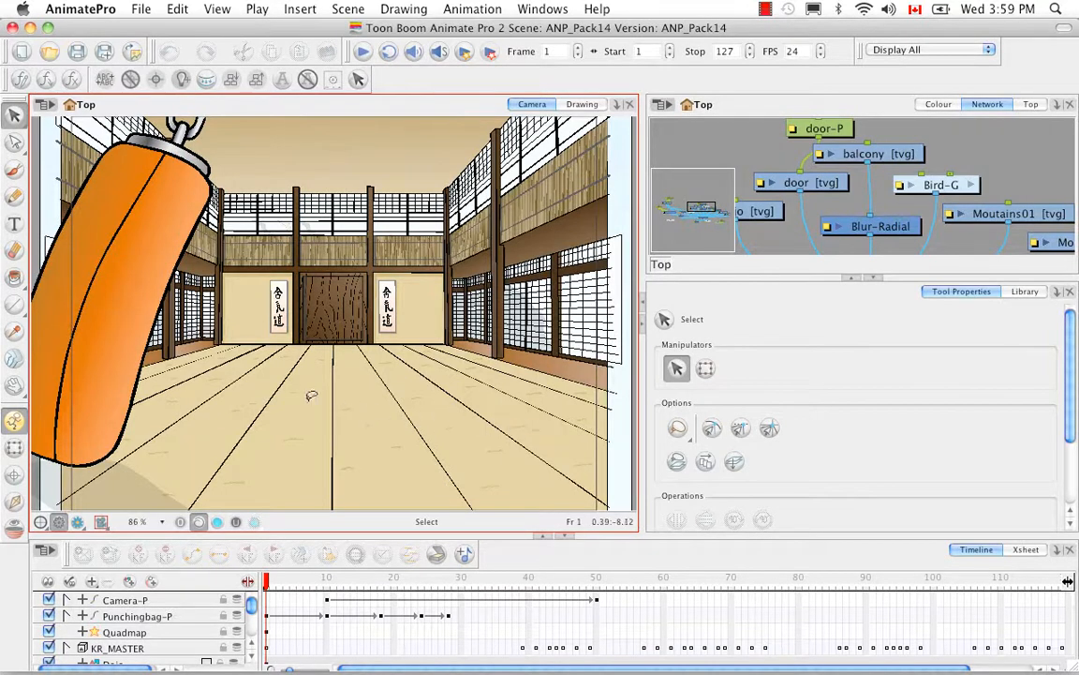
Open the movie export settings to export the scene as a QuickTime movie
click(139, 10)
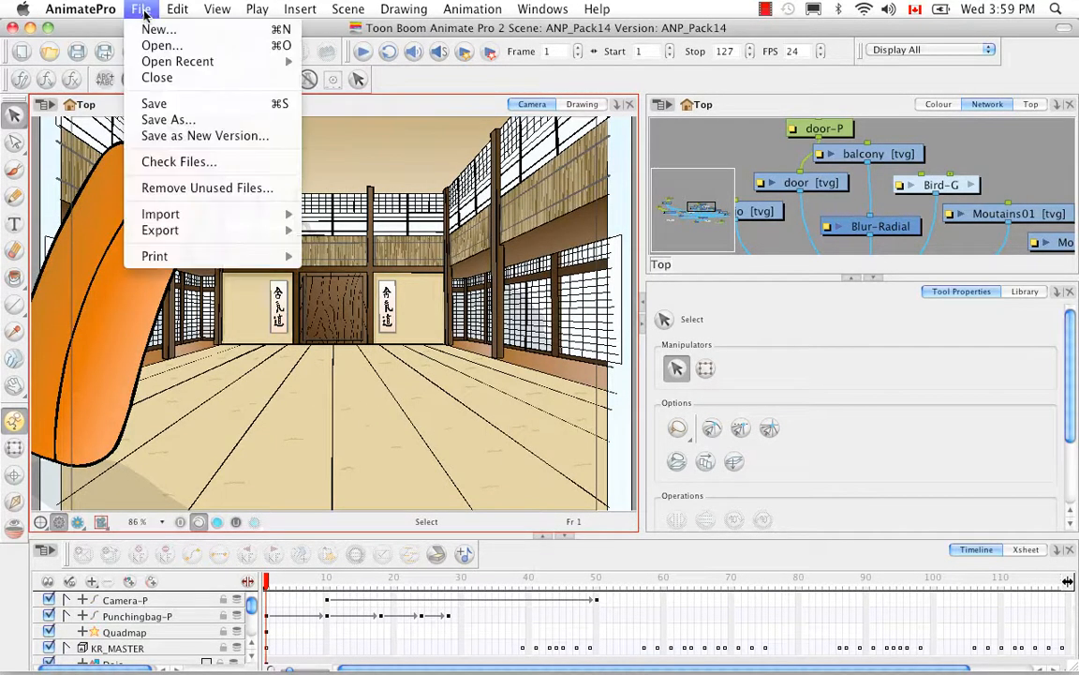
mouse_move(215, 229)
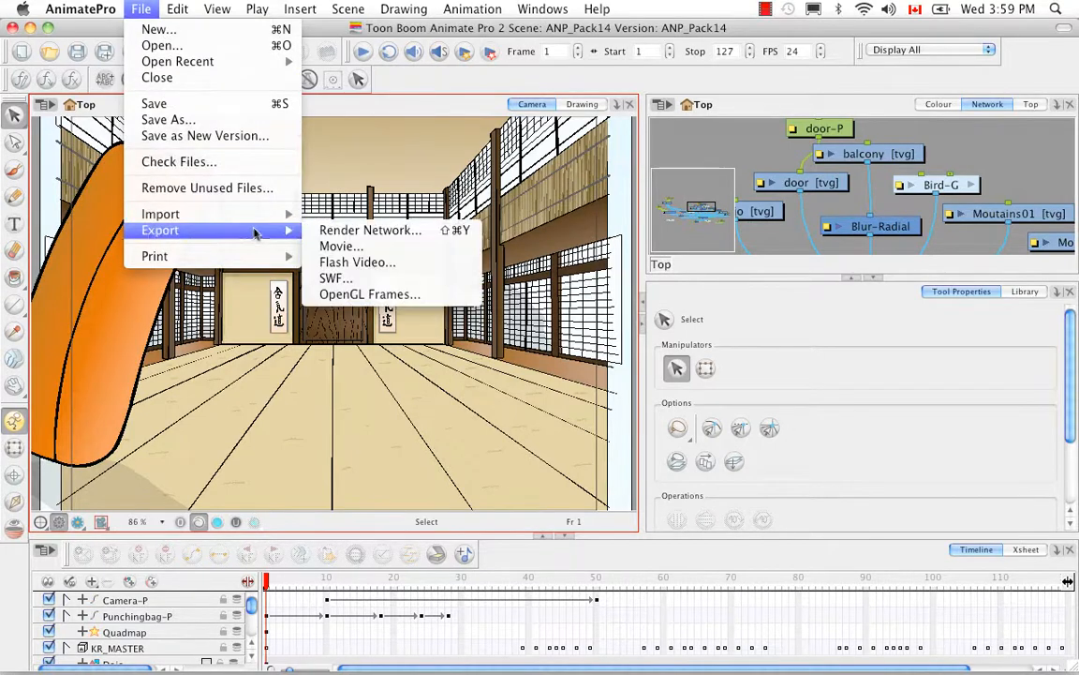
click(387, 247)
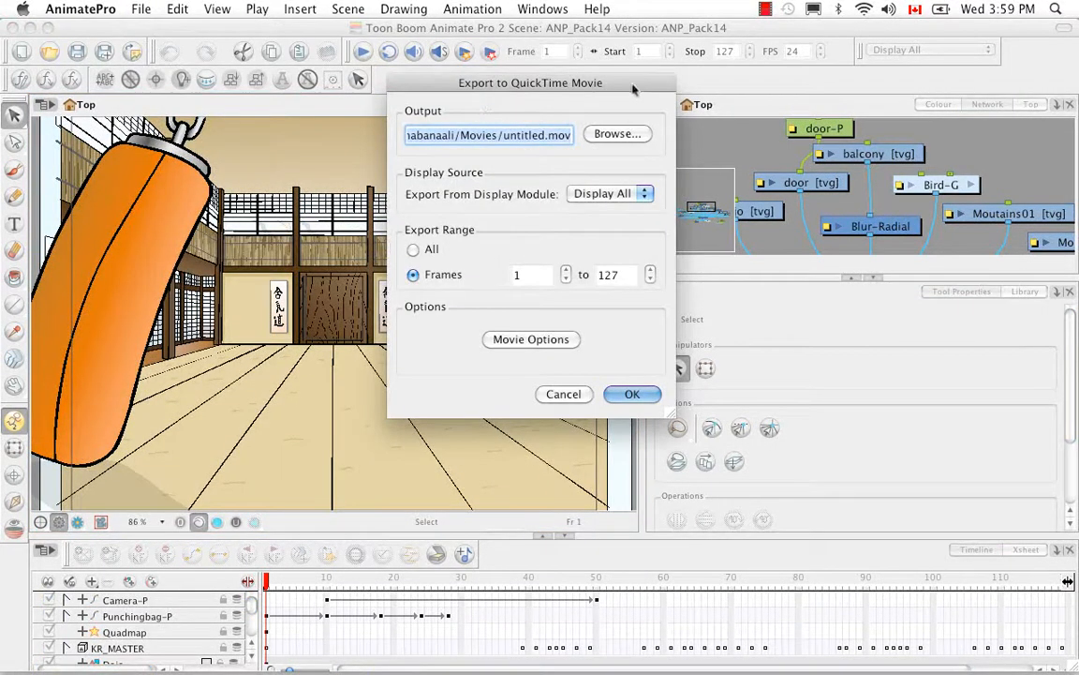
drag(630, 94, 633, 170)
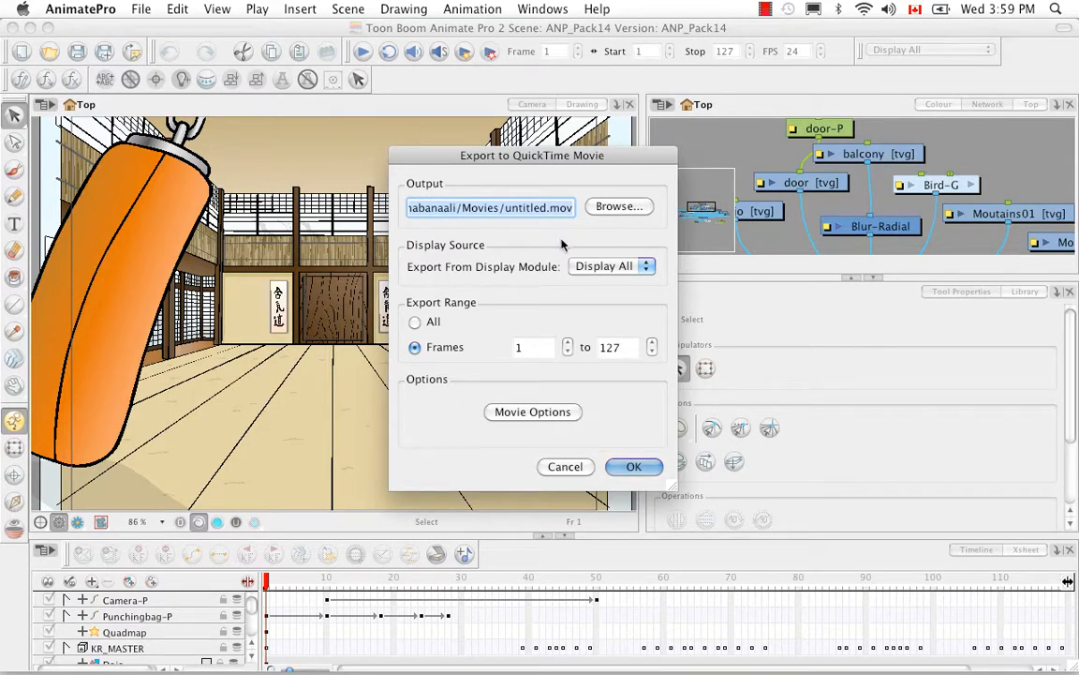
Set the export output to KR_Scene05.mov in the Pack22 folder inside ANP2 Scenes
click(609, 206)
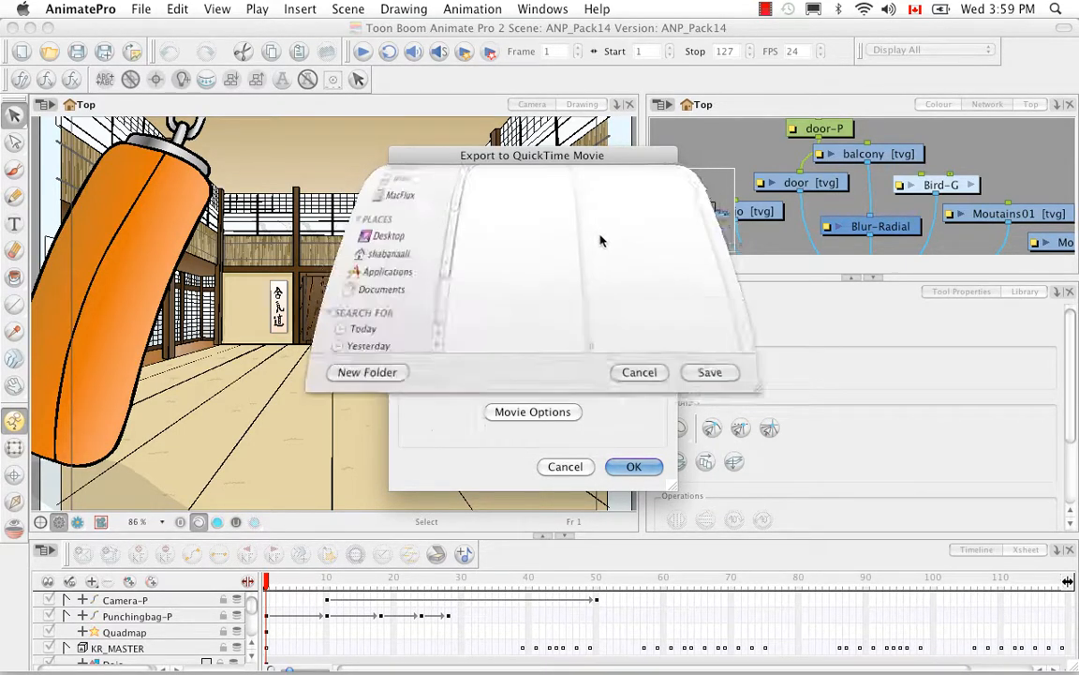
click(366, 348)
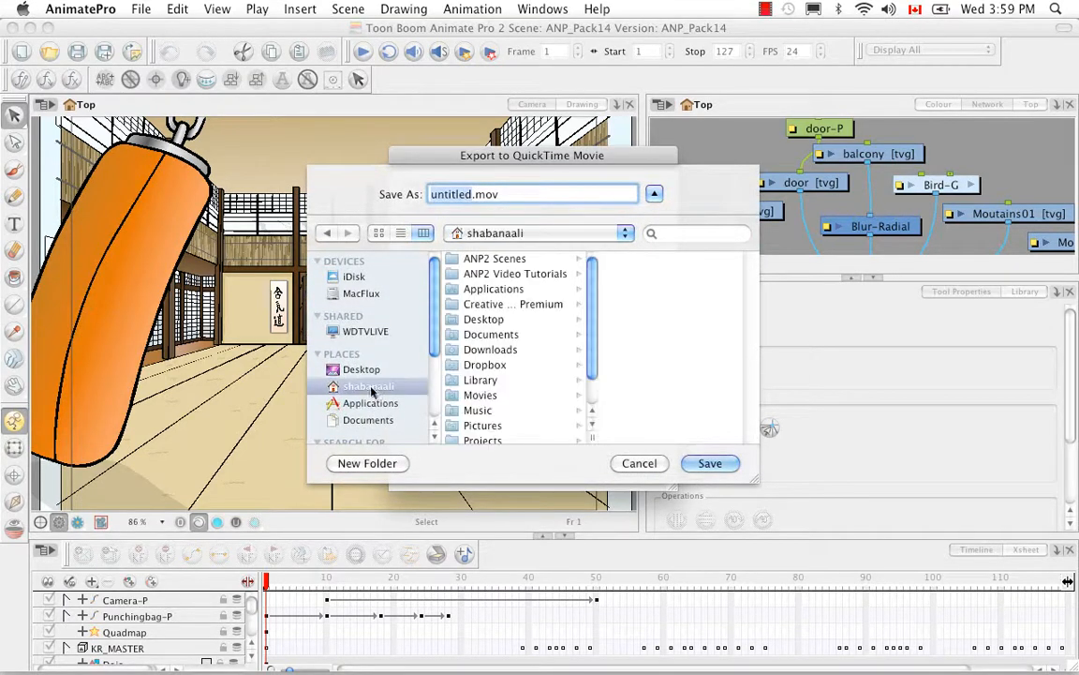
click(495, 259)
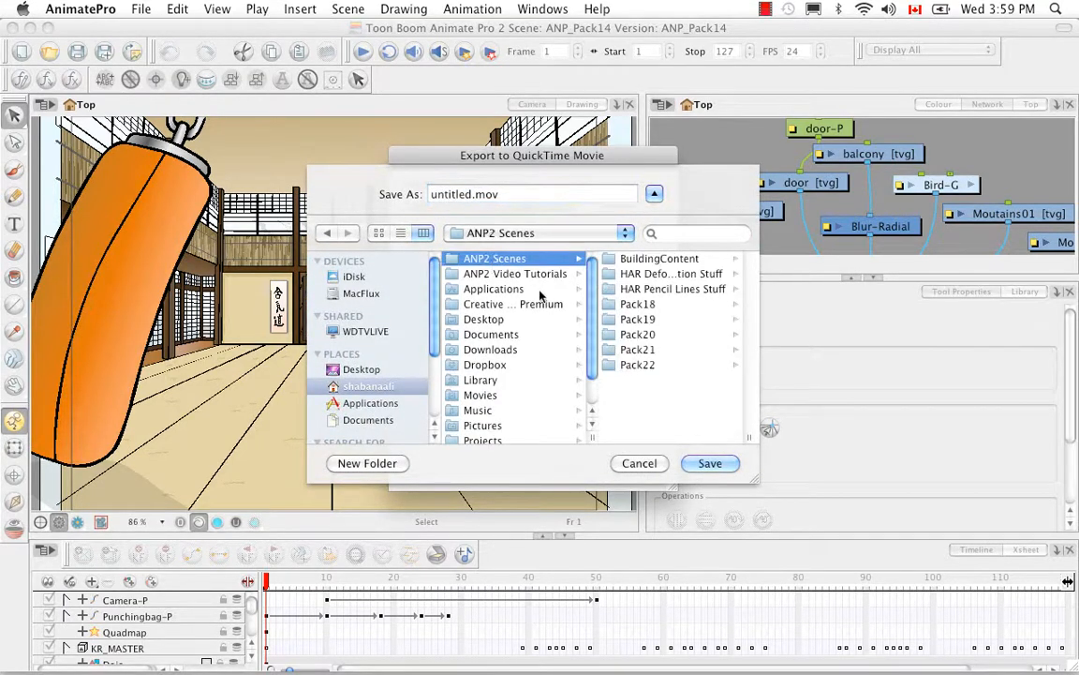
click(643, 366)
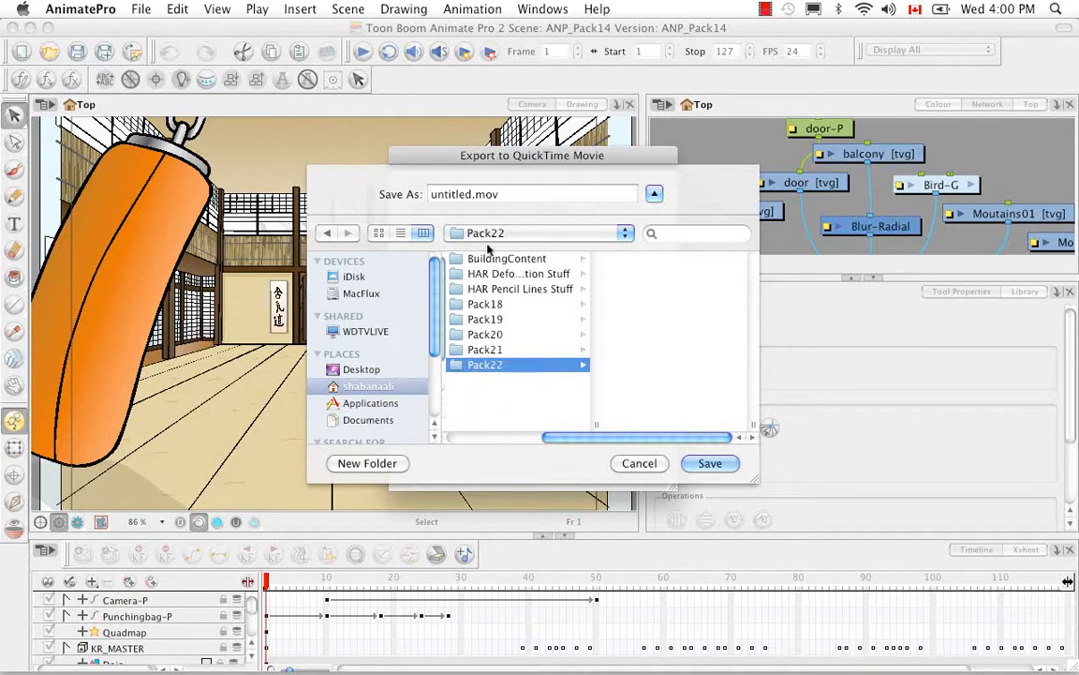
double_click(470, 194)
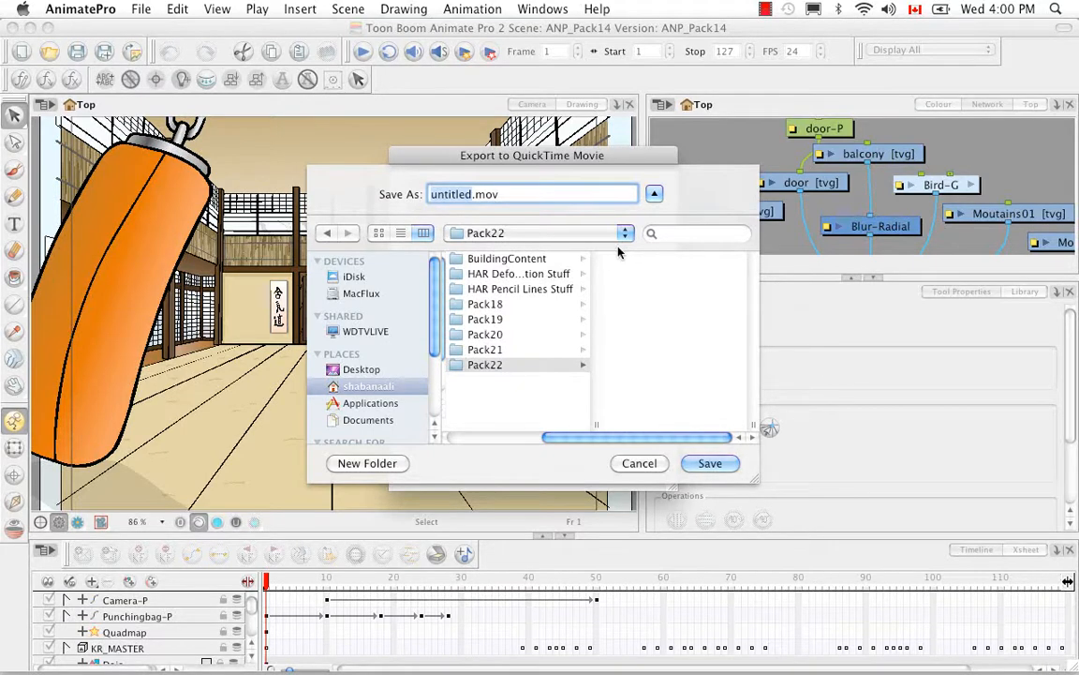
key(BackSpace)
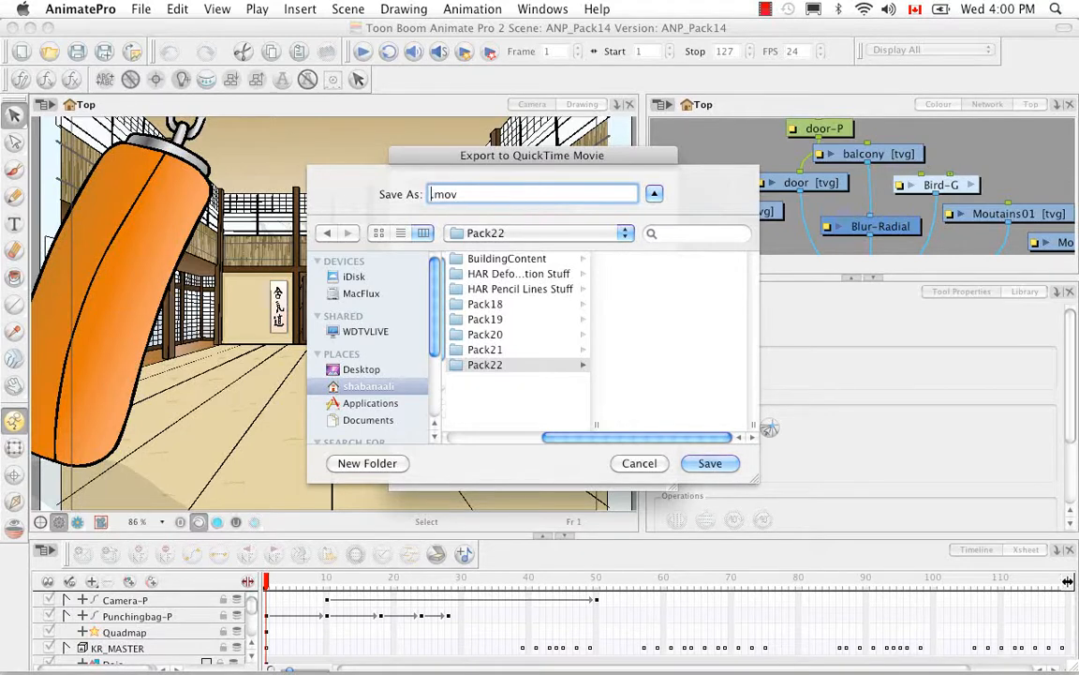
text(KR_Scene05)
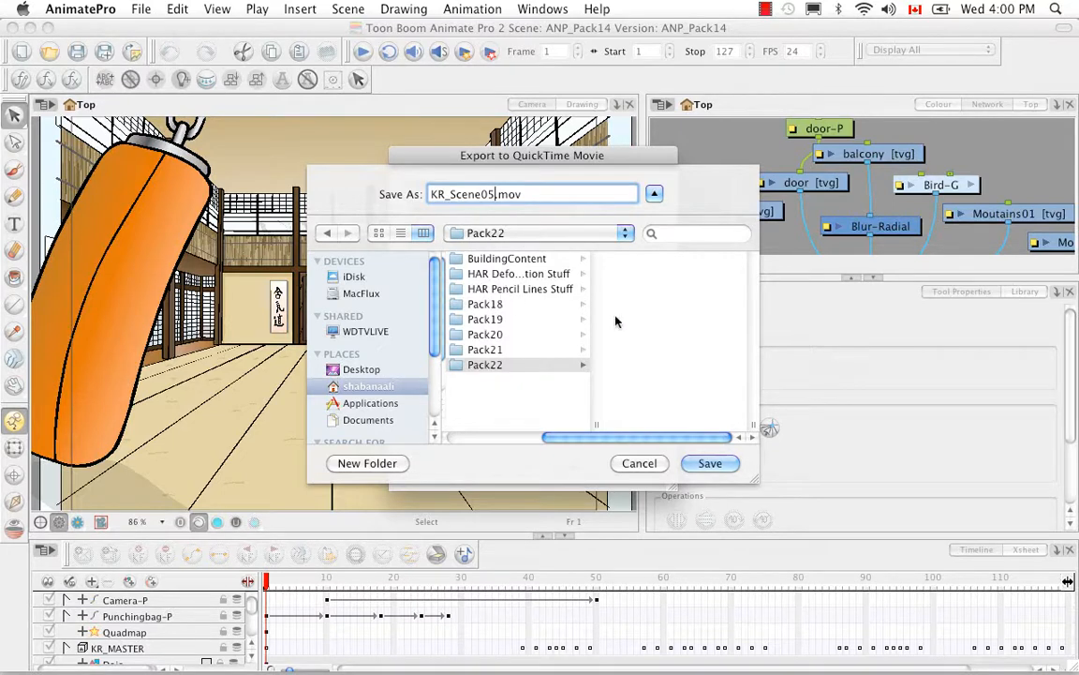
click(699, 464)
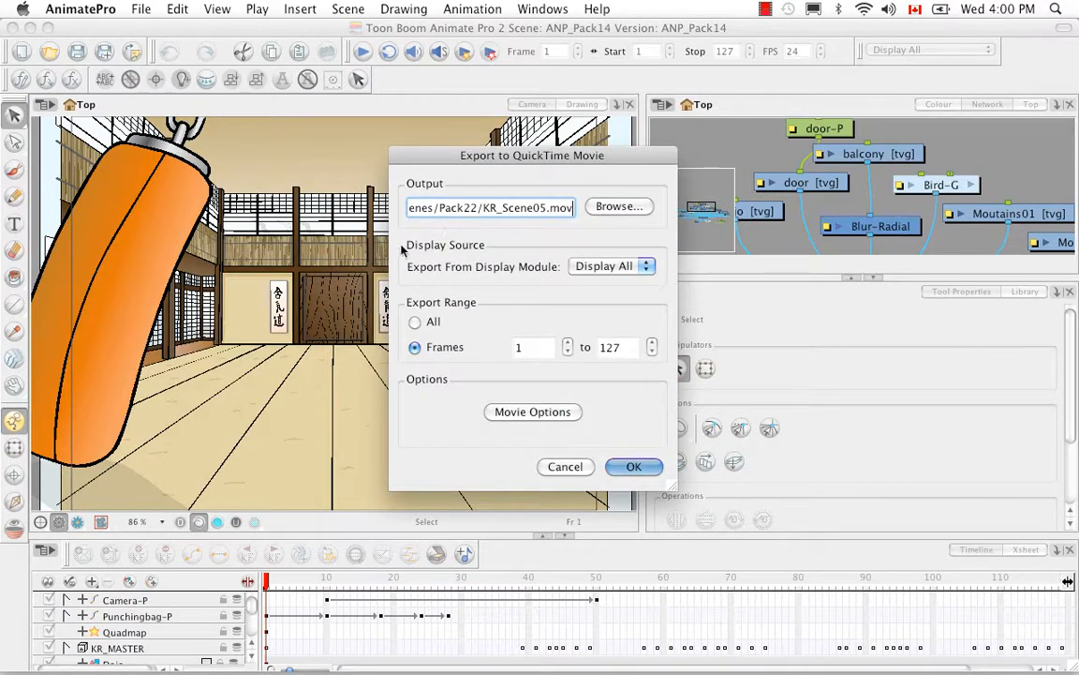
Try KarateRabbit as the display module to export from, and switch back to Display All
click(643, 267)
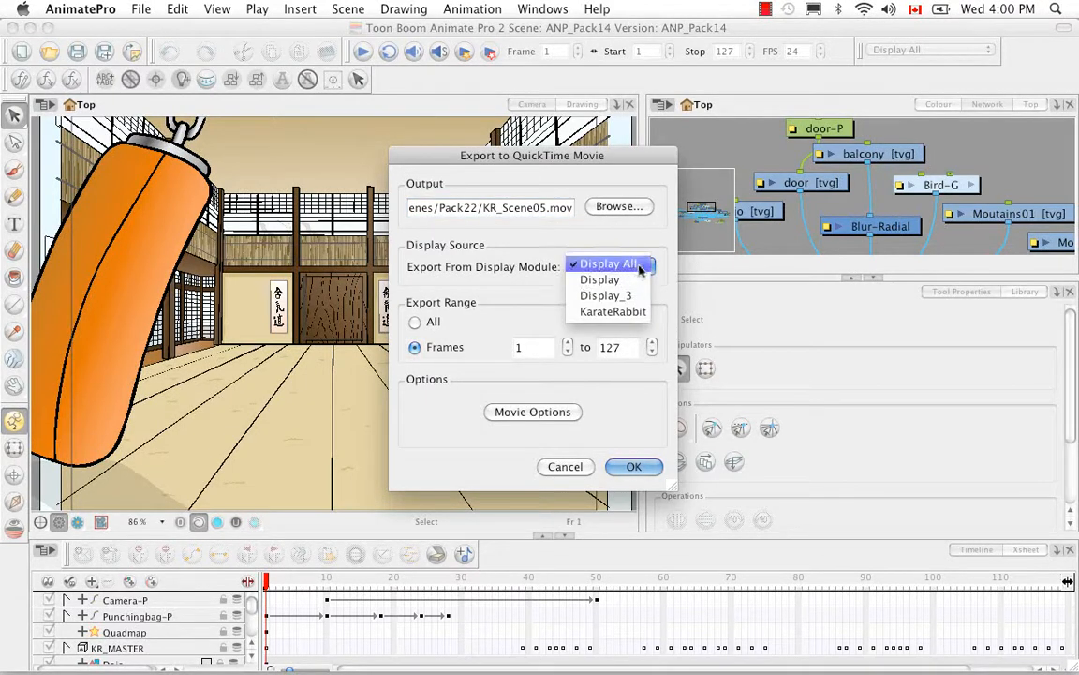
click(664, 263)
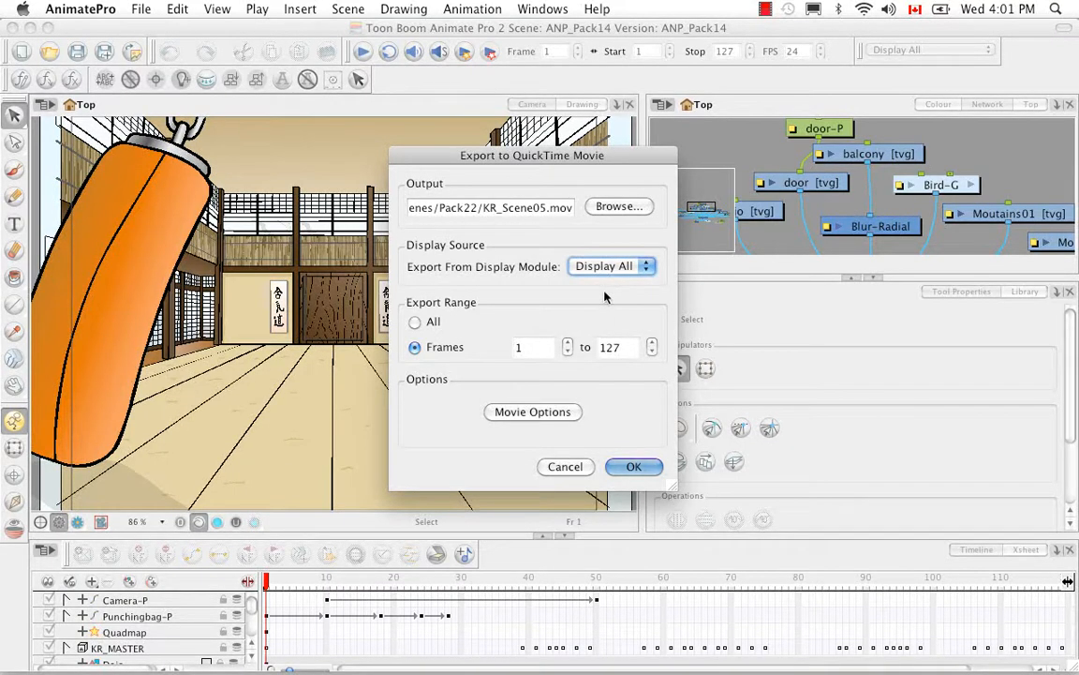
click(650, 268)
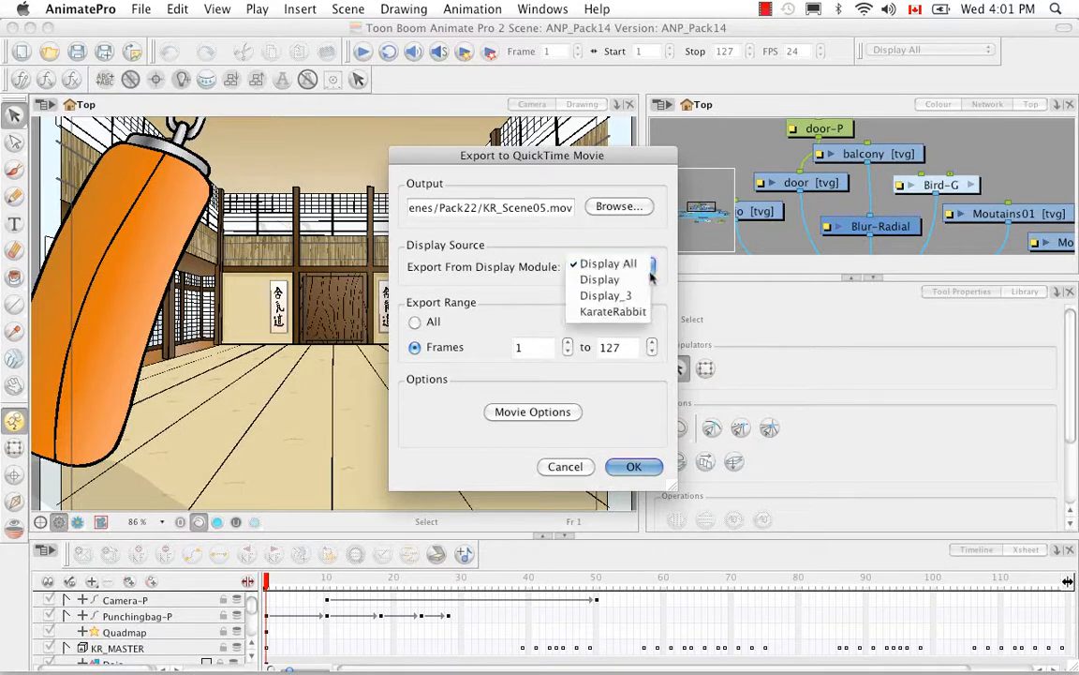
click(643, 311)
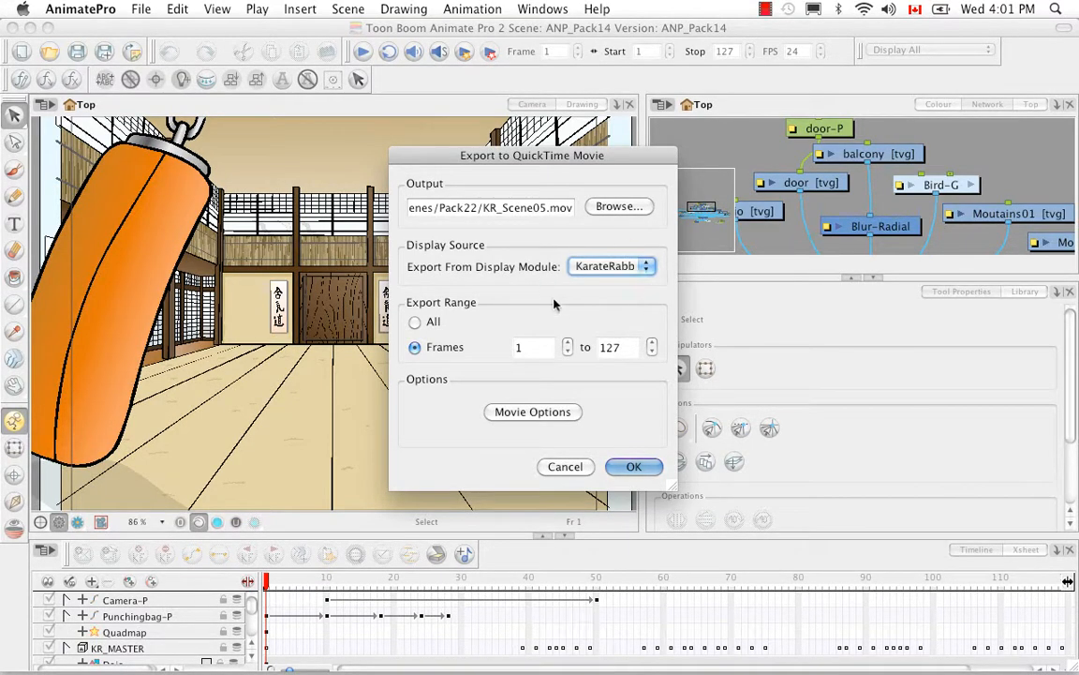
click(647, 267)
click(646, 217)
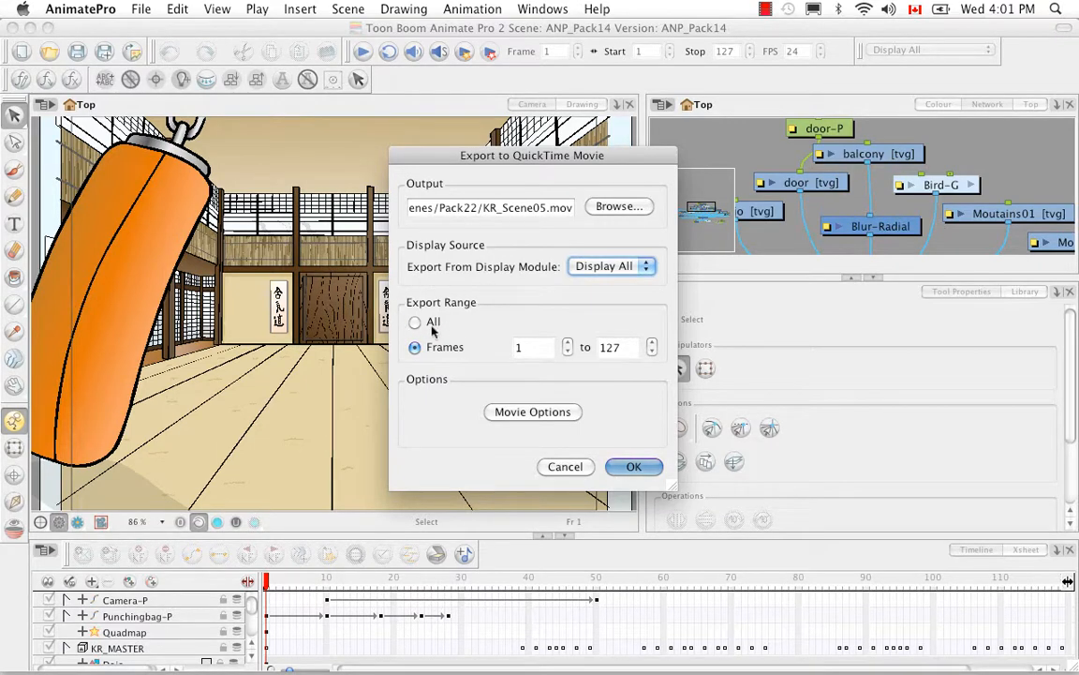
Set the export range to All, trying the Frames option in between
click(417, 322)
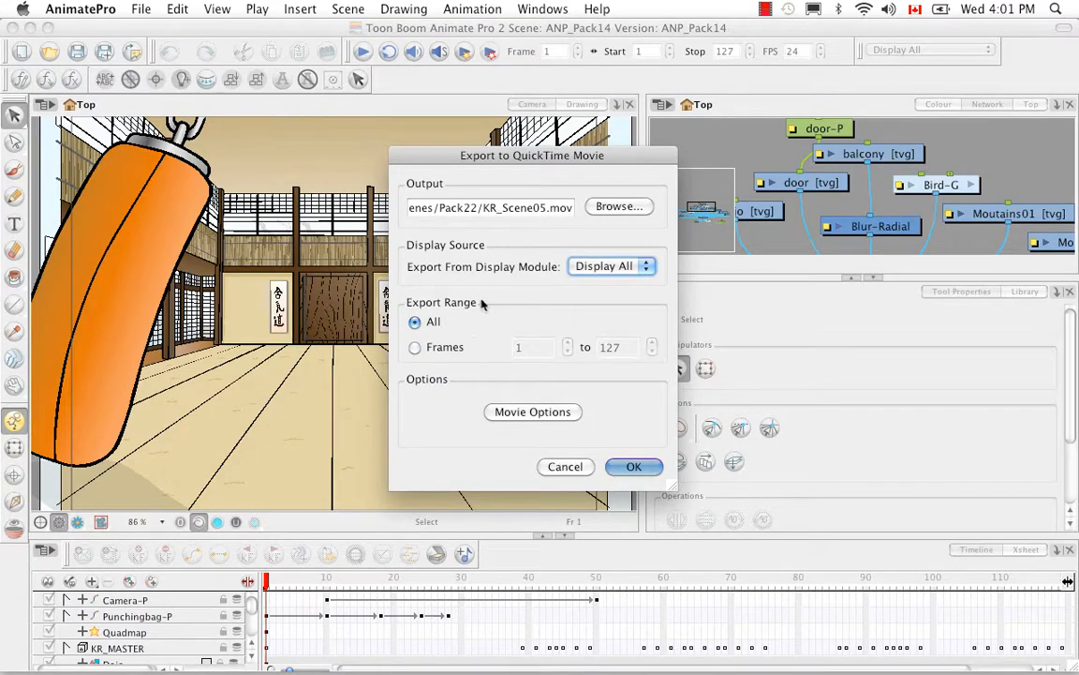
click(414, 346)
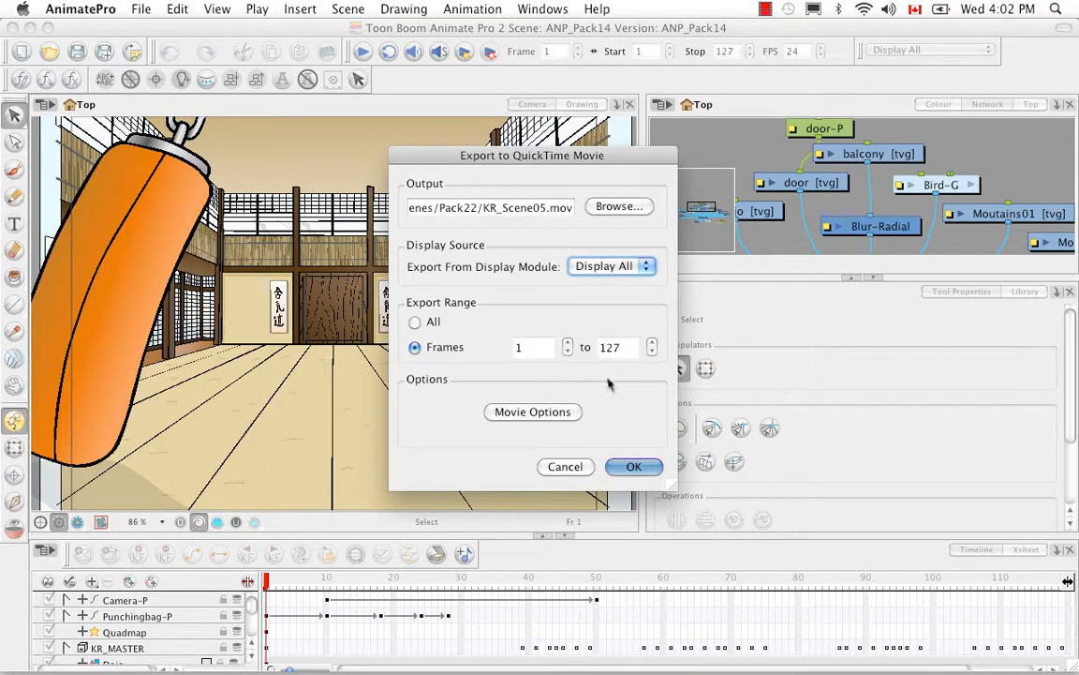
click(415, 322)
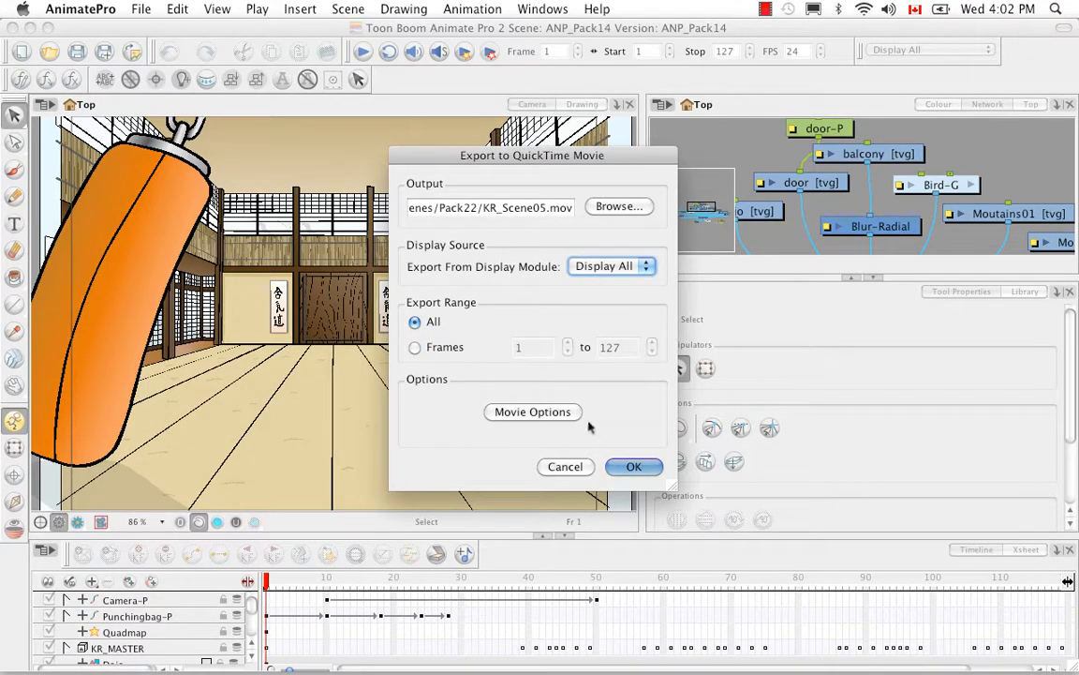
Open the movie options for the export, toggling Video off and back on
click(549, 413)
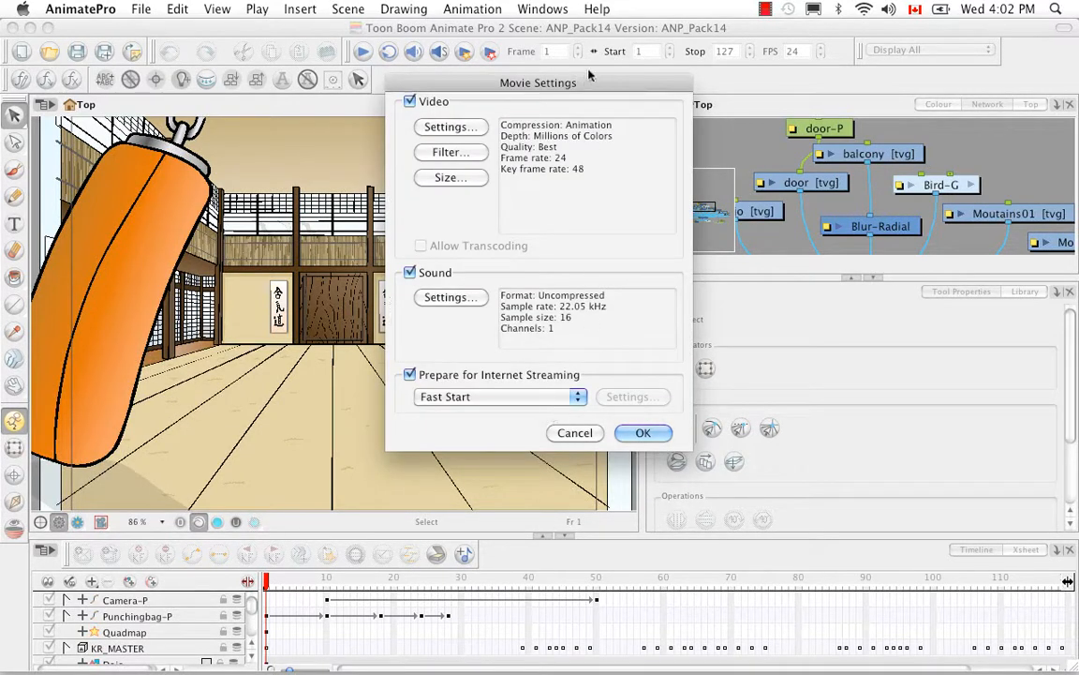
drag(609, 84, 600, 136)
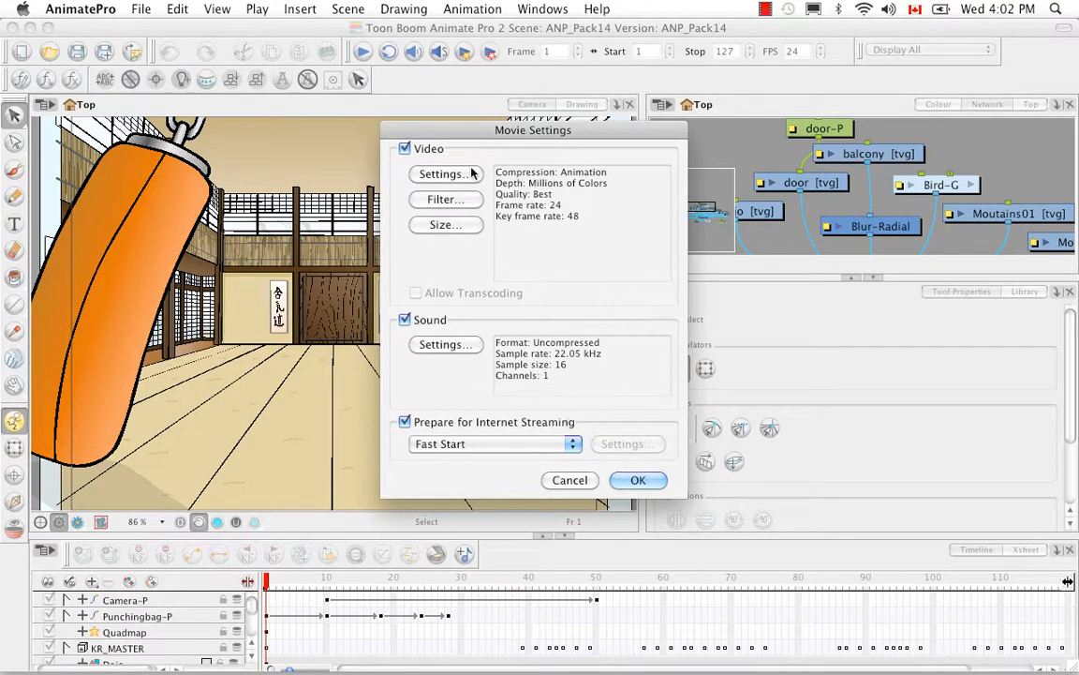
click(406, 150)
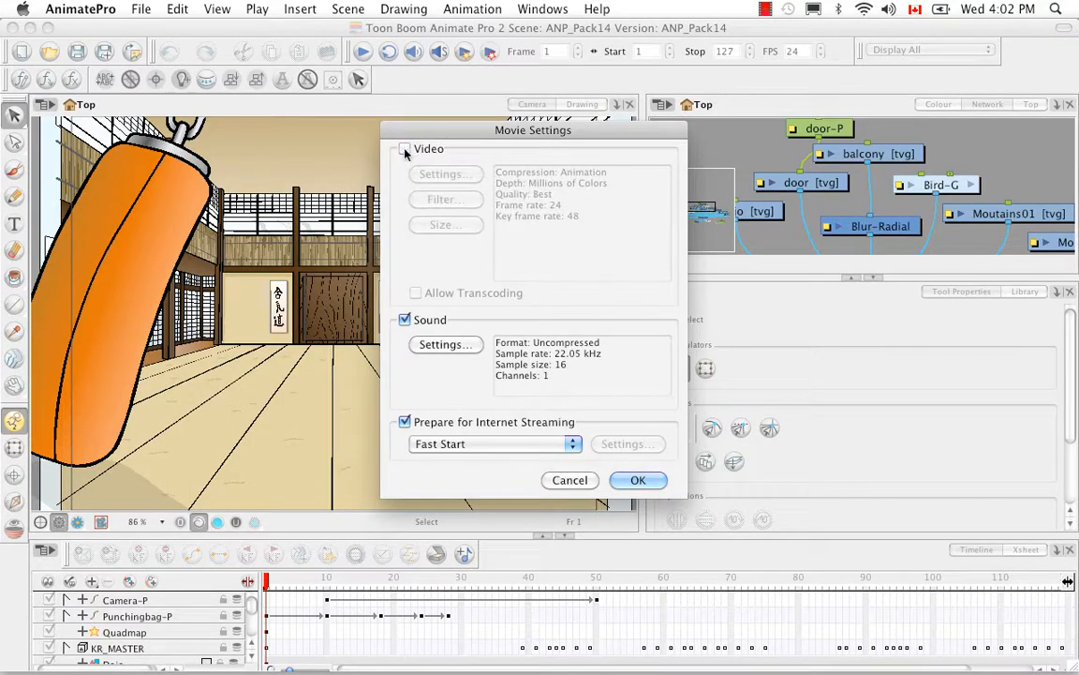
click(405, 150)
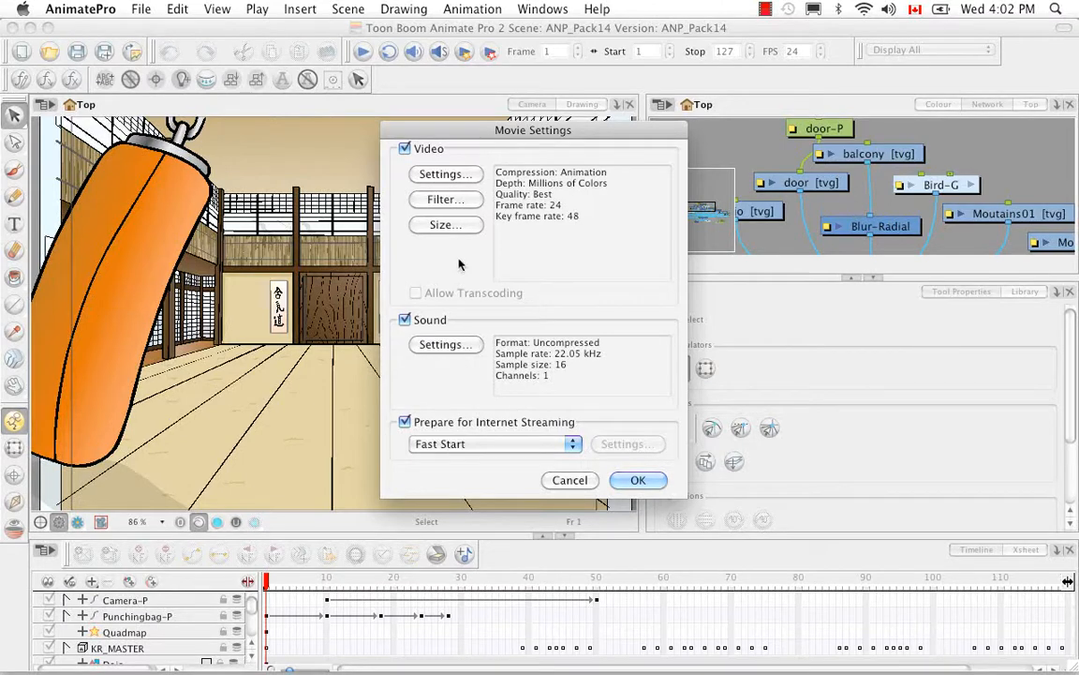
Set the video compression type to H.264 with the Current frame rate and Best quality (Multi-pass) encoding
click(455, 176)
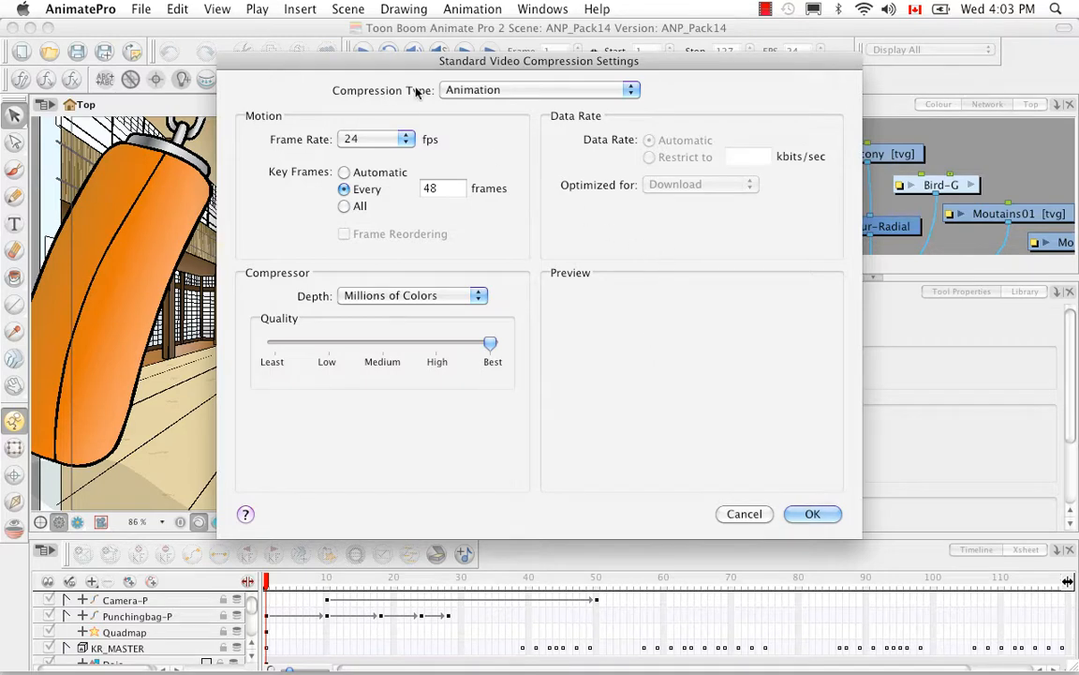
click(632, 89)
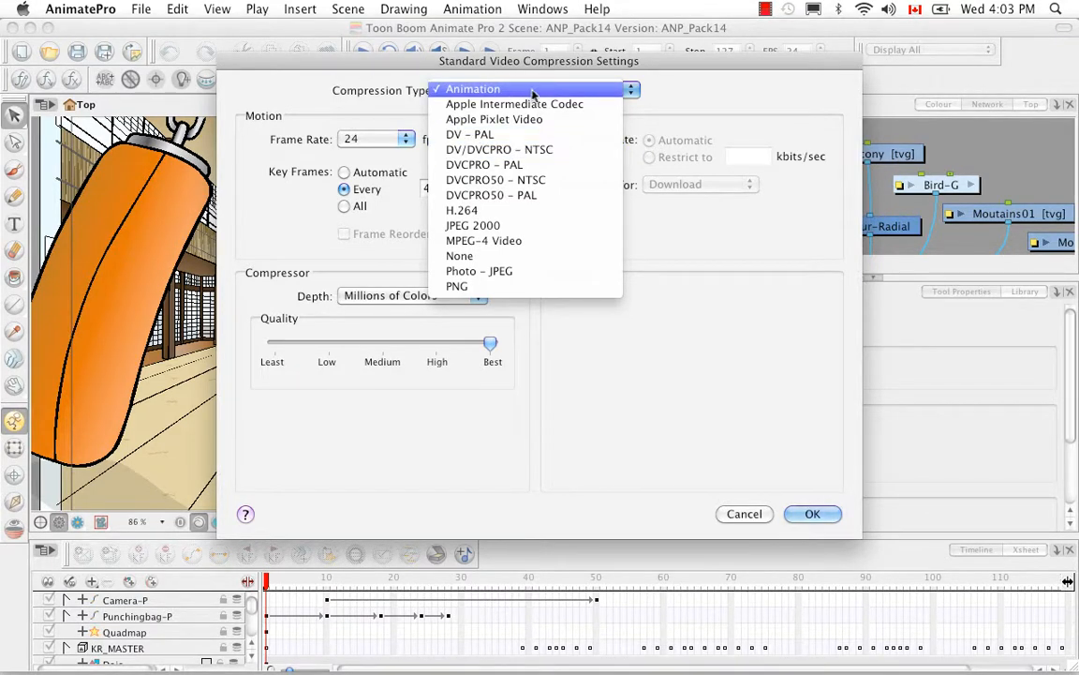
click(497, 215)
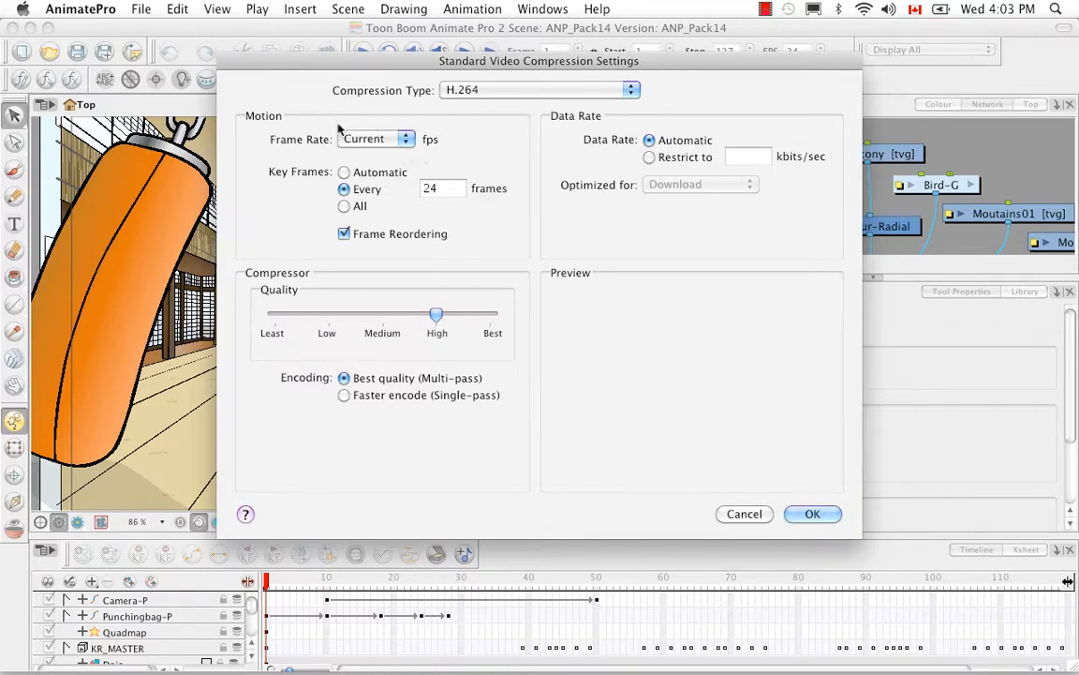
click(390, 141)
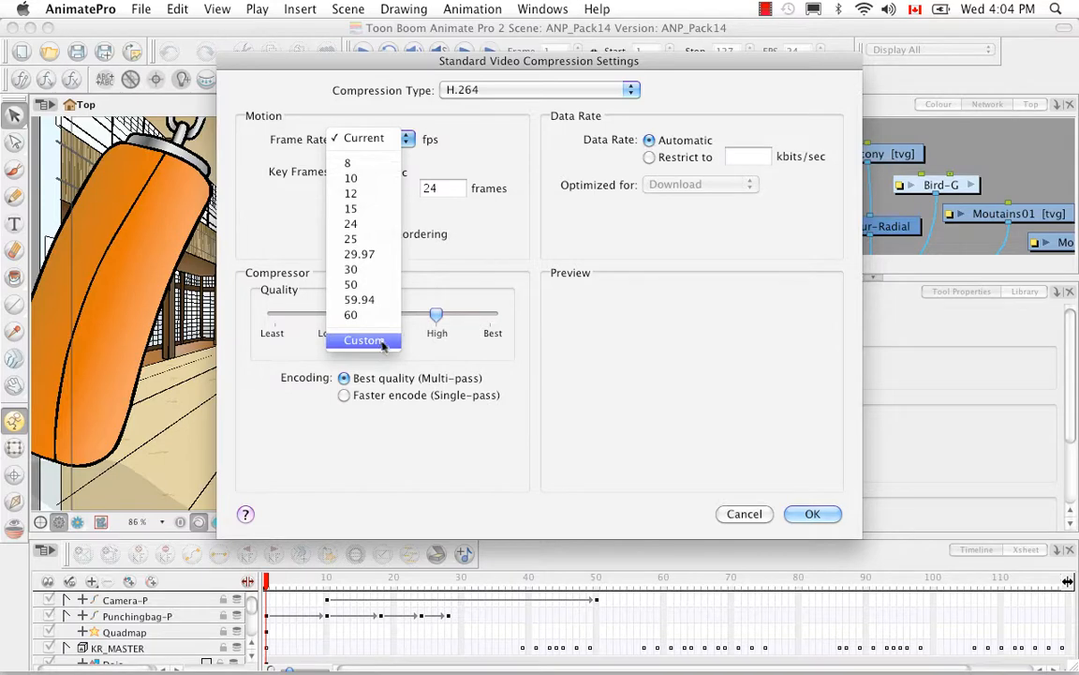
click(471, 161)
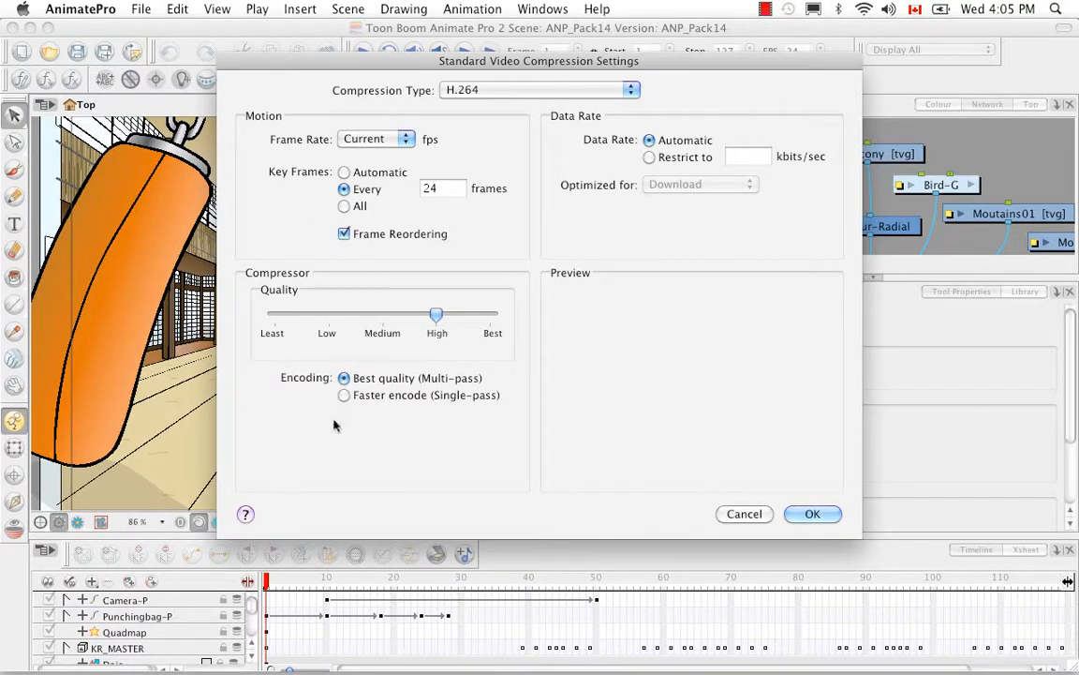
click(345, 395)
click(344, 379)
click(812, 515)
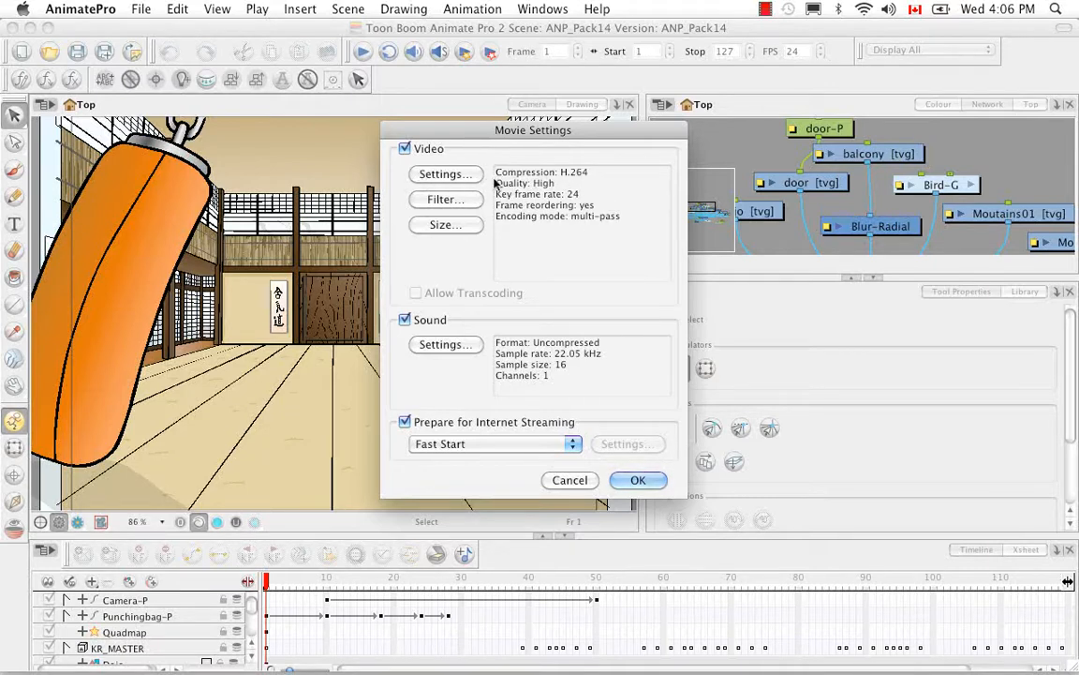
Review the available video filters and the export size presets, leaving the dimensions at Current
click(444, 198)
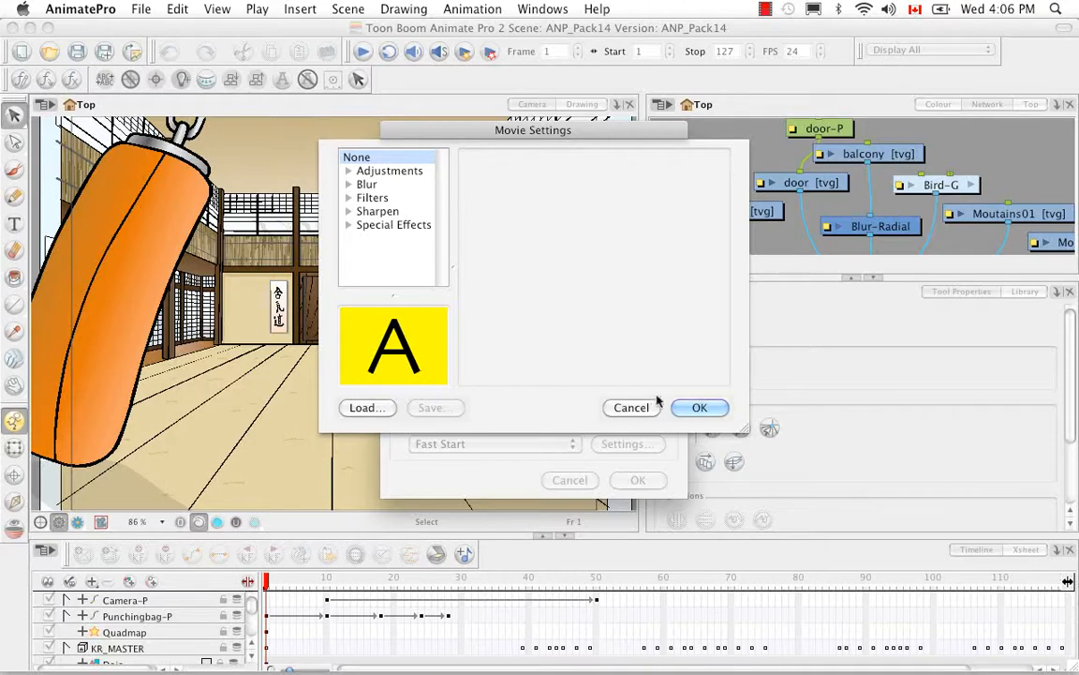
click(641, 409)
click(446, 225)
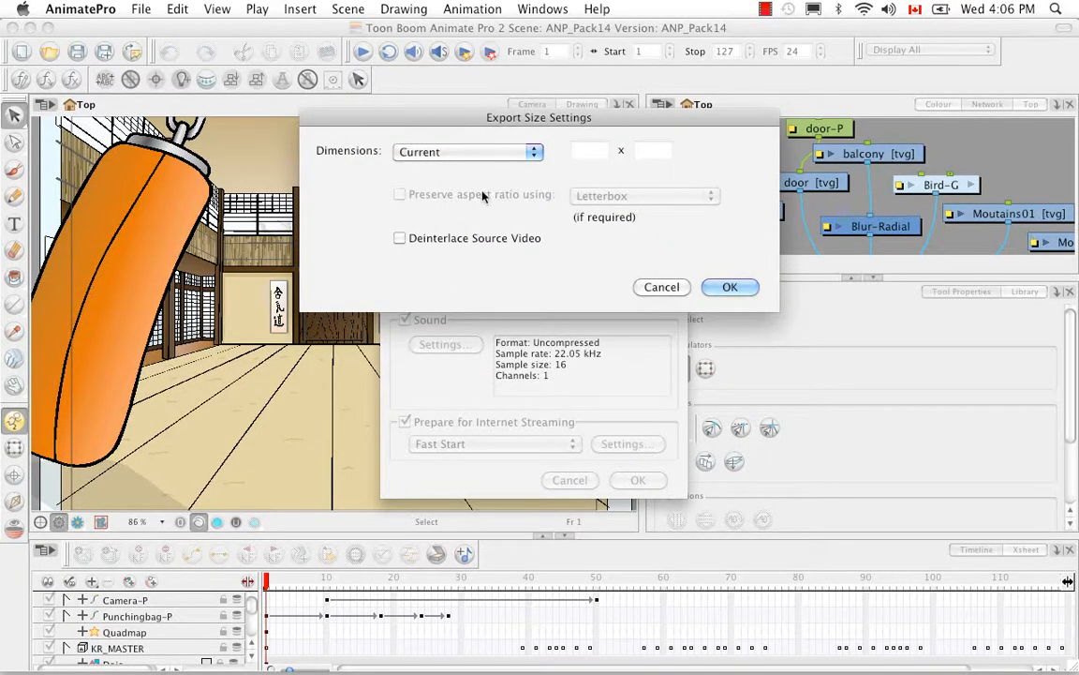
click(535, 159)
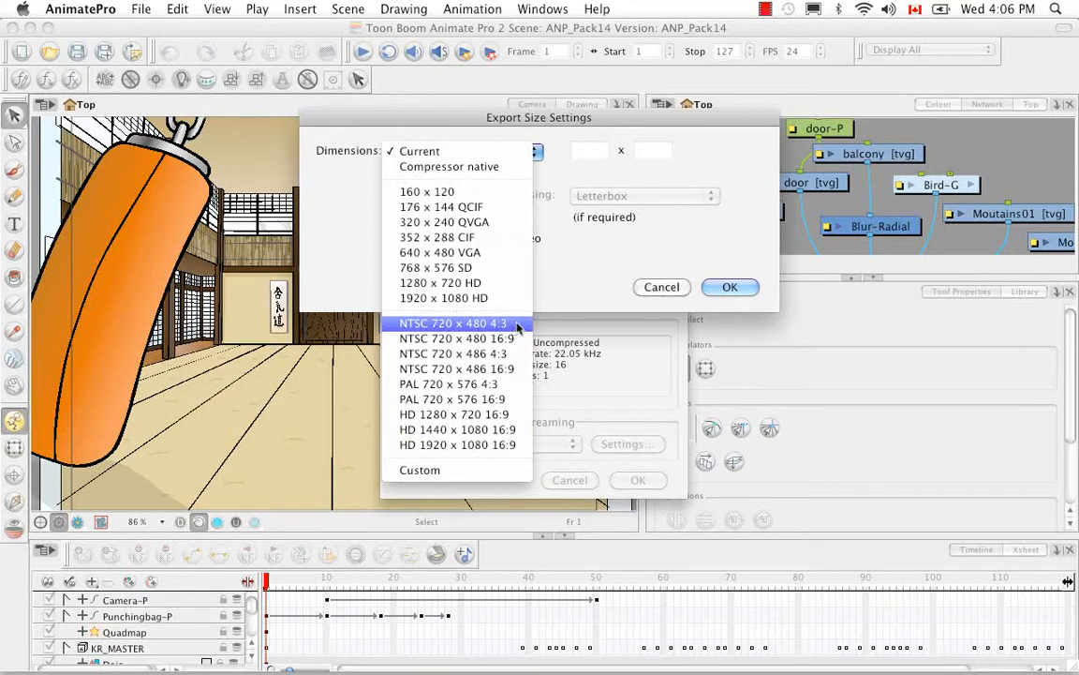
click(567, 292)
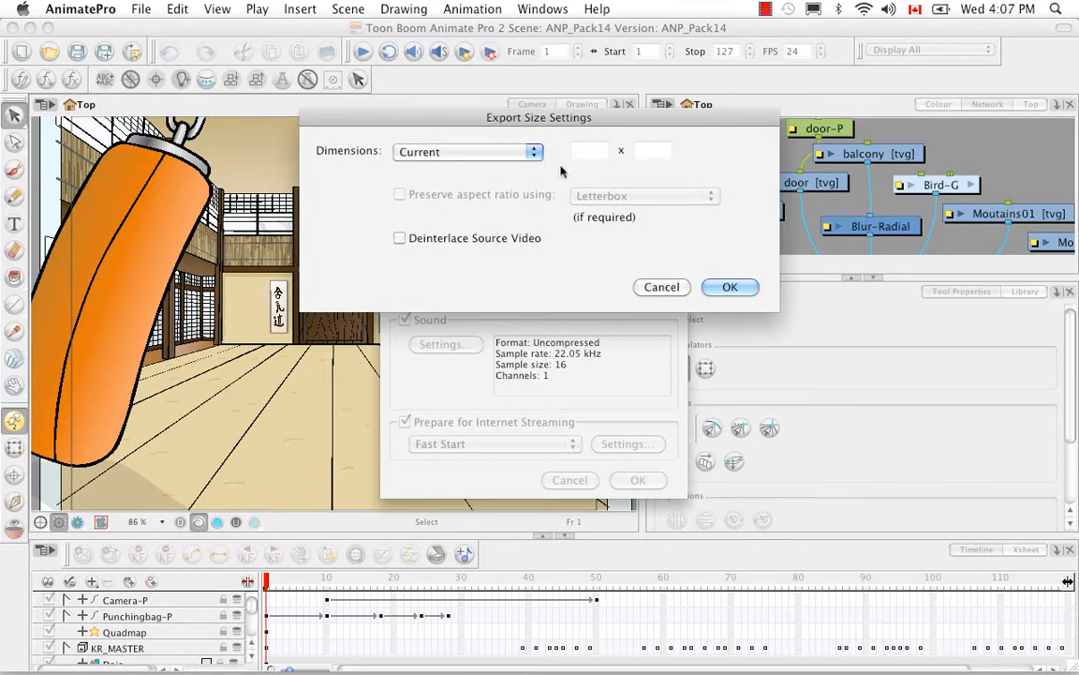
click(730, 288)
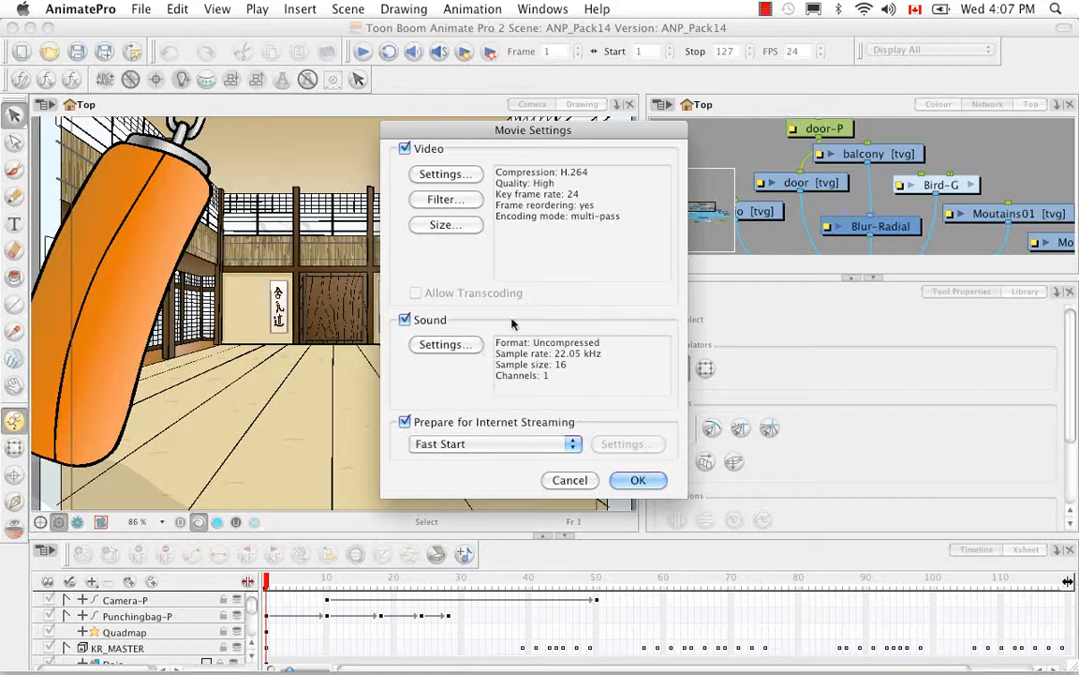
Set the export sound to a 48.000 kHz rate, 16 bit and Stereo, leaving the compressor at None
click(439, 345)
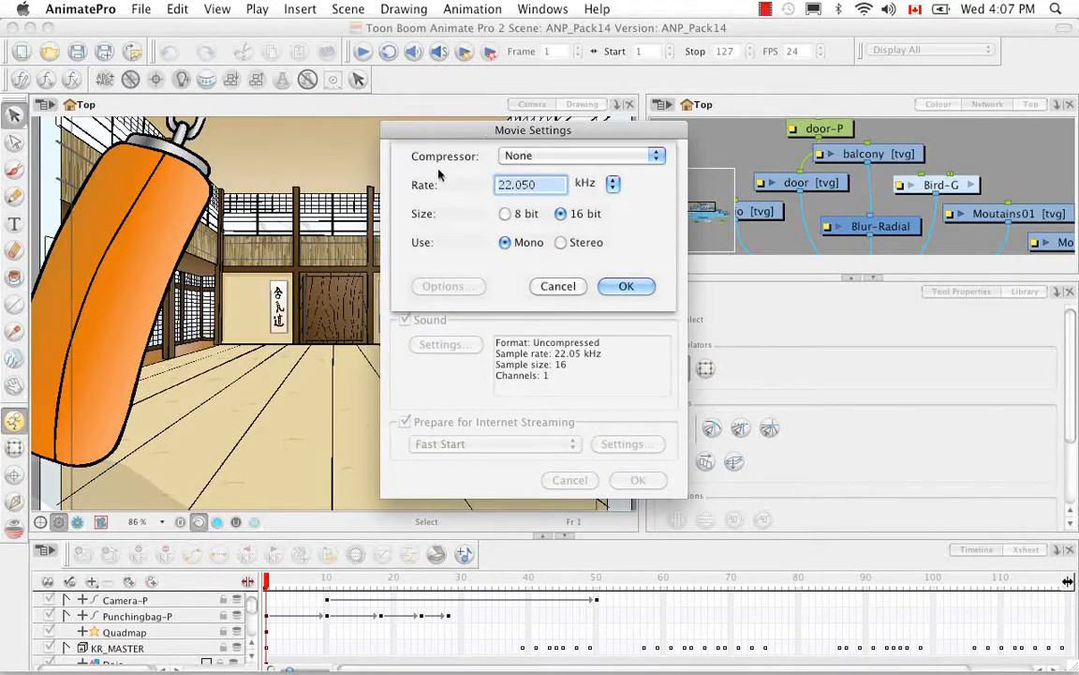
click(657, 158)
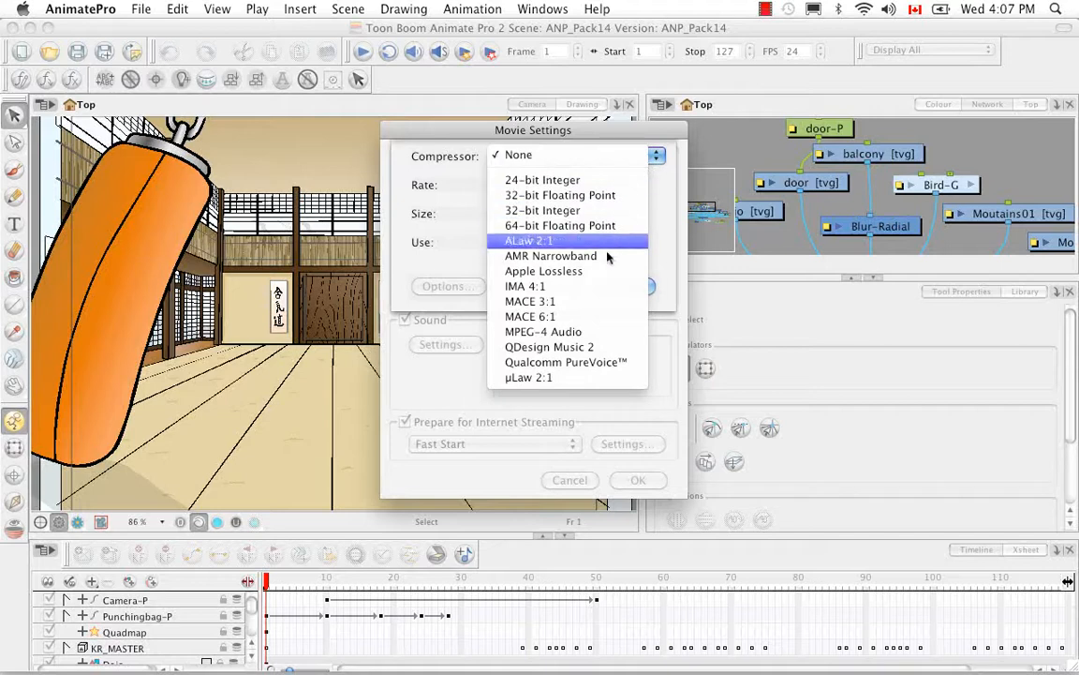
click(658, 181)
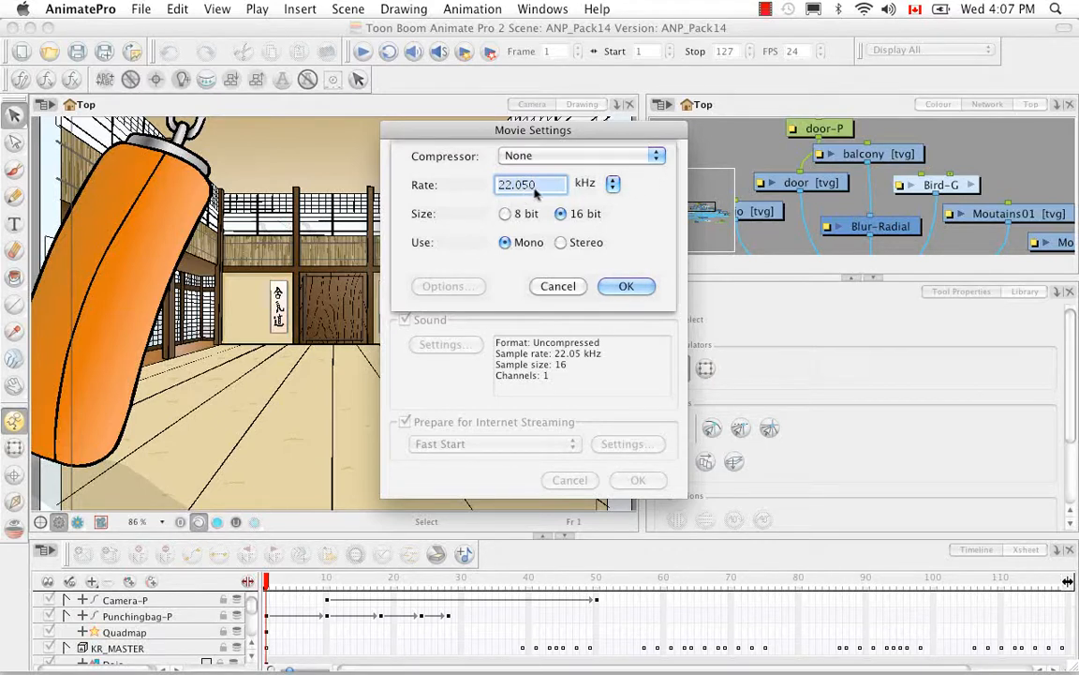
click(612, 184)
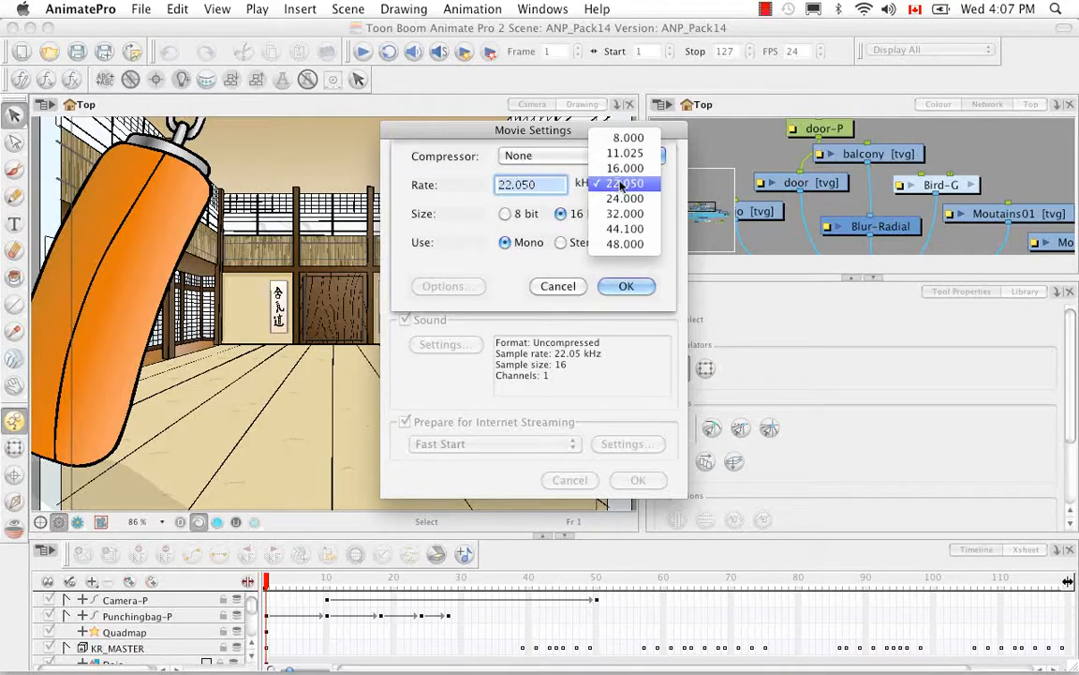
click(646, 269)
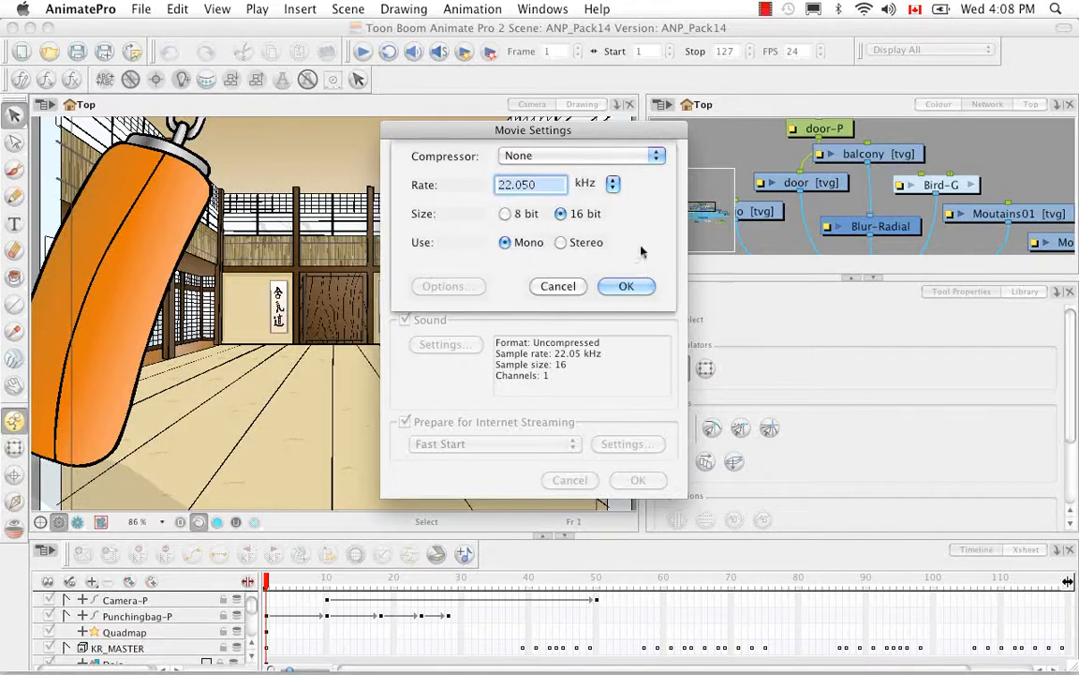
click(561, 243)
click(613, 187)
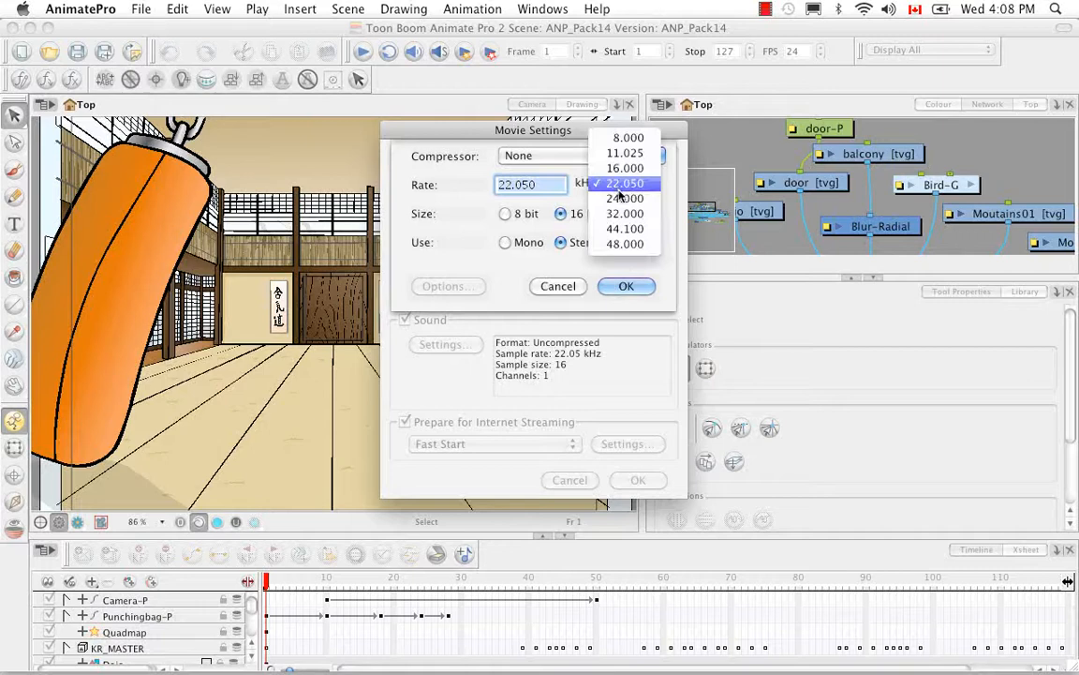
click(632, 245)
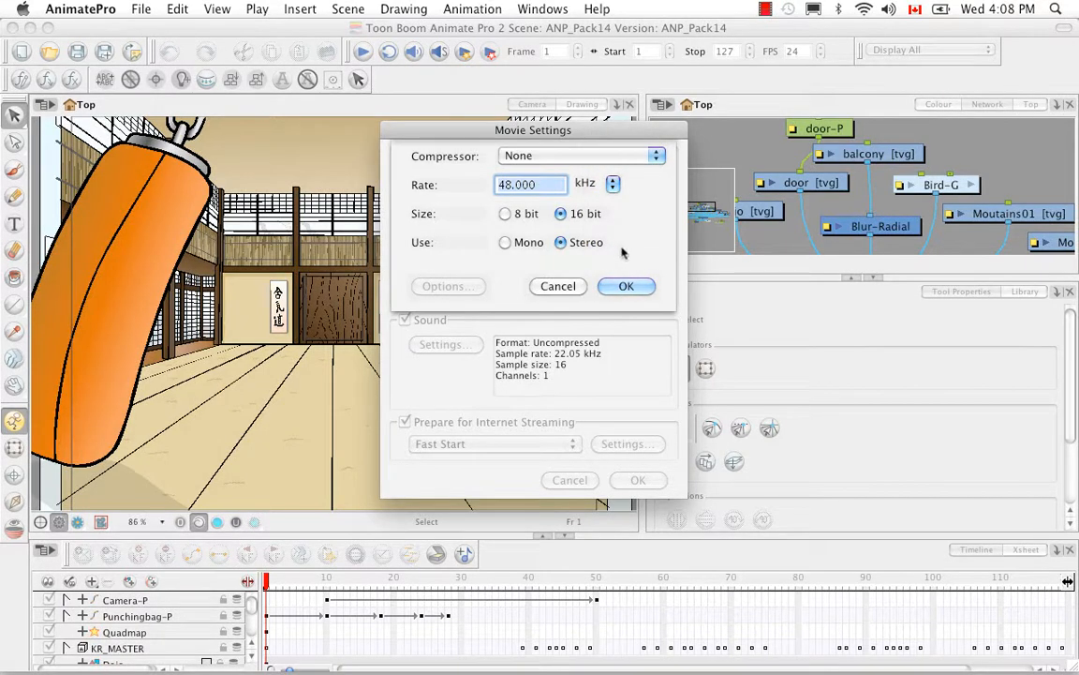
click(626, 285)
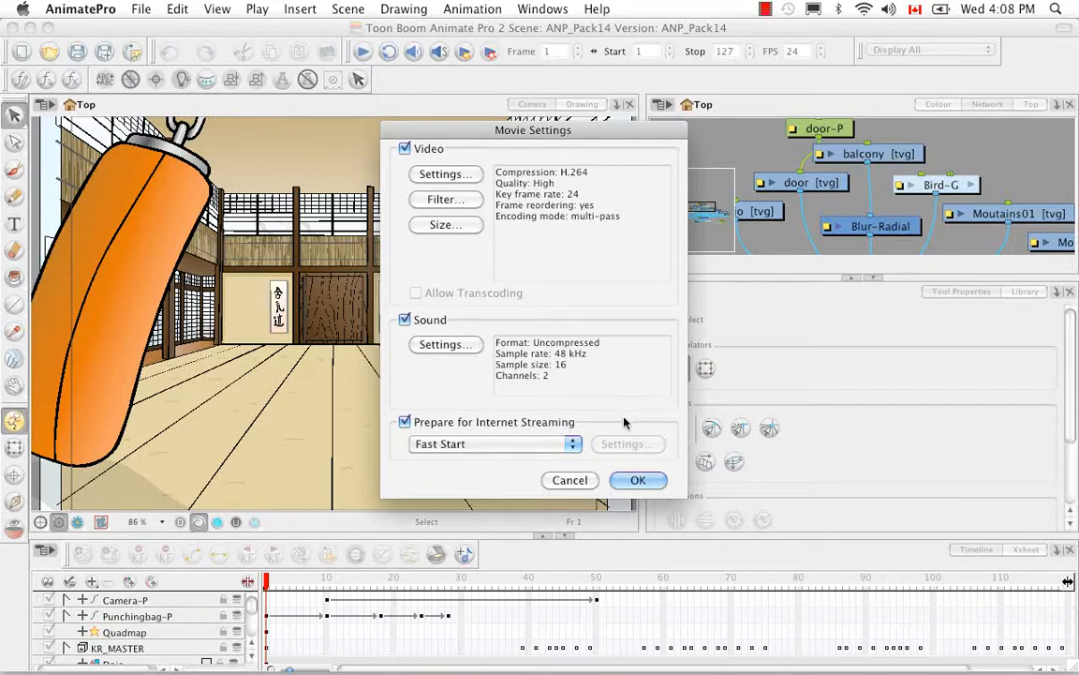
Keep internet streaming enabled with Fast Start, trying Fast Start - Compressed Header and Hinted Streaming in between, and accept the movie settings
click(404, 423)
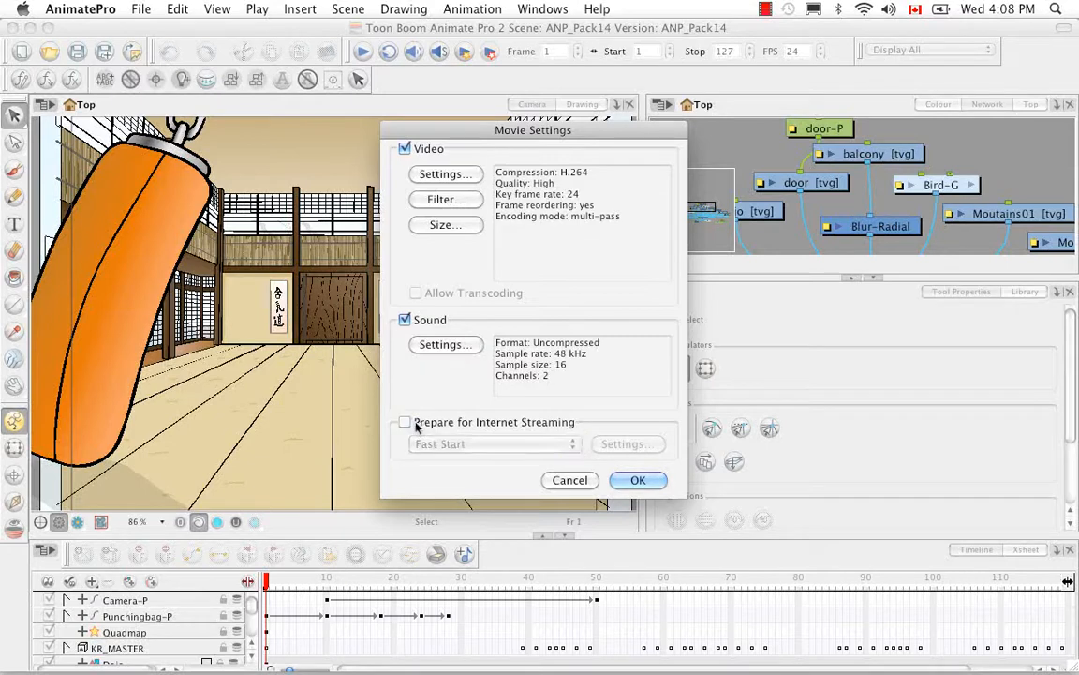
click(404, 423)
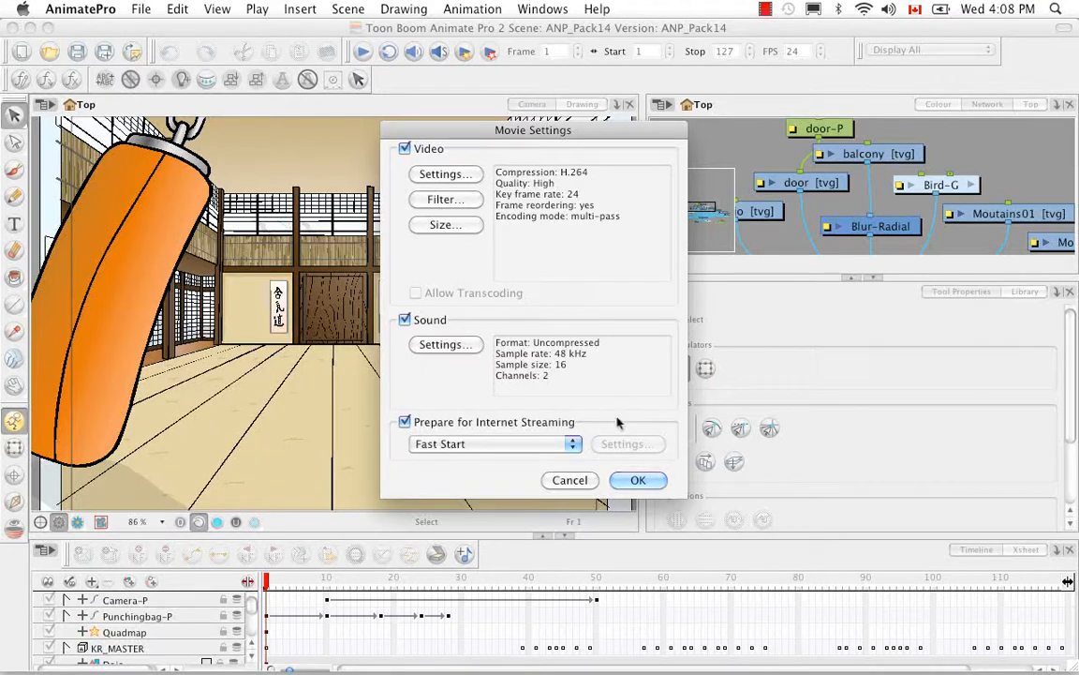
click(572, 444)
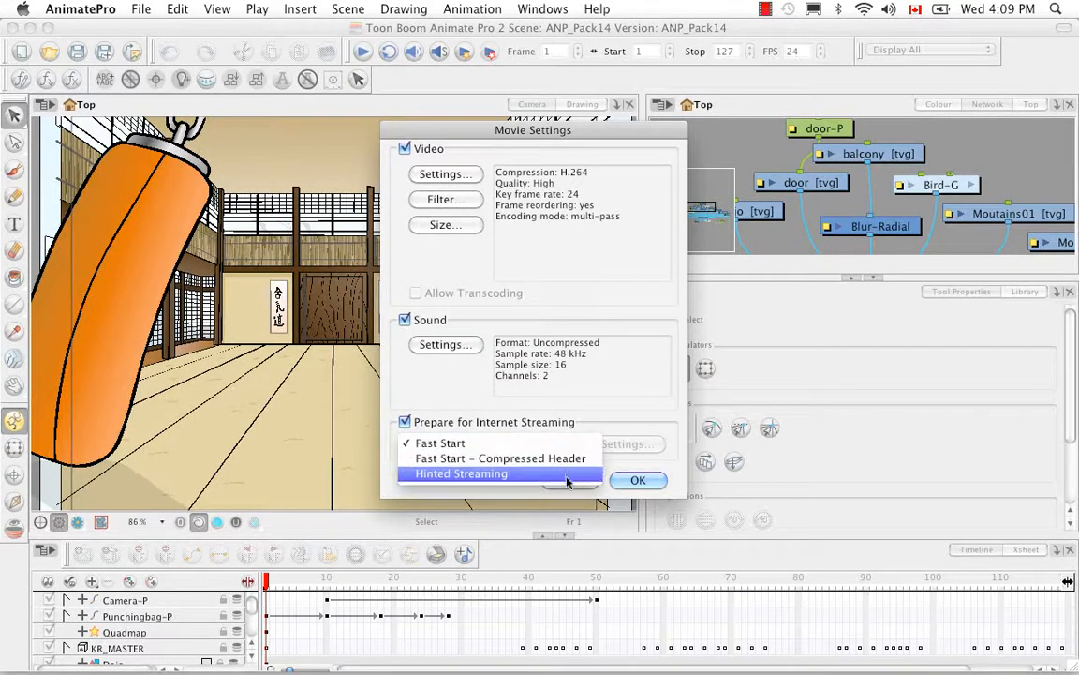
click(571, 459)
click(515, 443)
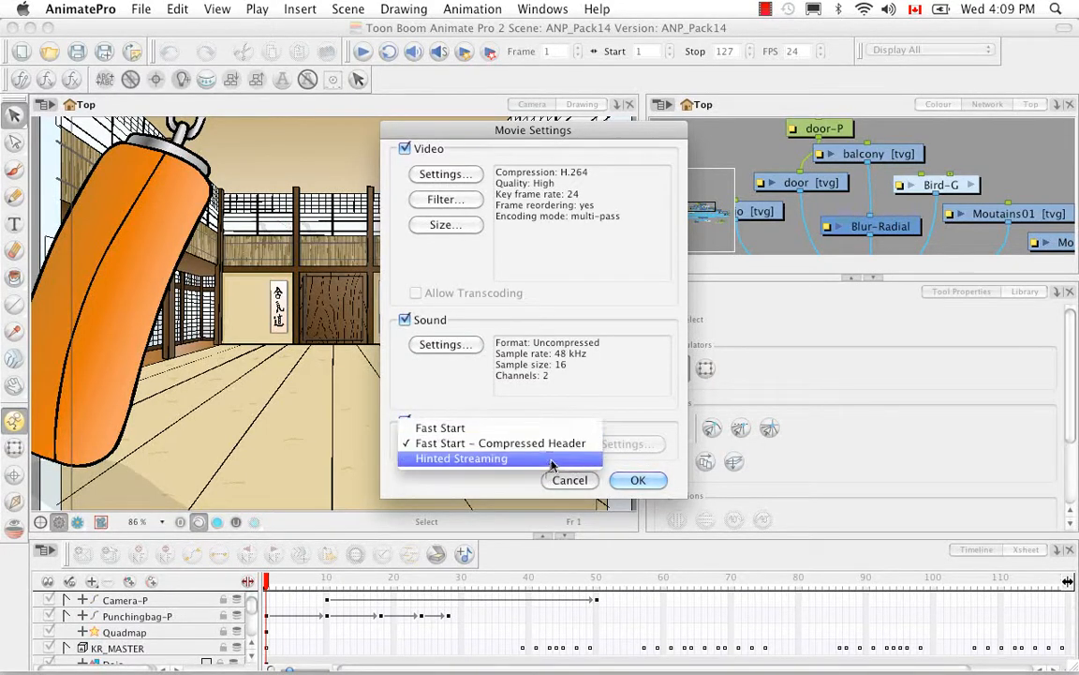
click(497, 456)
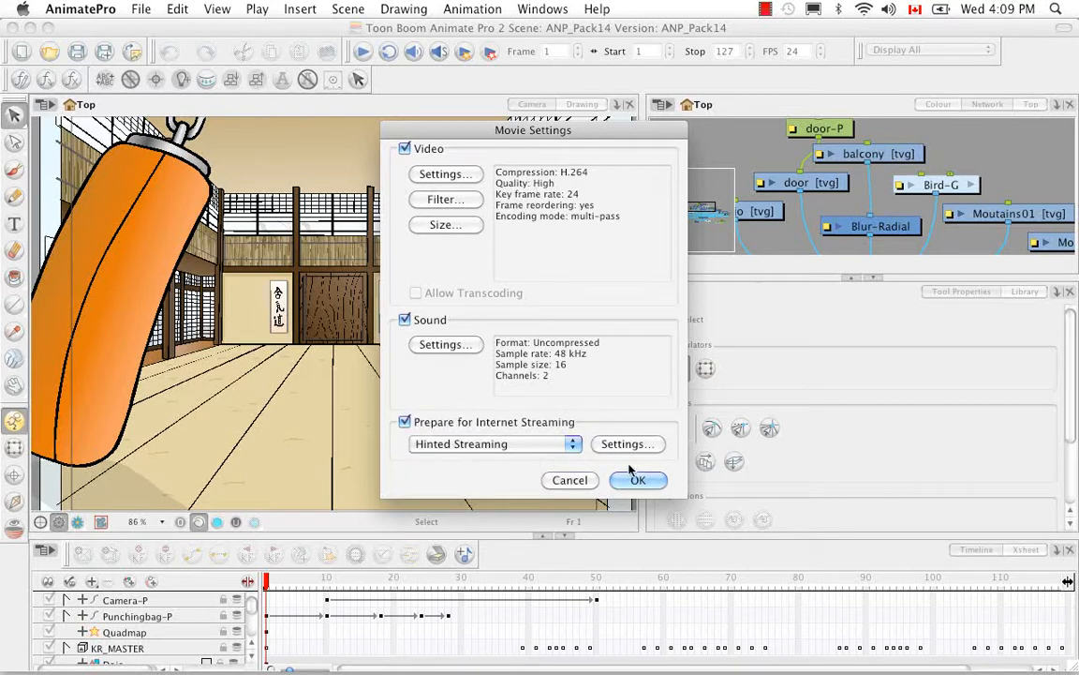
click(571, 449)
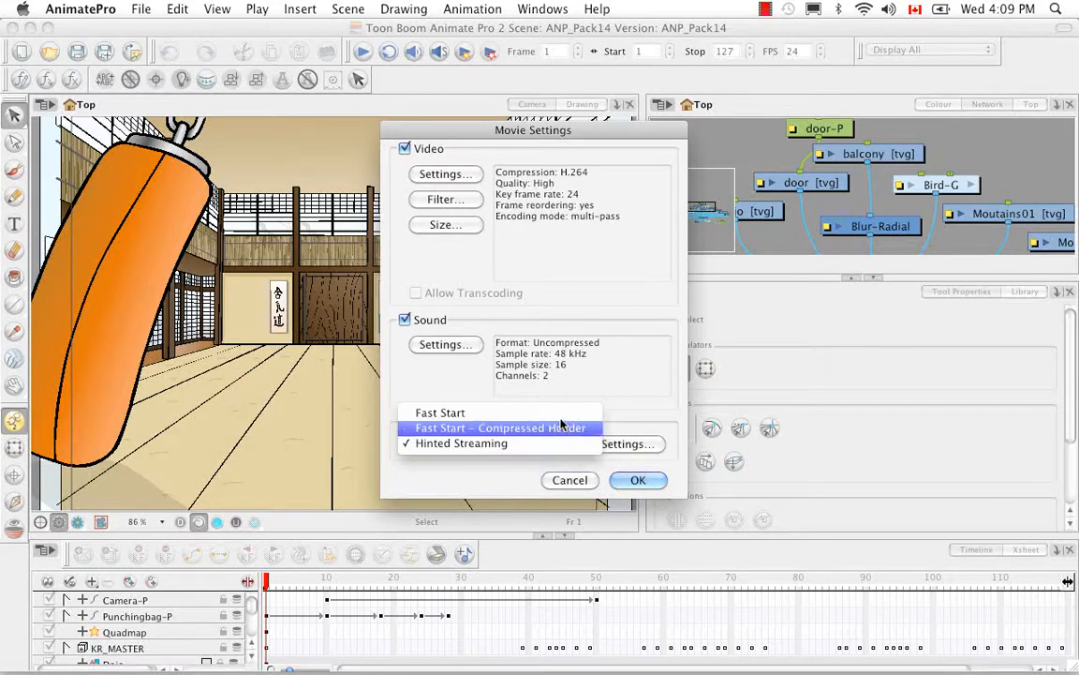
click(558, 410)
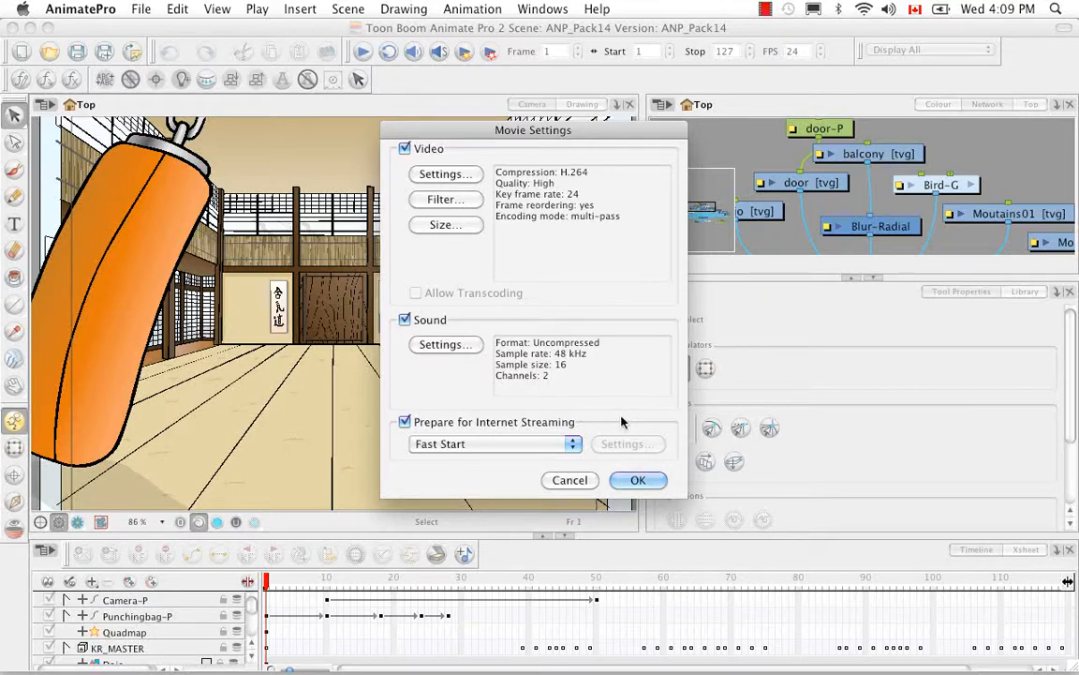
click(639, 480)
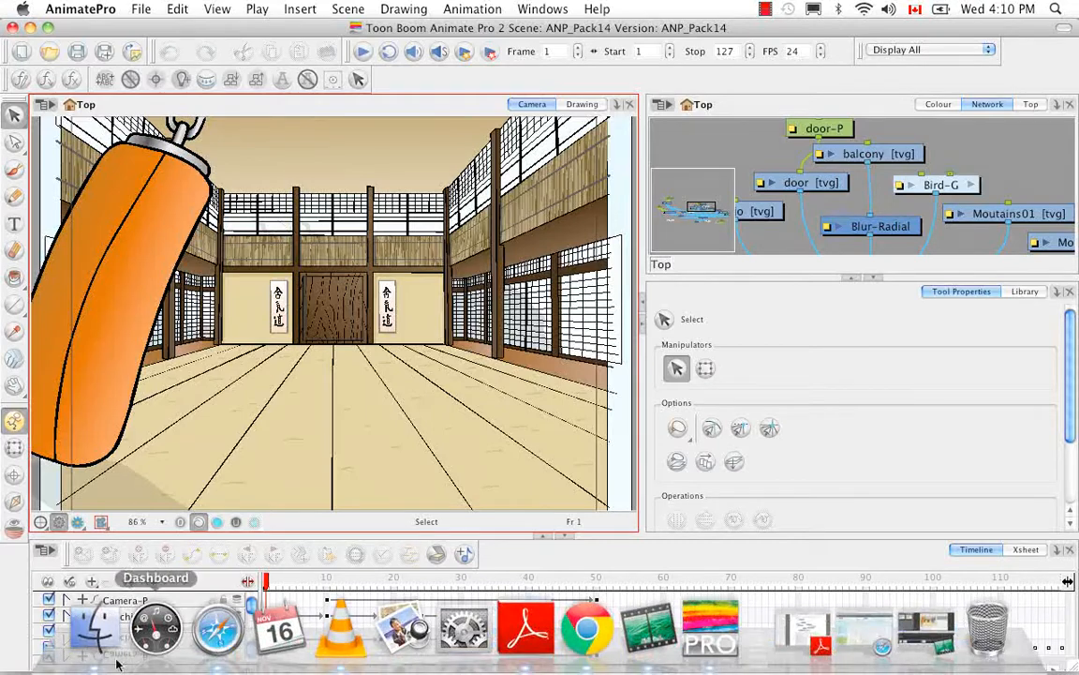
Switch to Finder and open KR_Scene05.mov from the Pack22 folder in QuickTime Player
click(93, 635)
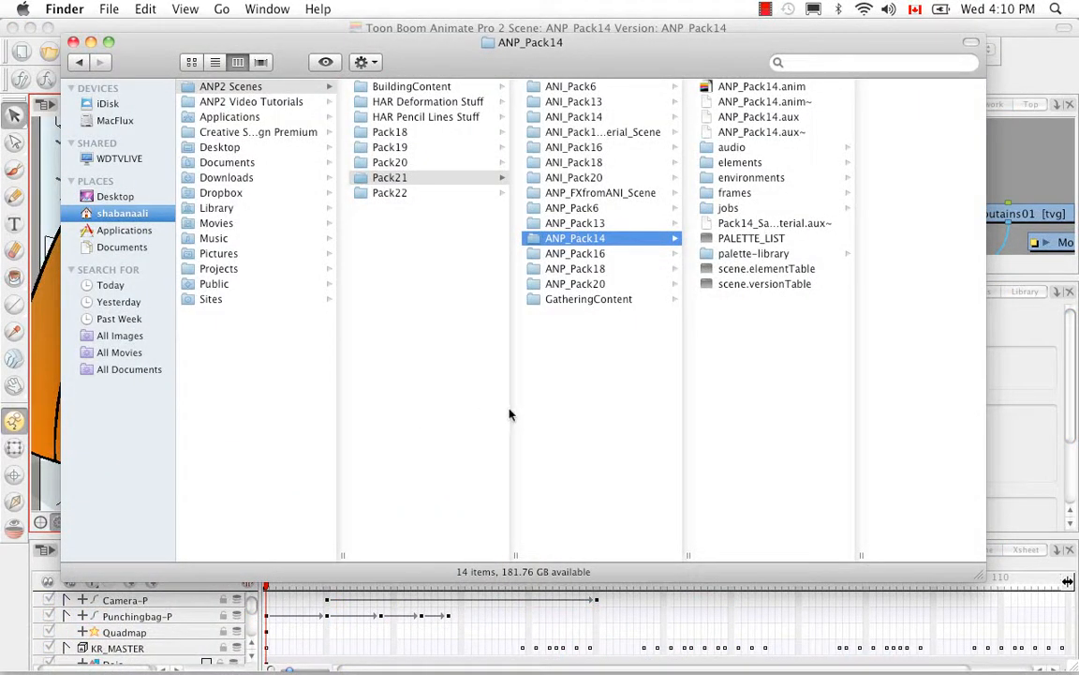
click(386, 193)
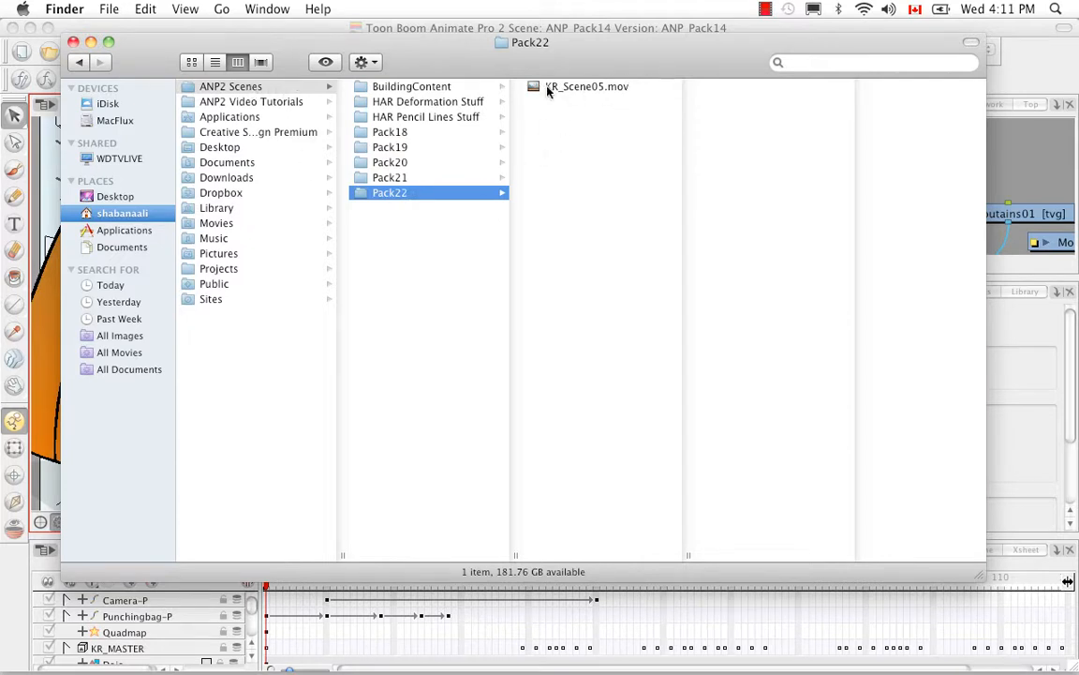
click(590, 87)
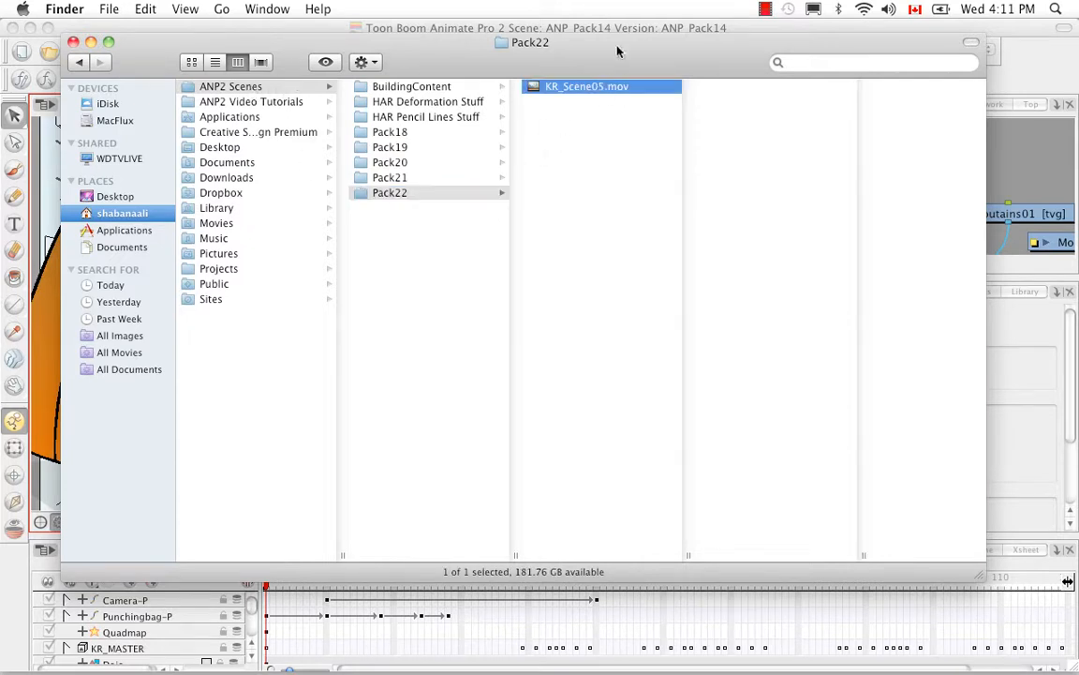
right_click(588, 89)
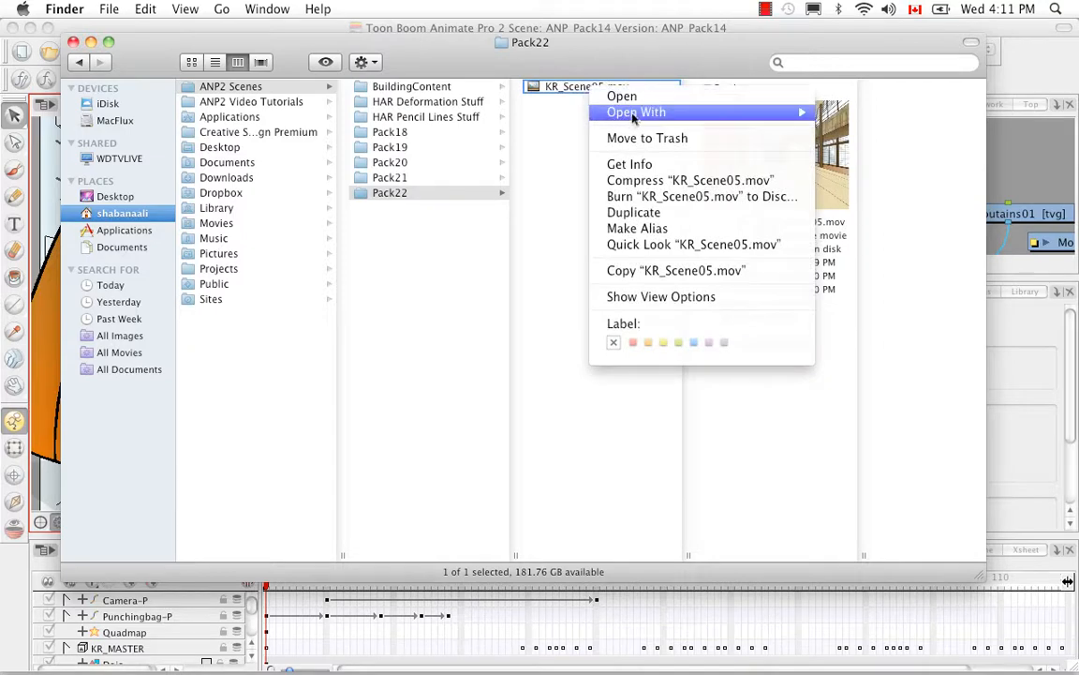
mouse_move(635, 116)
click(843, 112)
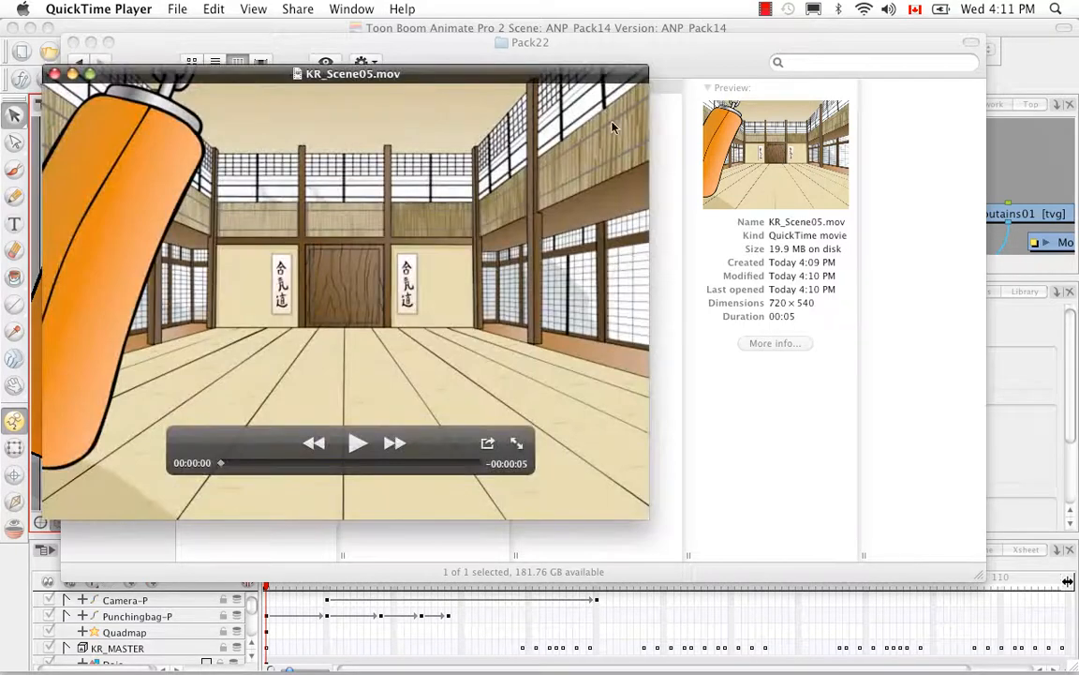
Play the exported KR_Scene05.mov movie, and close both the player and the Finder window
click(357, 442)
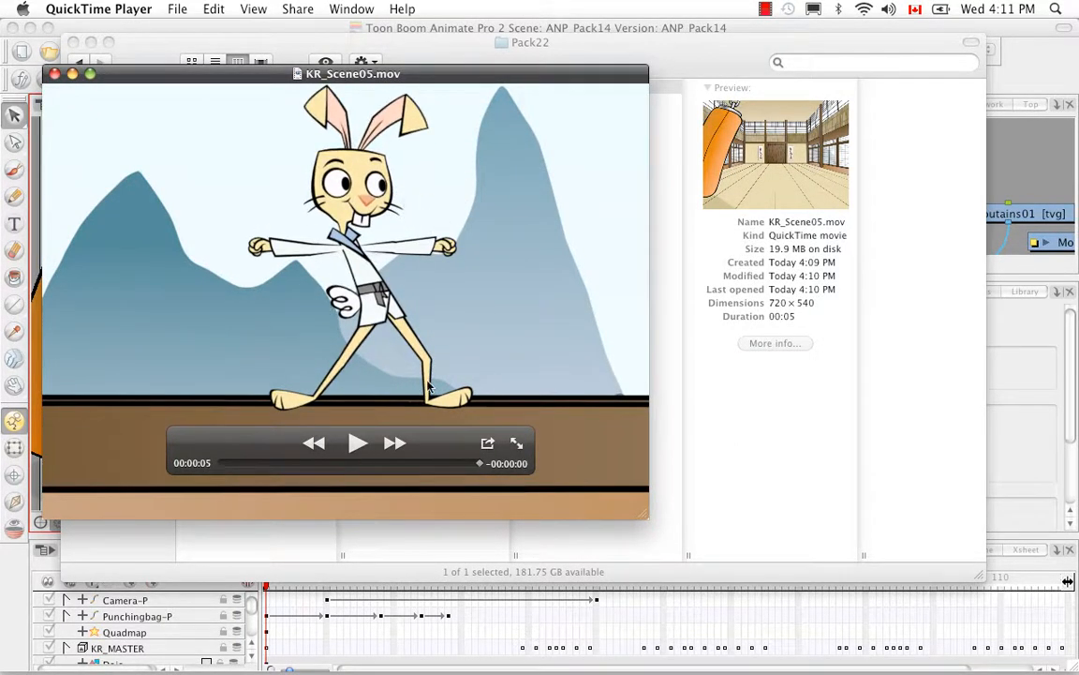
click(53, 73)
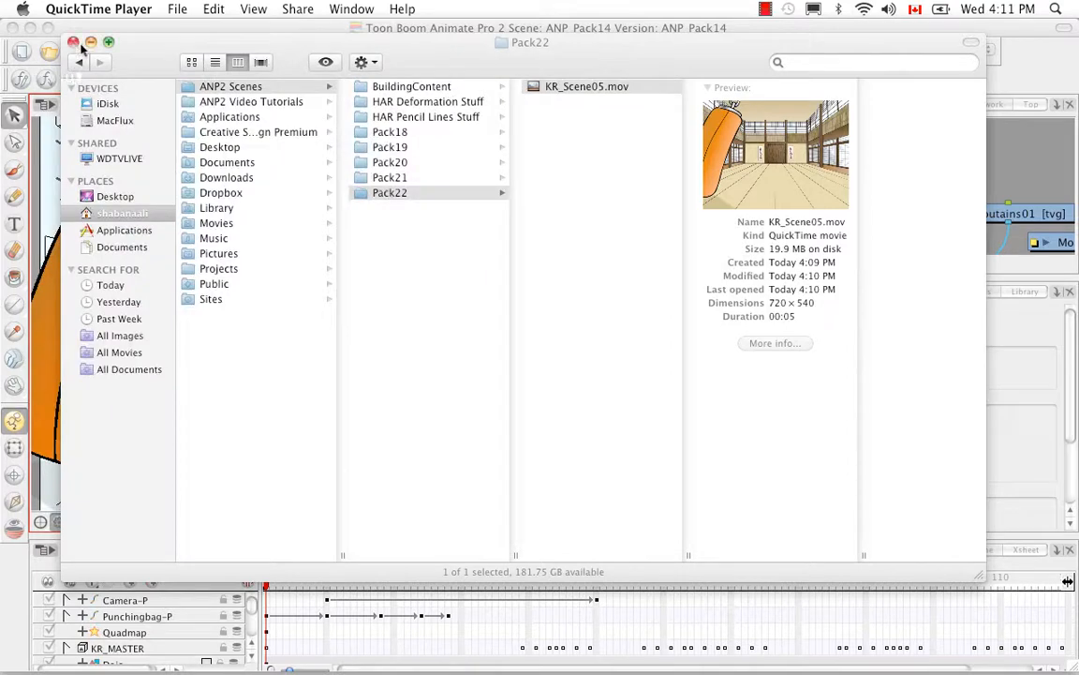
click(73, 43)
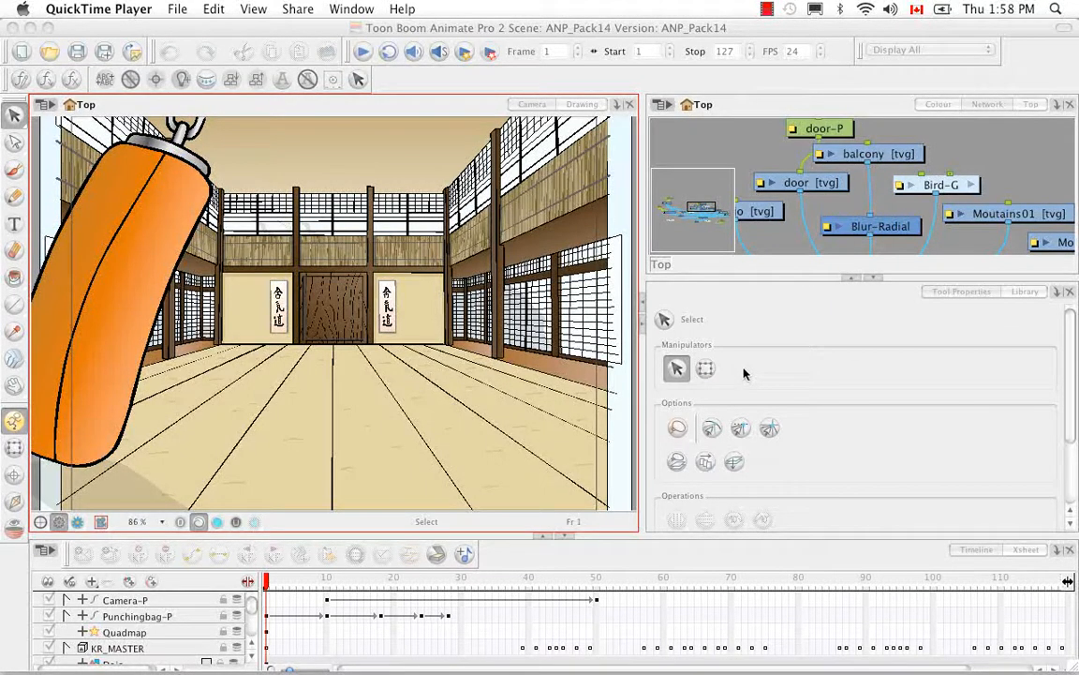
Open the scene file ANP_Pack6.anim from the ANP_Pack6 folder inside Pack21
click(52, 56)
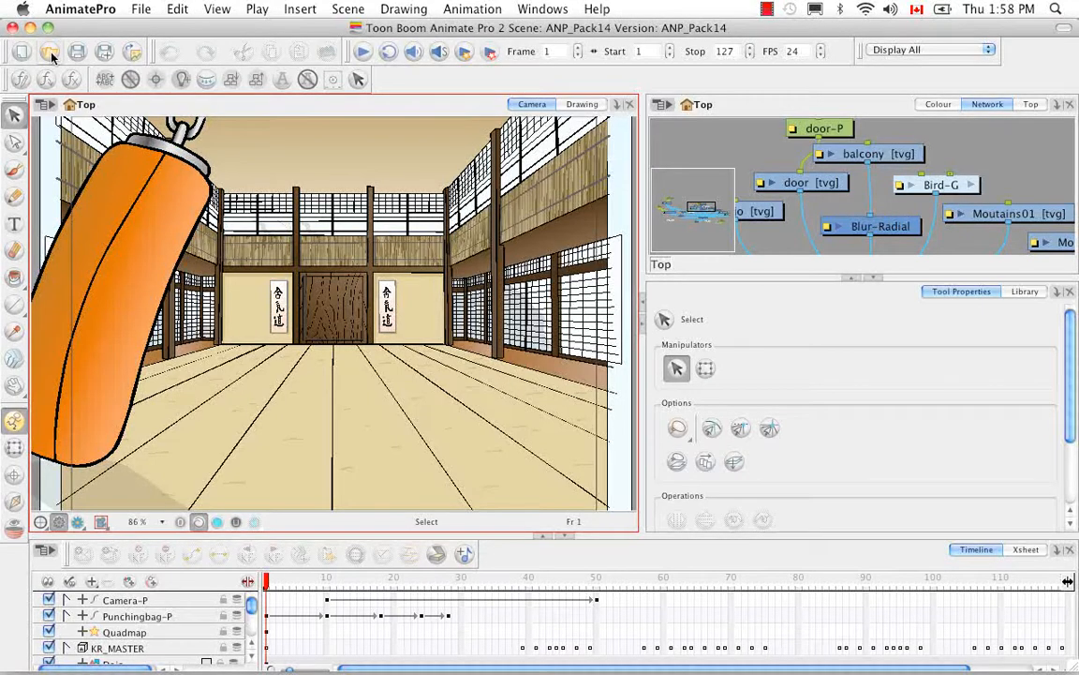
click(52, 56)
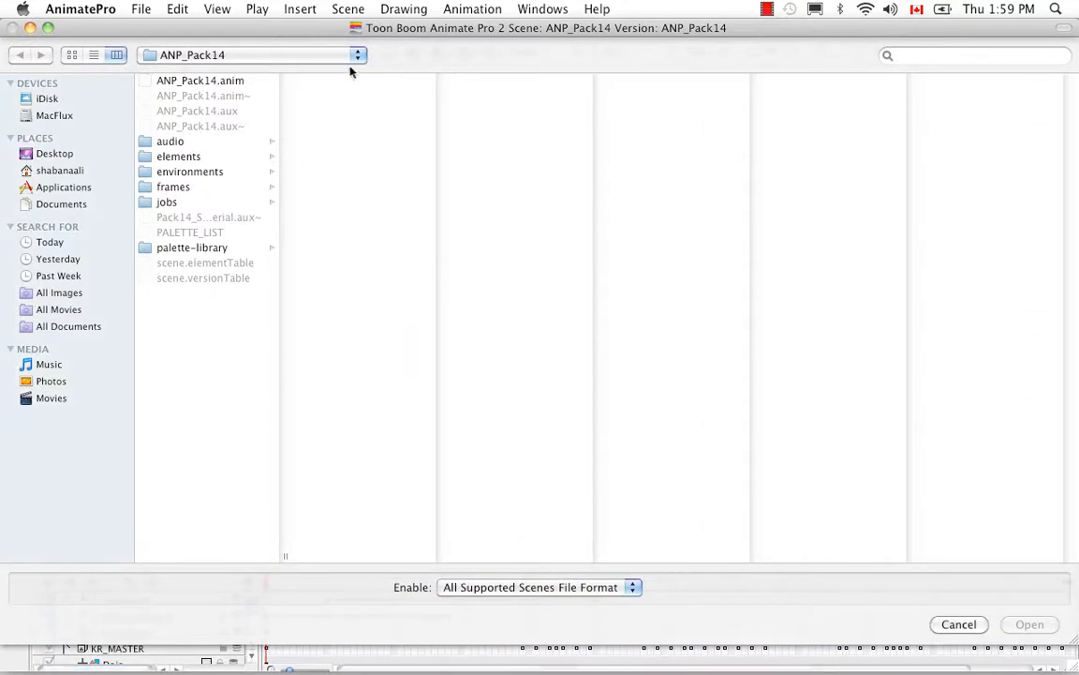
click(357, 58)
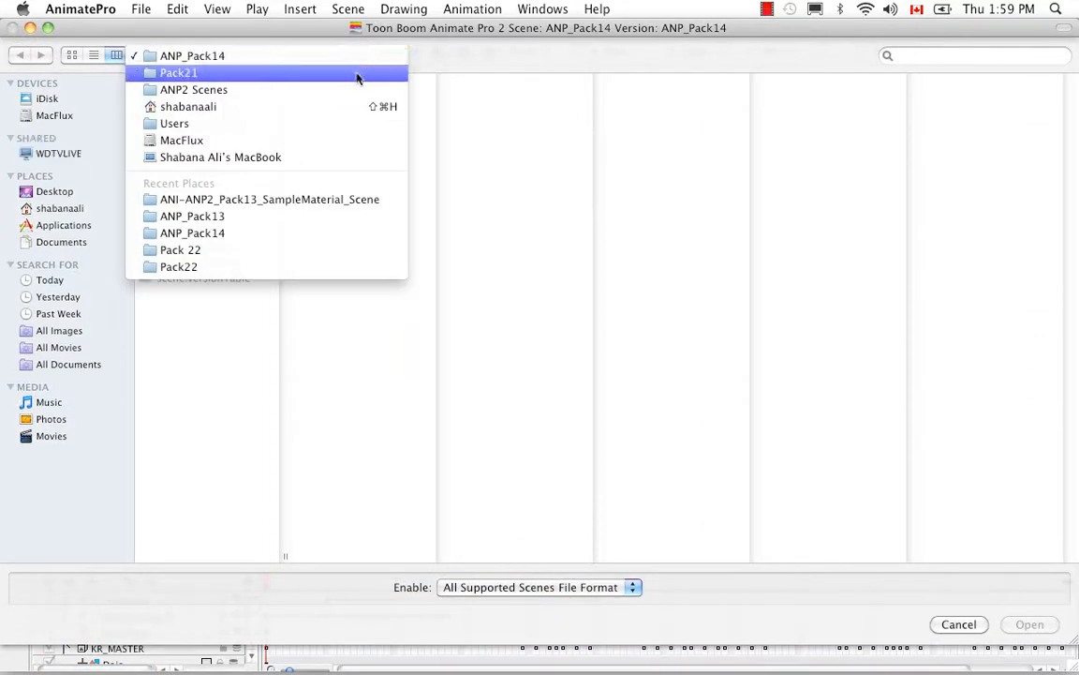
click(356, 75)
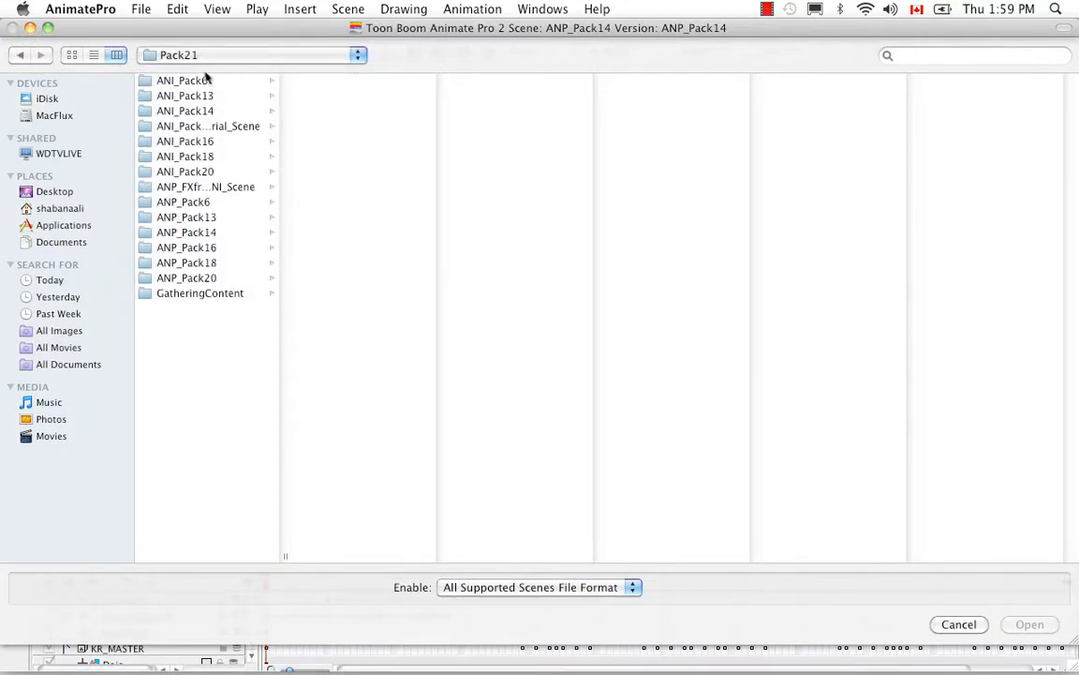
click(194, 201)
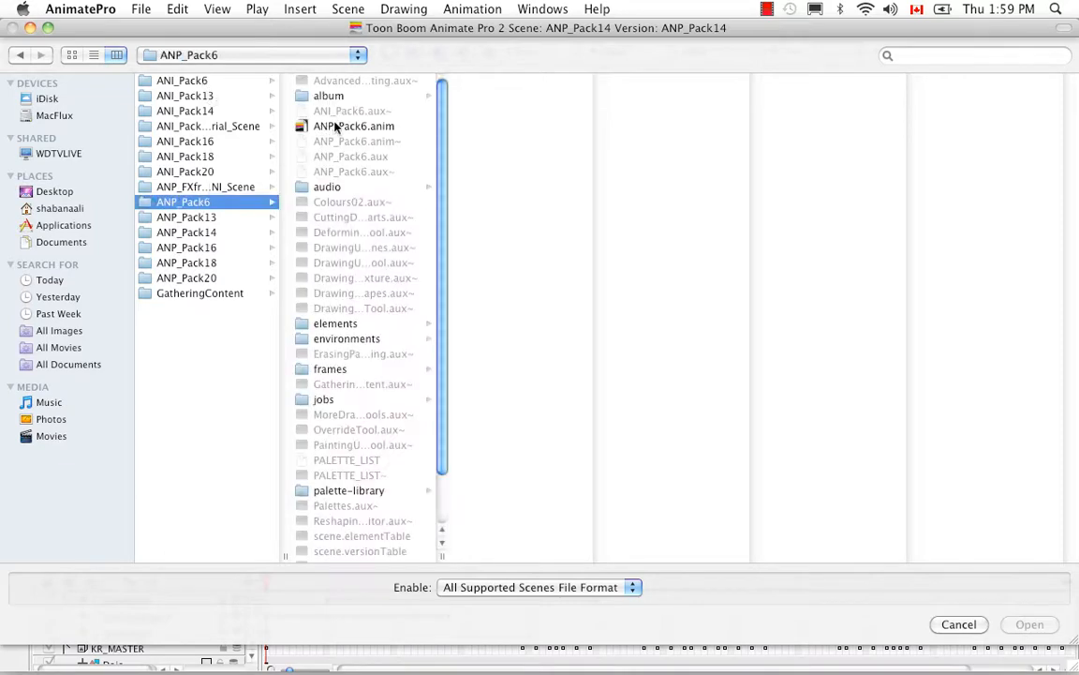
click(334, 127)
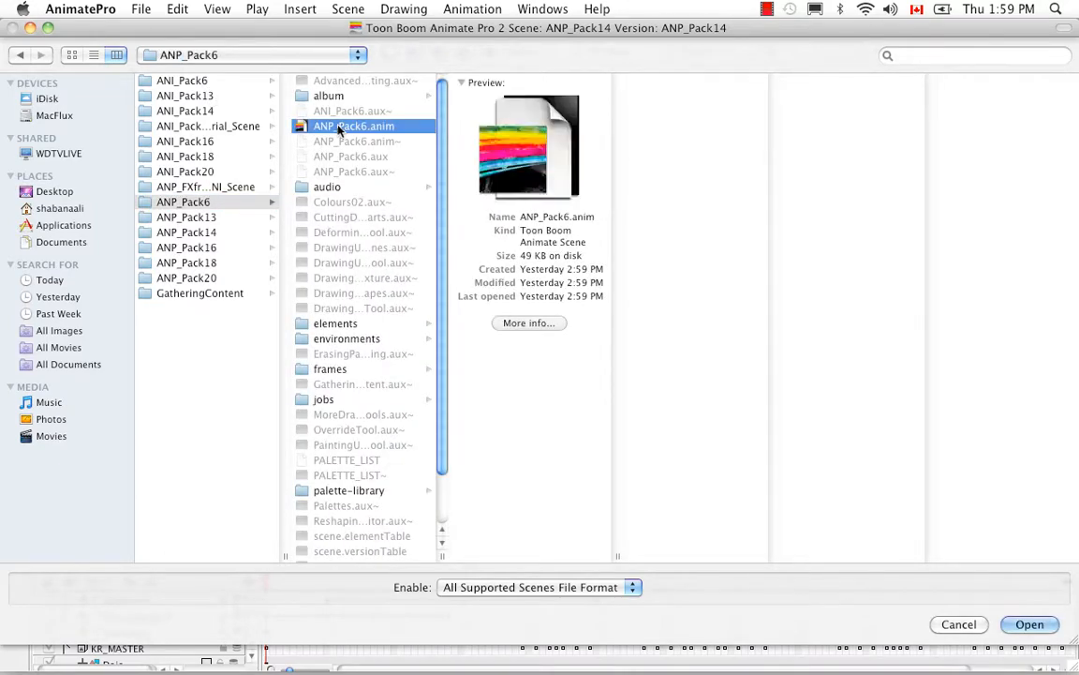
click(1033, 624)
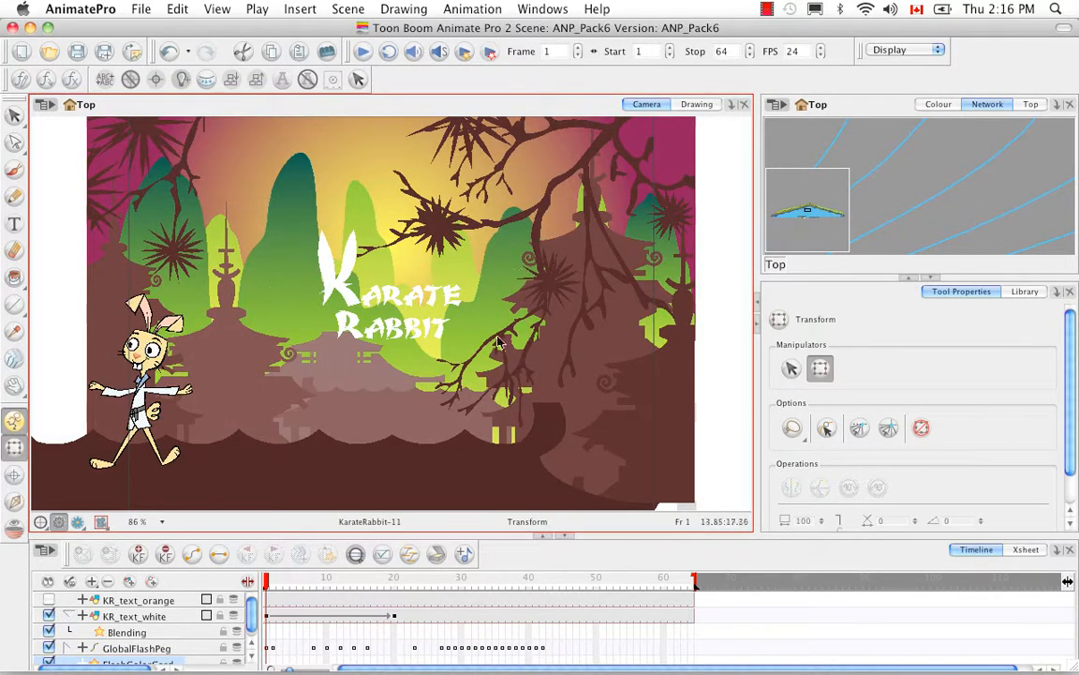
Examine the blend mode settings of the Blending layer under KR_text_white and preview the scene in Render View
double_click(169, 636)
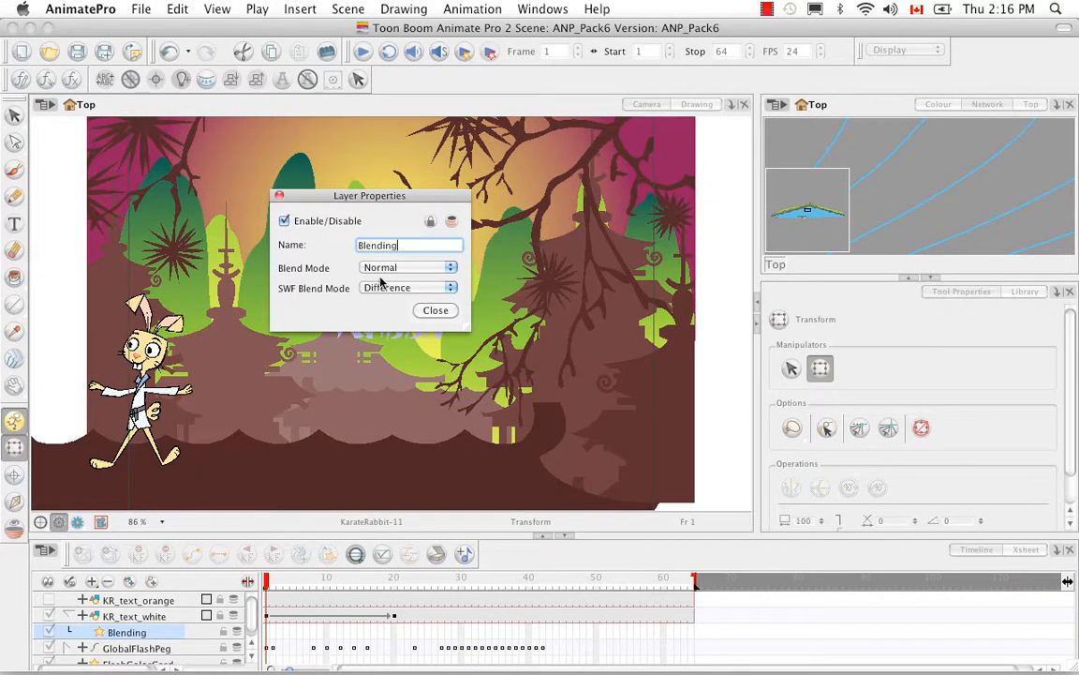
click(443, 311)
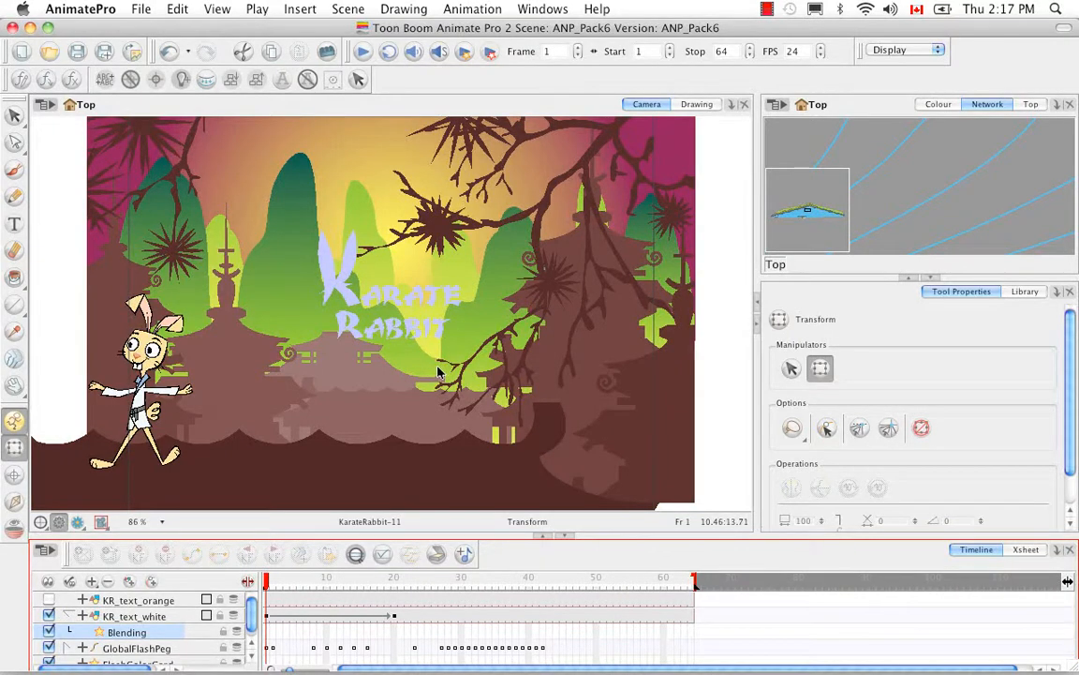
click(77, 522)
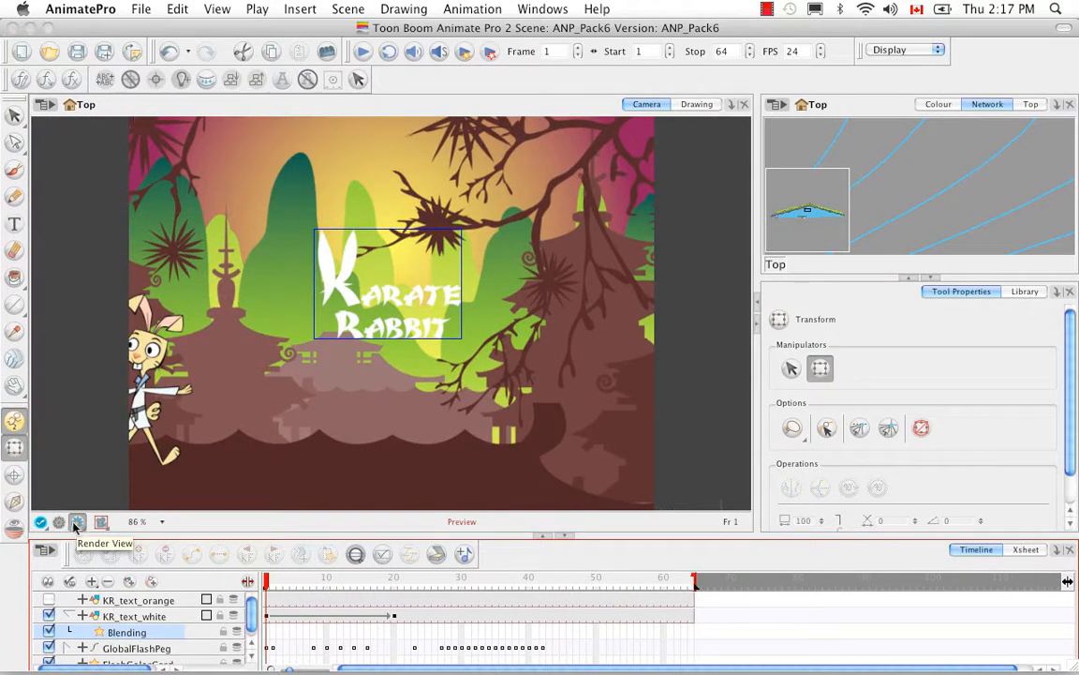
Return the camera to OpenGL View, test the scene as an SWF movie in the browser, and close the browser window
click(58, 522)
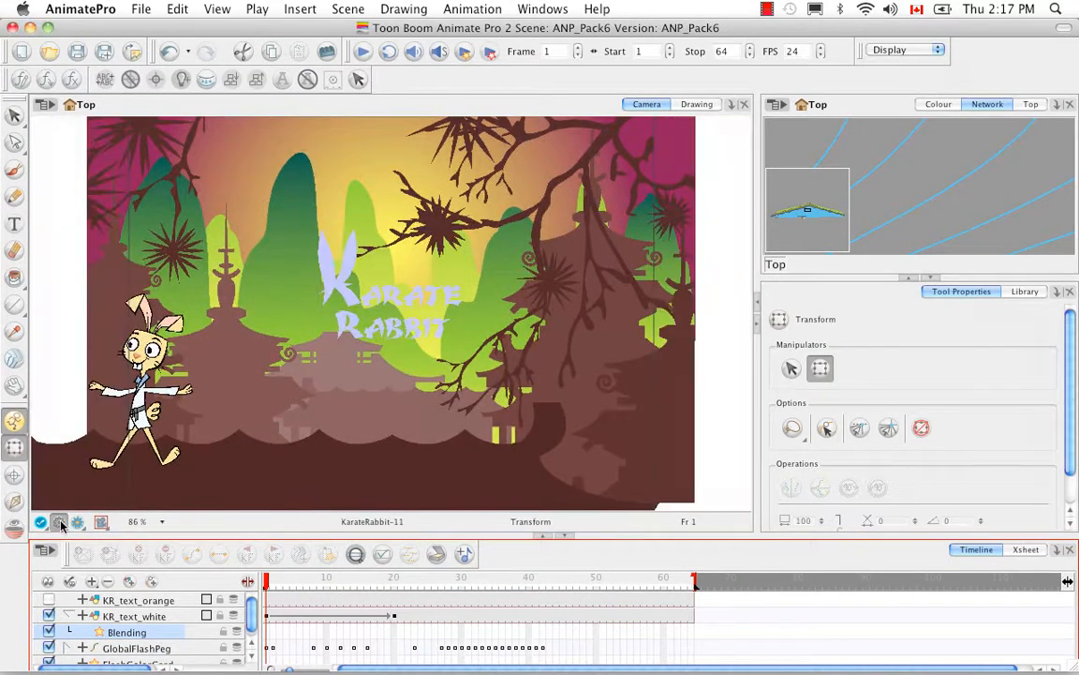
click(489, 54)
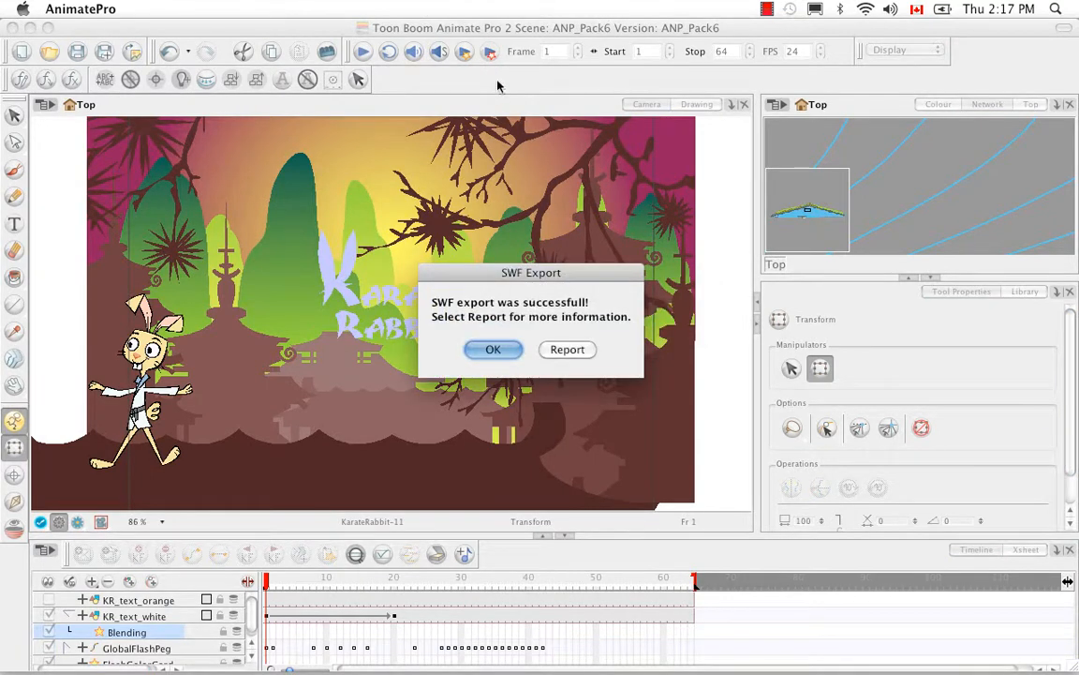
click(489, 348)
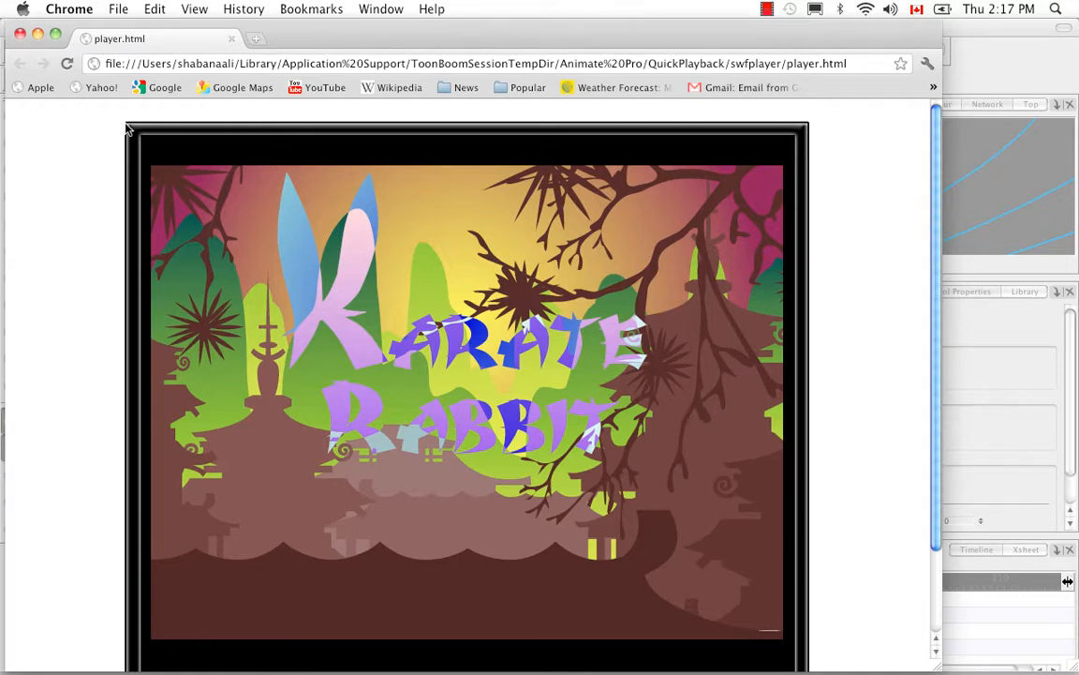
click(21, 36)
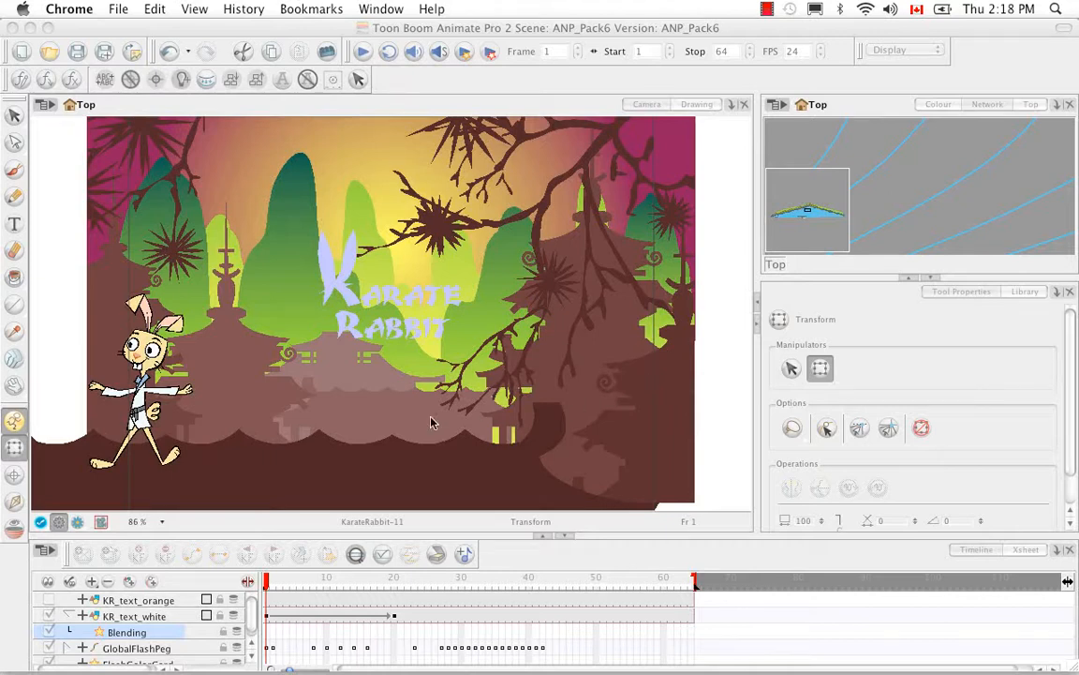
click(85, 30)
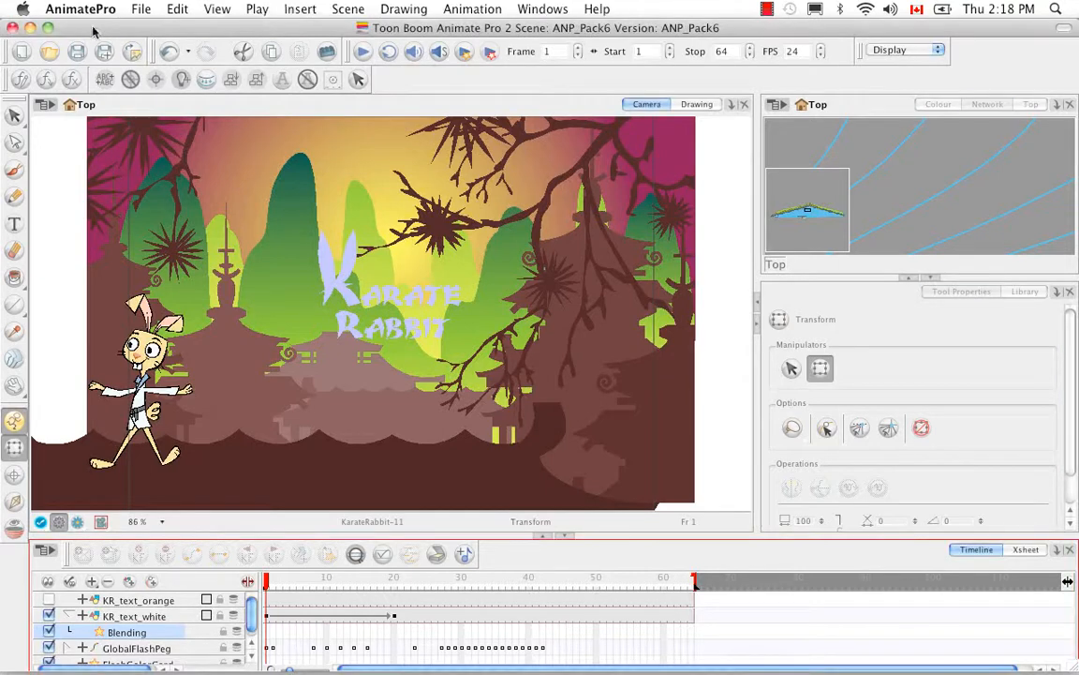
Start an SWF export of the scene and choose the Pack22 folder inside ANP2 Scenes as its destination
click(141, 9)
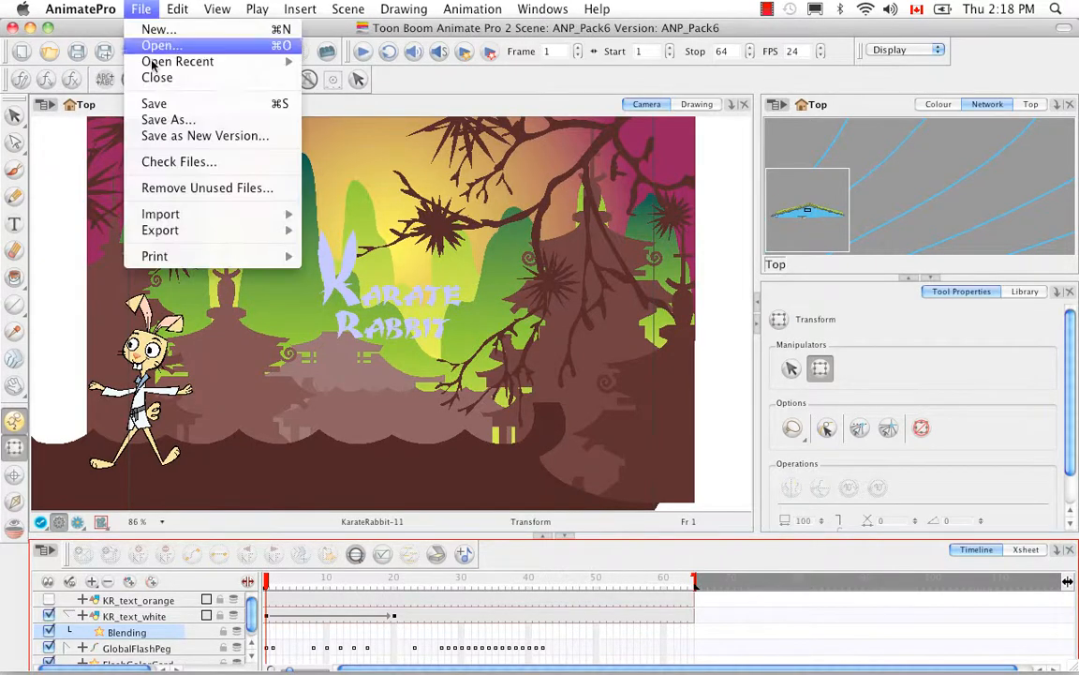
mouse_move(203, 230)
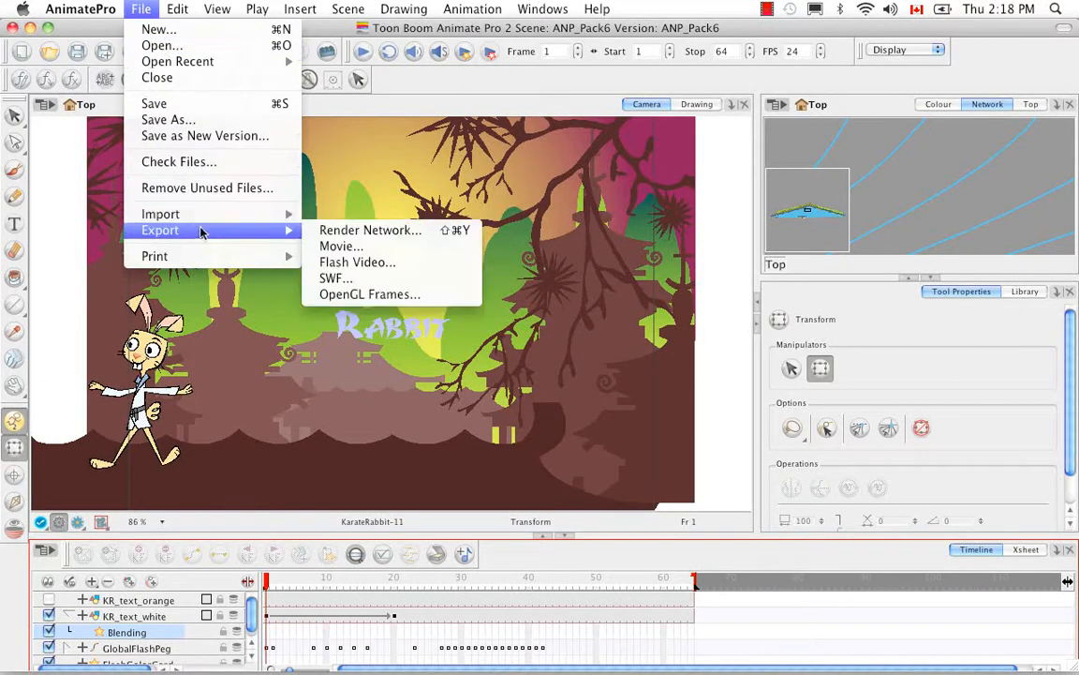
click(437, 280)
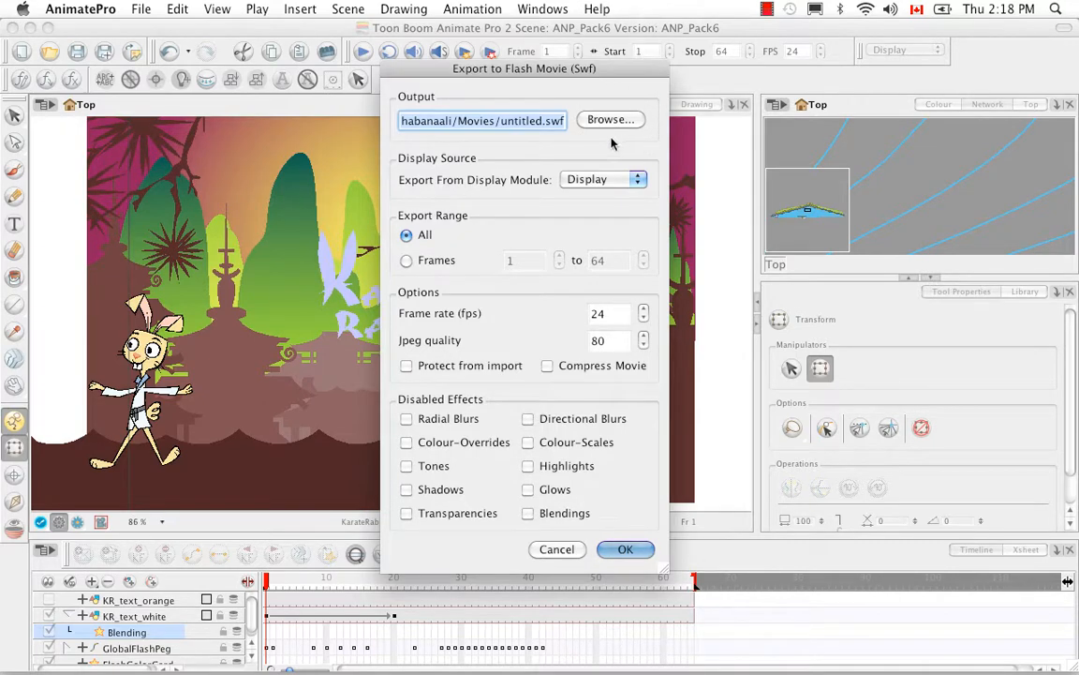
click(609, 119)
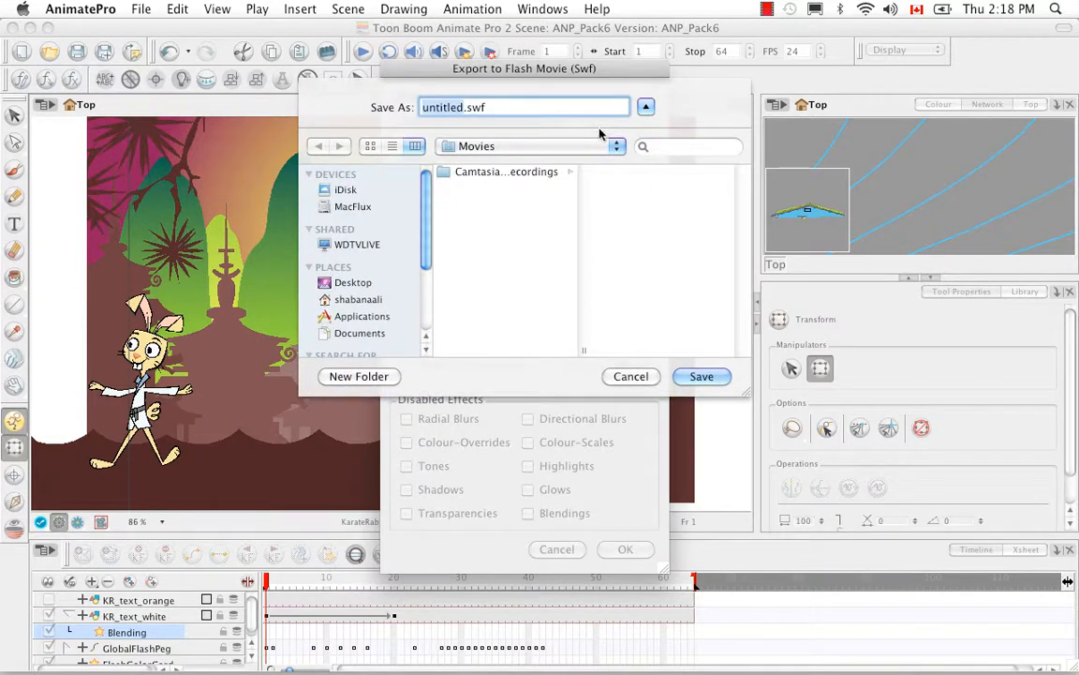
click(617, 152)
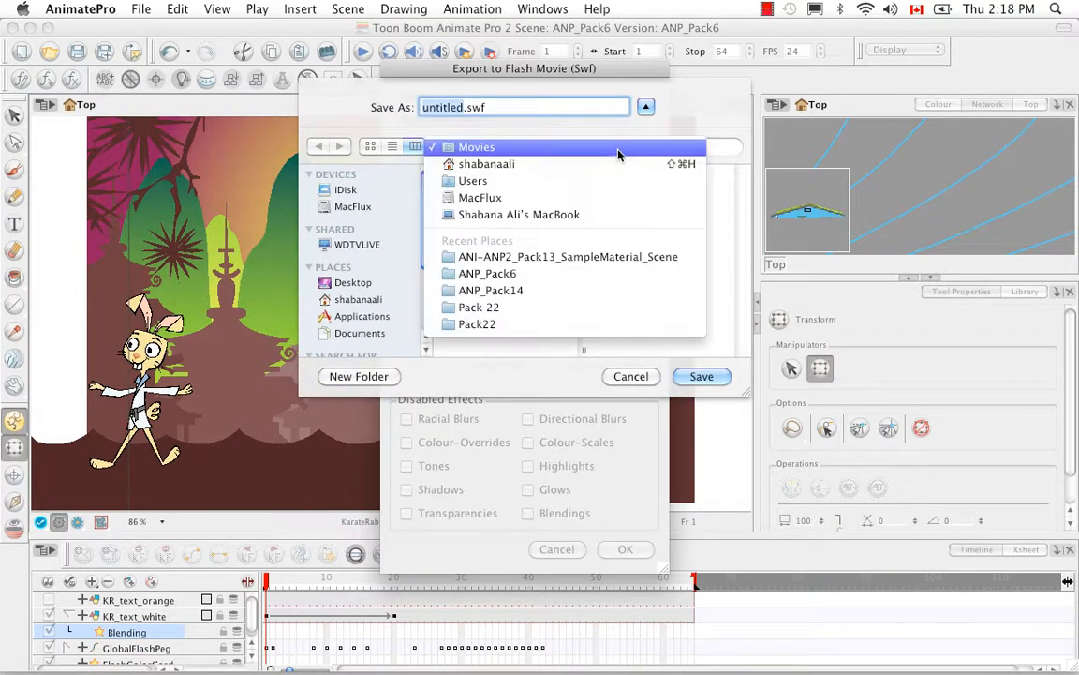
click(609, 164)
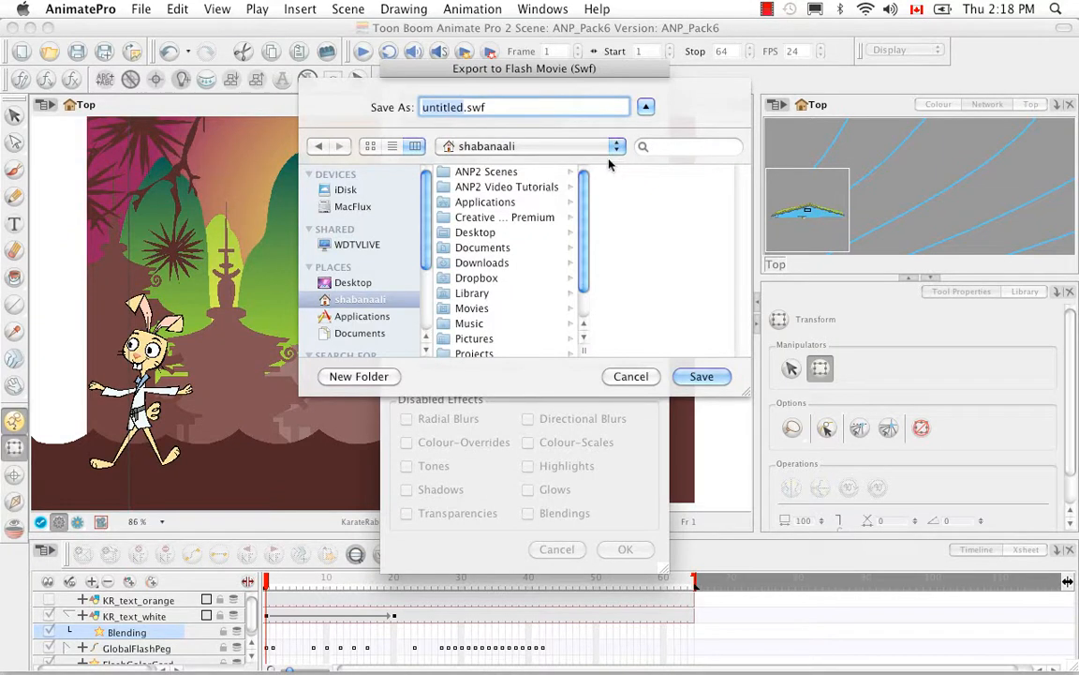
click(504, 175)
click(626, 278)
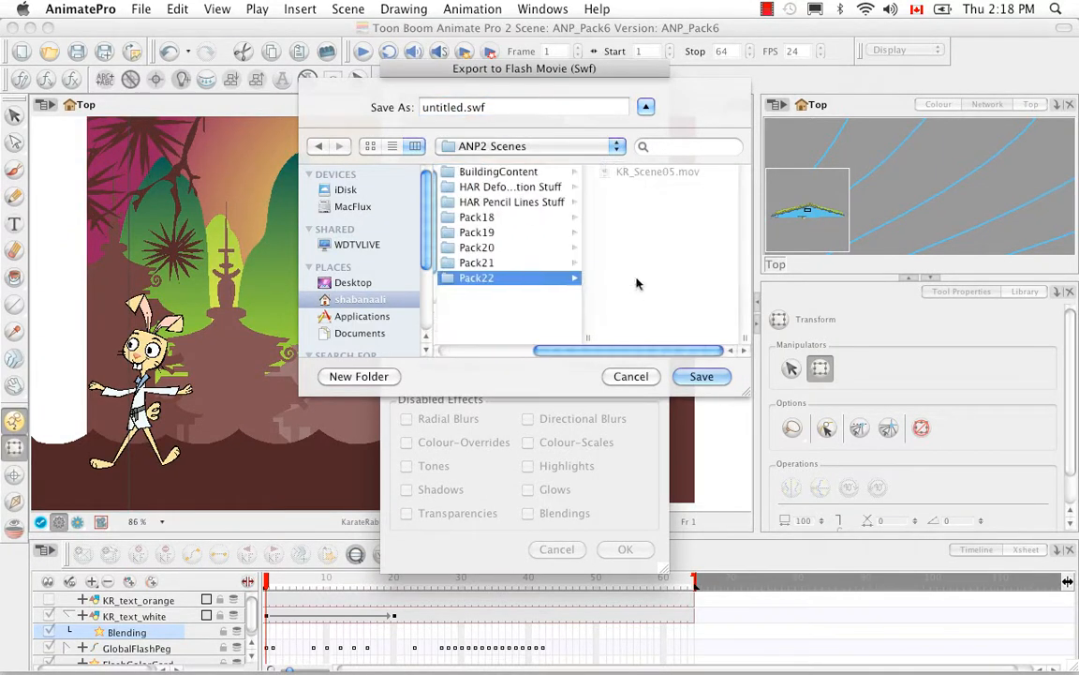
Name the SWF output file KR_Scene01.swf and save the output path
click(461, 107)
double_click(460, 107)
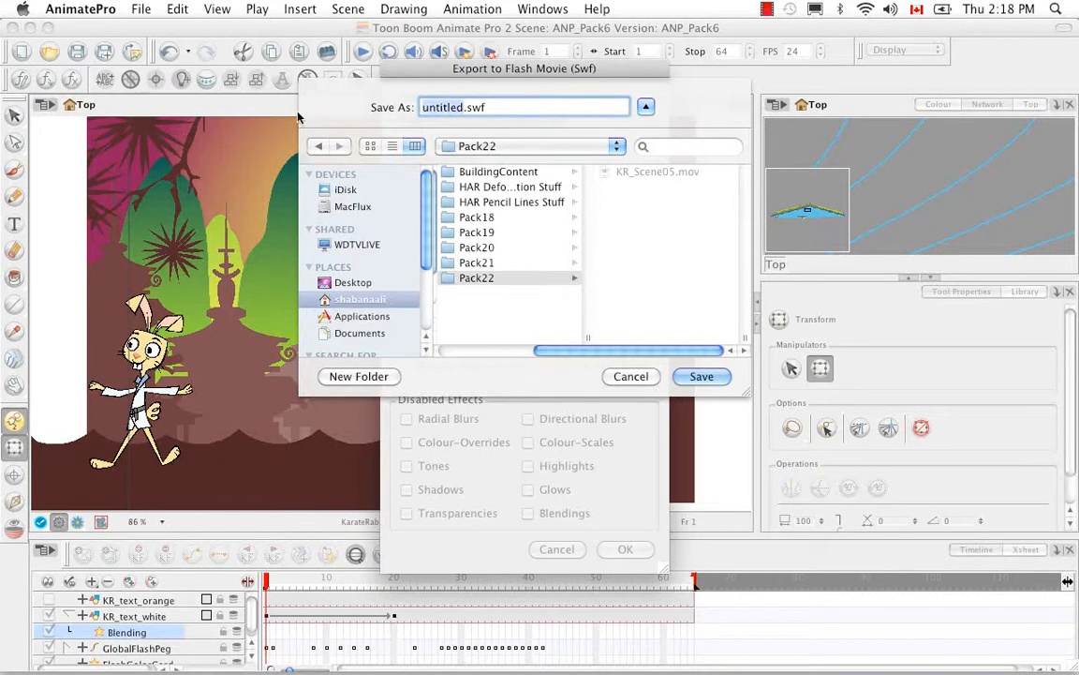
key(BackSpace)
text(KR)
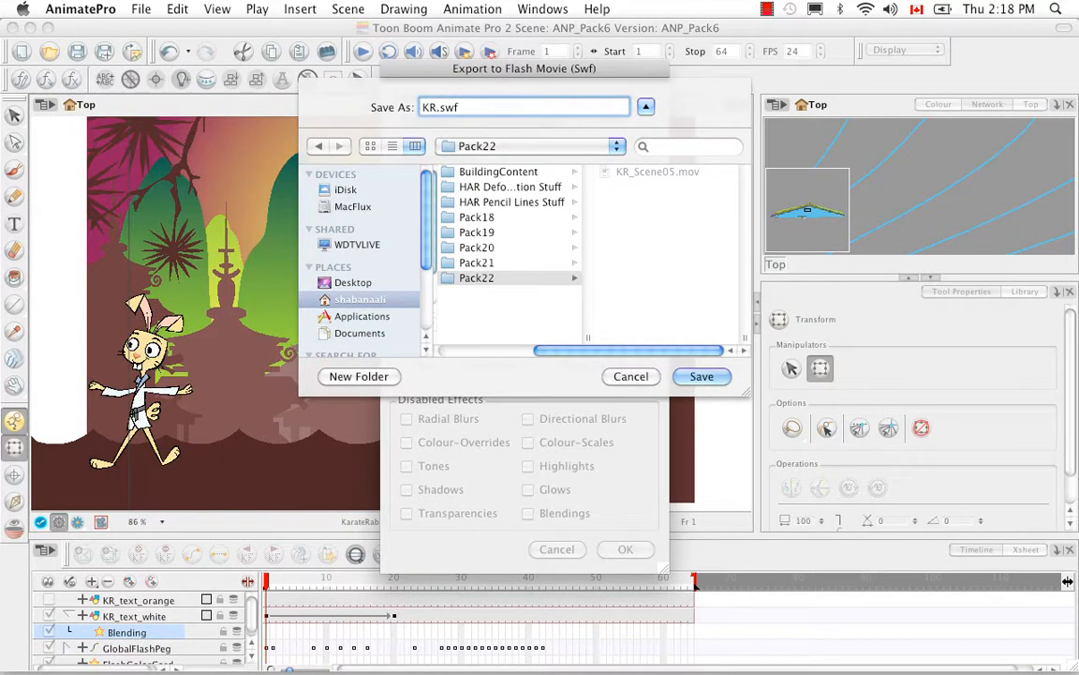
text(_Scene01)
click(700, 377)
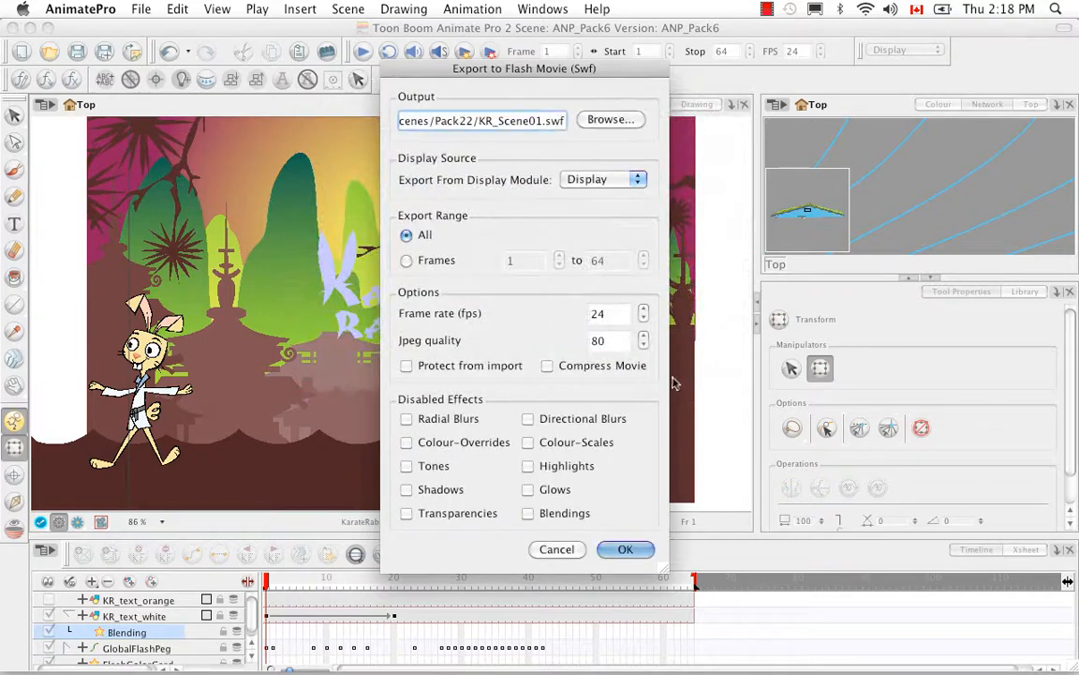
Set the export source to the Display module and the export range to All, trying the Frames option in between
click(637, 182)
click(600, 178)
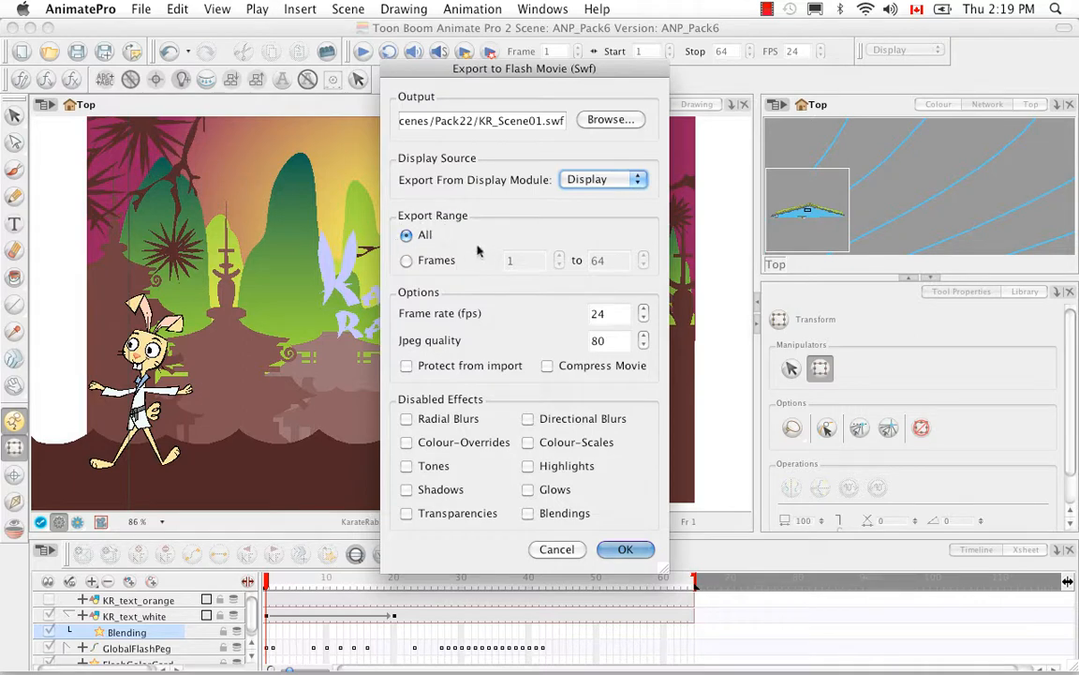
click(410, 263)
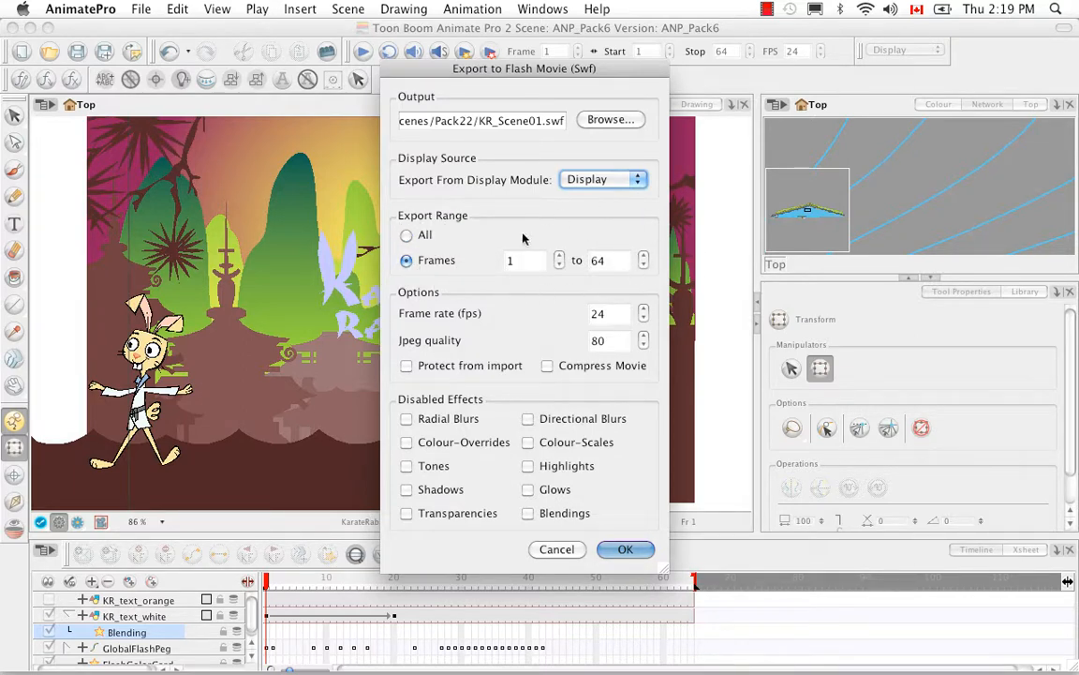
click(406, 236)
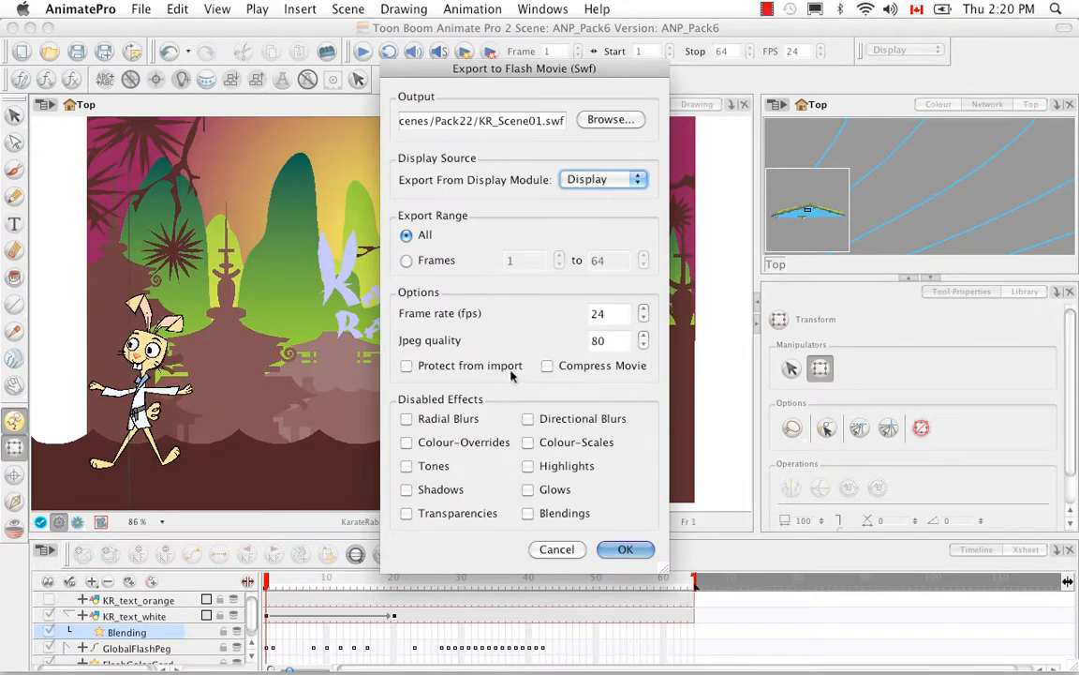
Switch Protect from import on and off again, and export the SWF movie
click(406, 366)
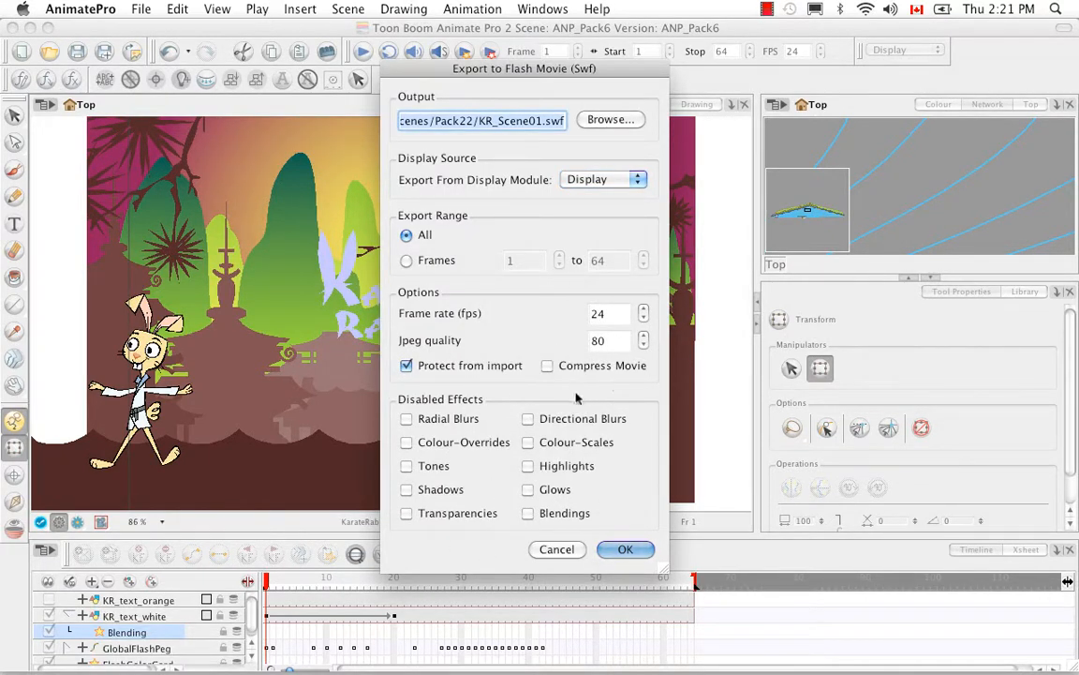
click(407, 367)
click(625, 550)
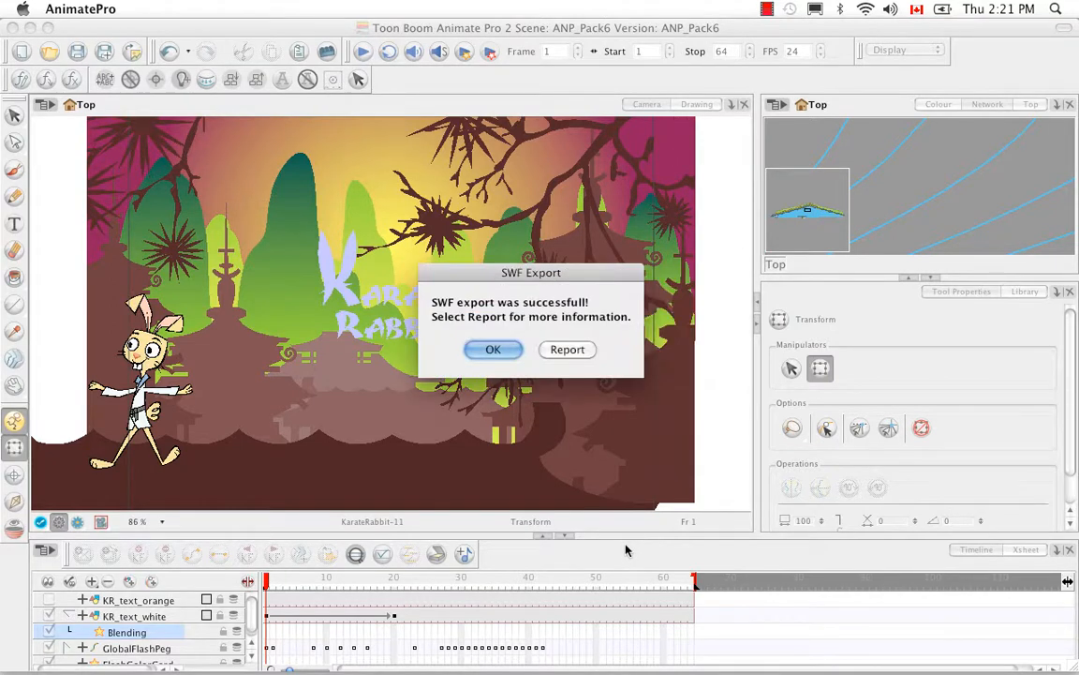
click(493, 349)
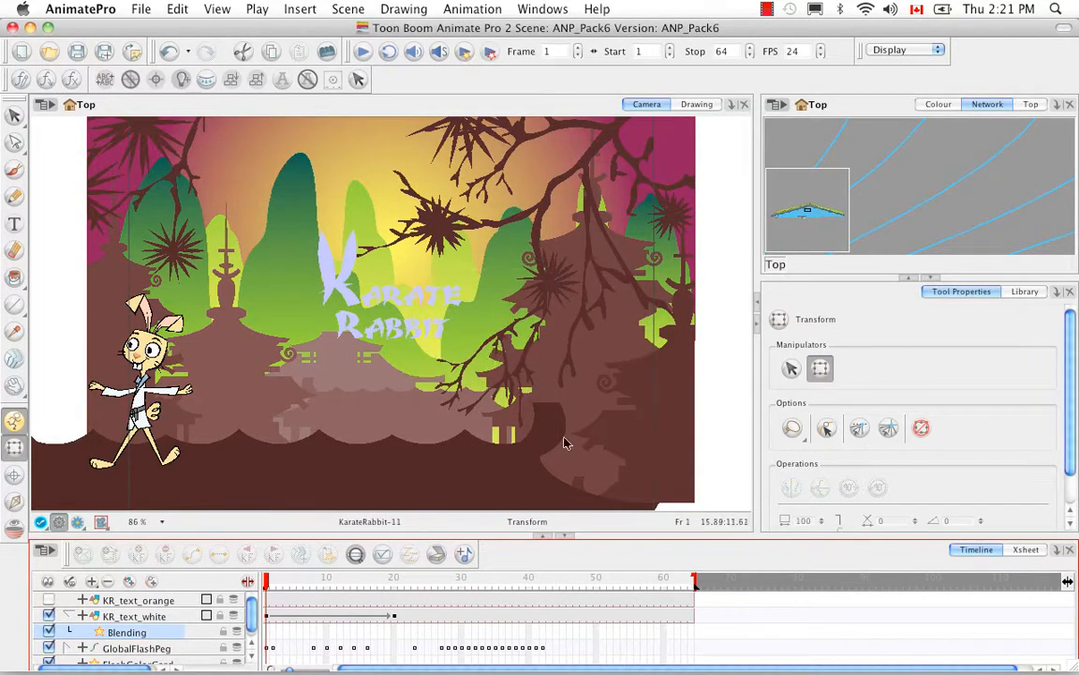
Switch to Finder and open KR_Scene01.swf from the Pack22 folder in Flash Player
click(97, 632)
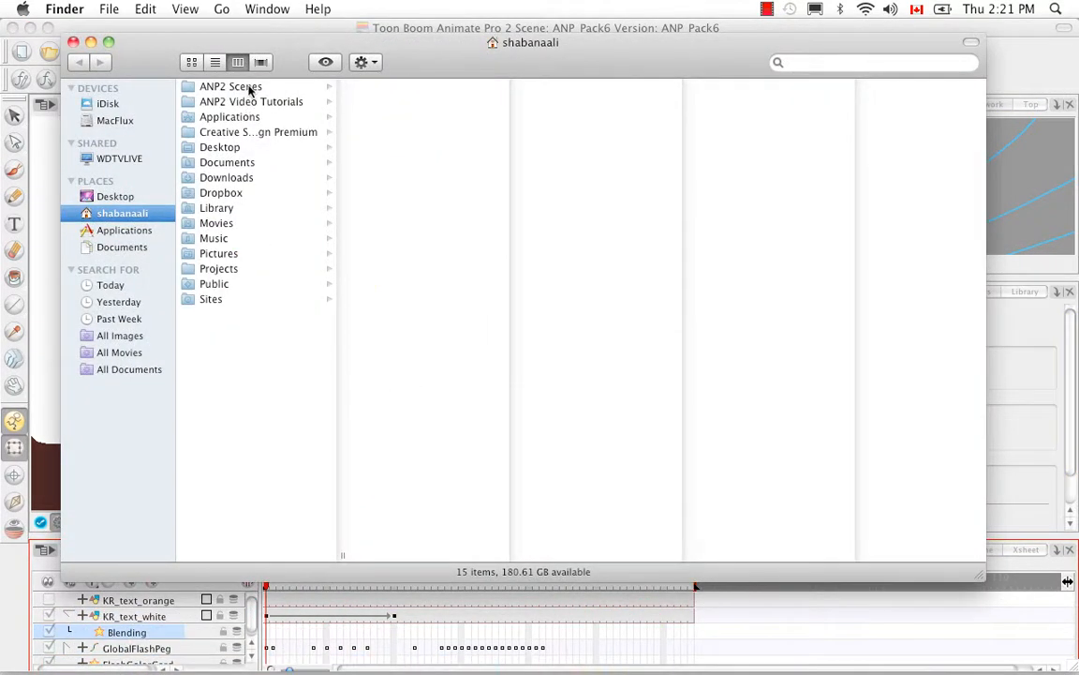
click(250, 90)
click(389, 192)
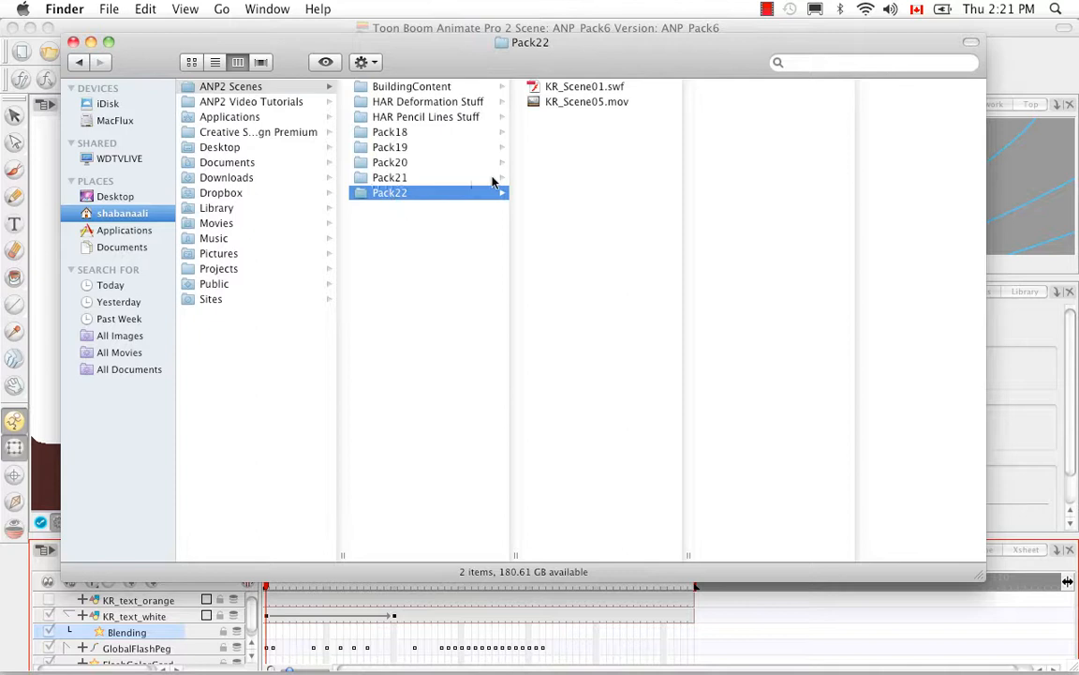
click(566, 87)
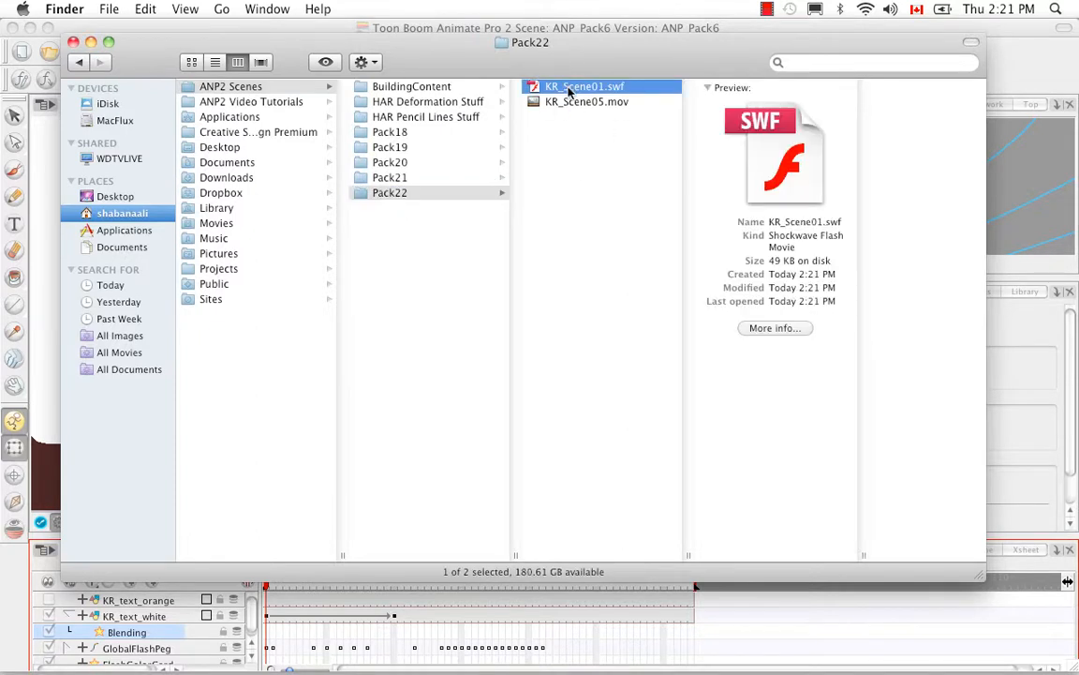
click(568, 89)
click(535, 87)
double_click(535, 94)
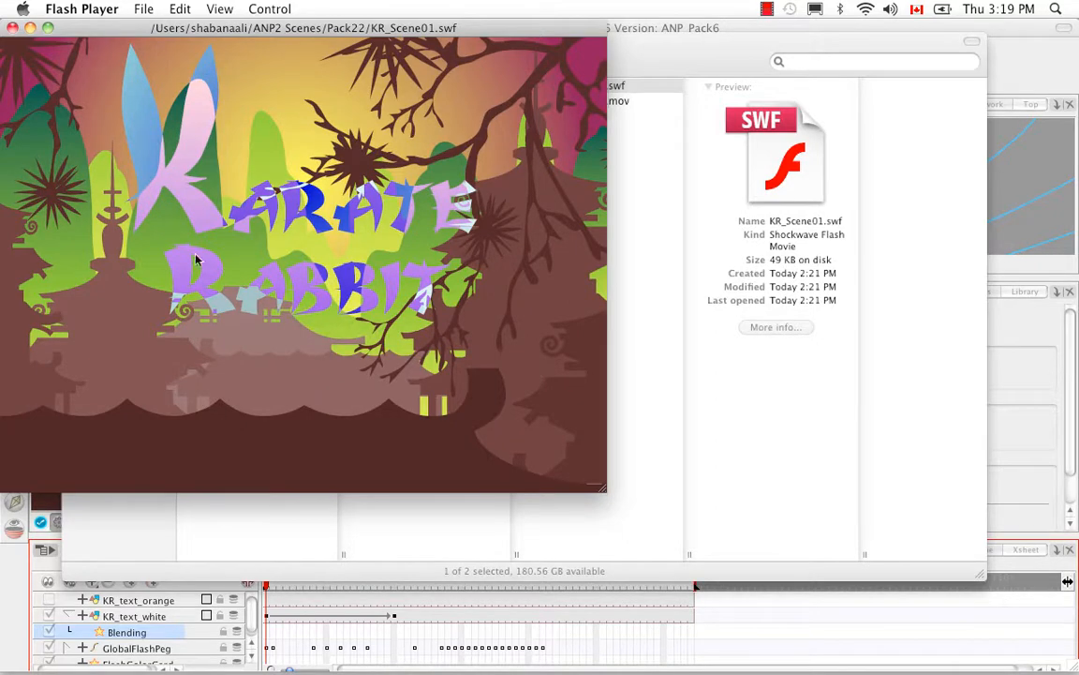
Close the Flash Player and Finder windows, and return to Animate Pro
click(12, 27)
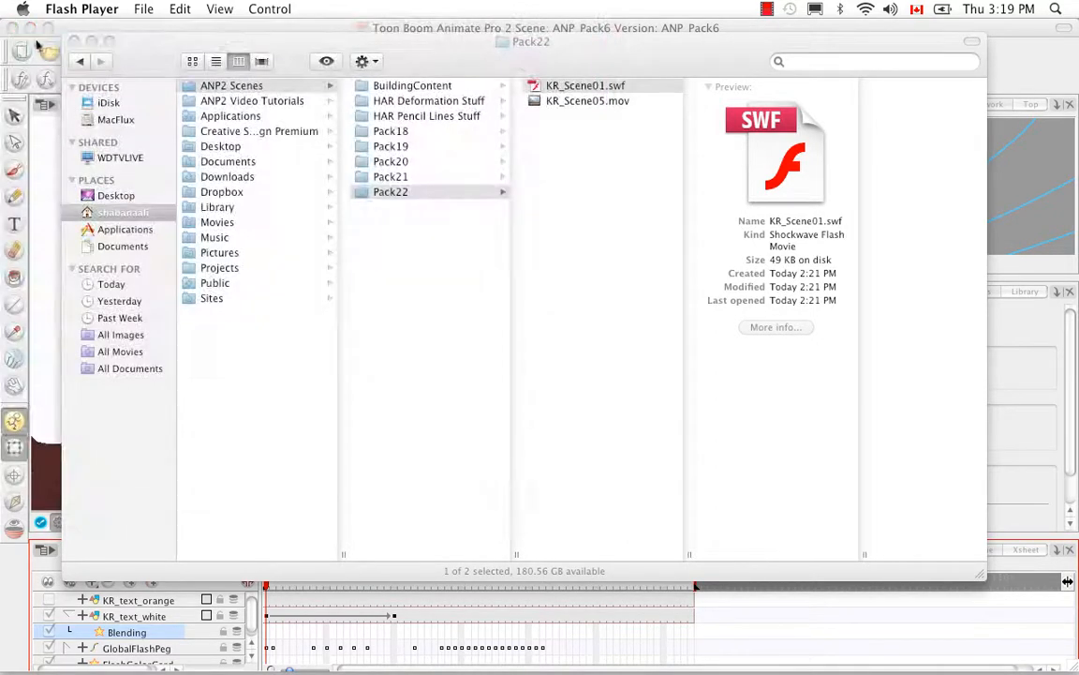
click(73, 42)
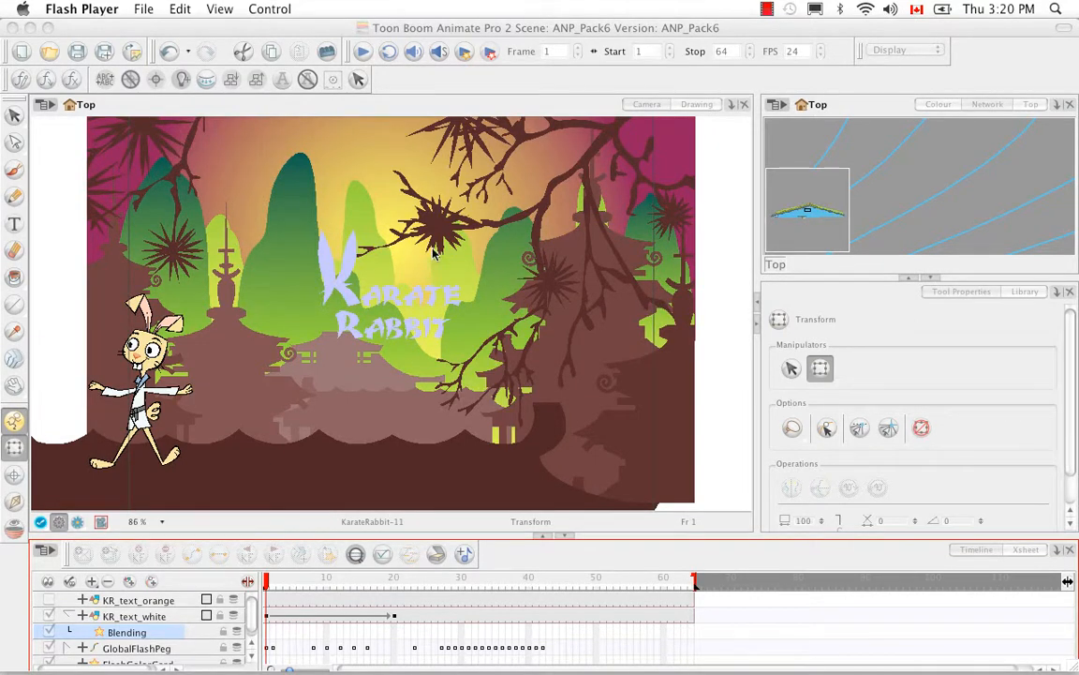
click(53, 56)
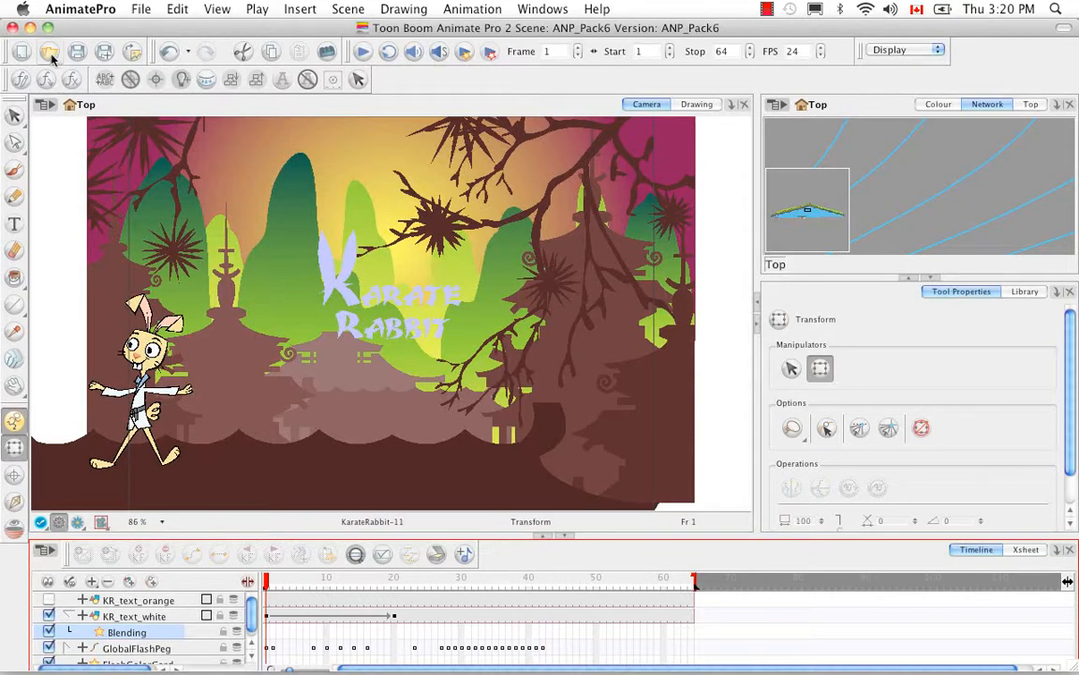
Save the current scene and open ANP_Pack13.anim from the ANP_Pack13 folder inside Pack21, displaying it in Render View
click(50, 54)
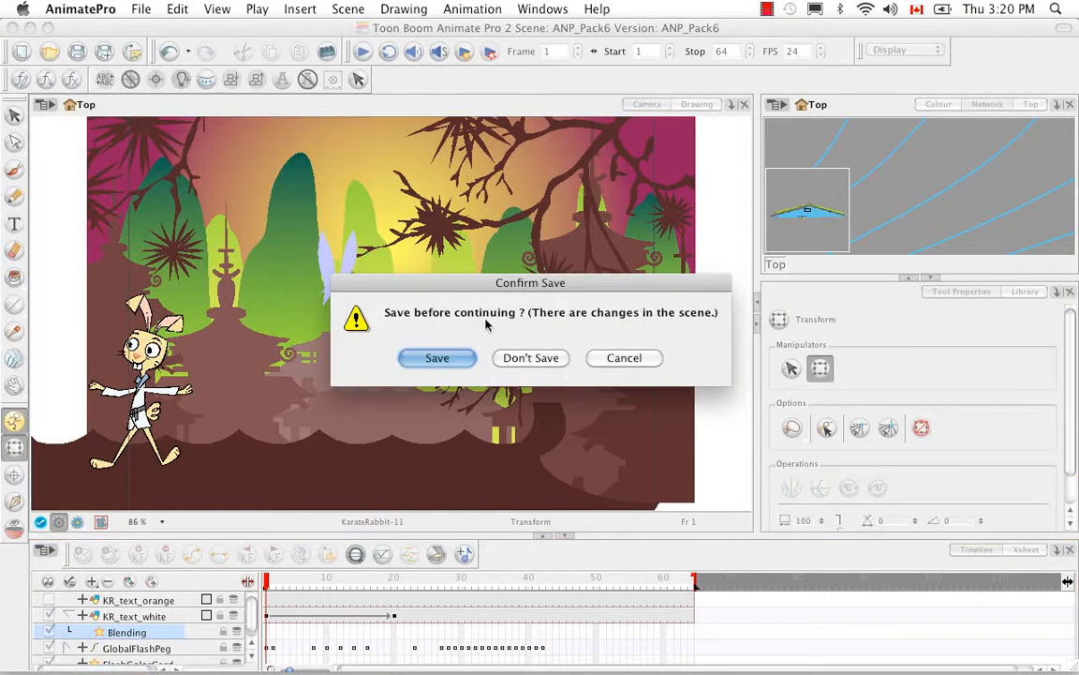
click(465, 357)
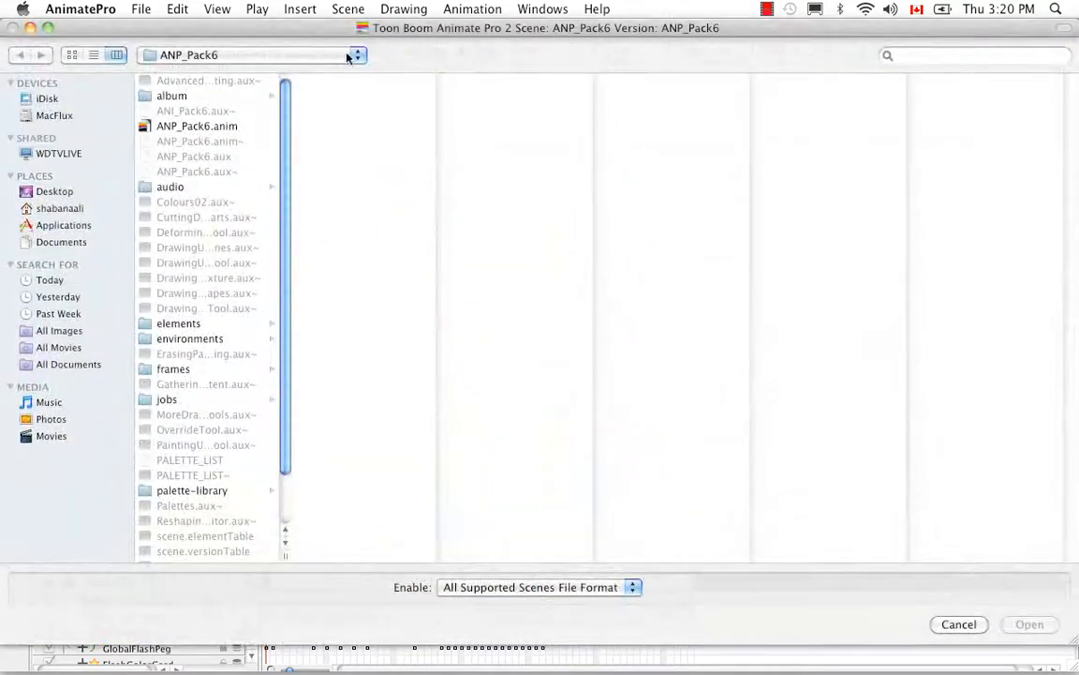
click(351, 56)
click(352, 80)
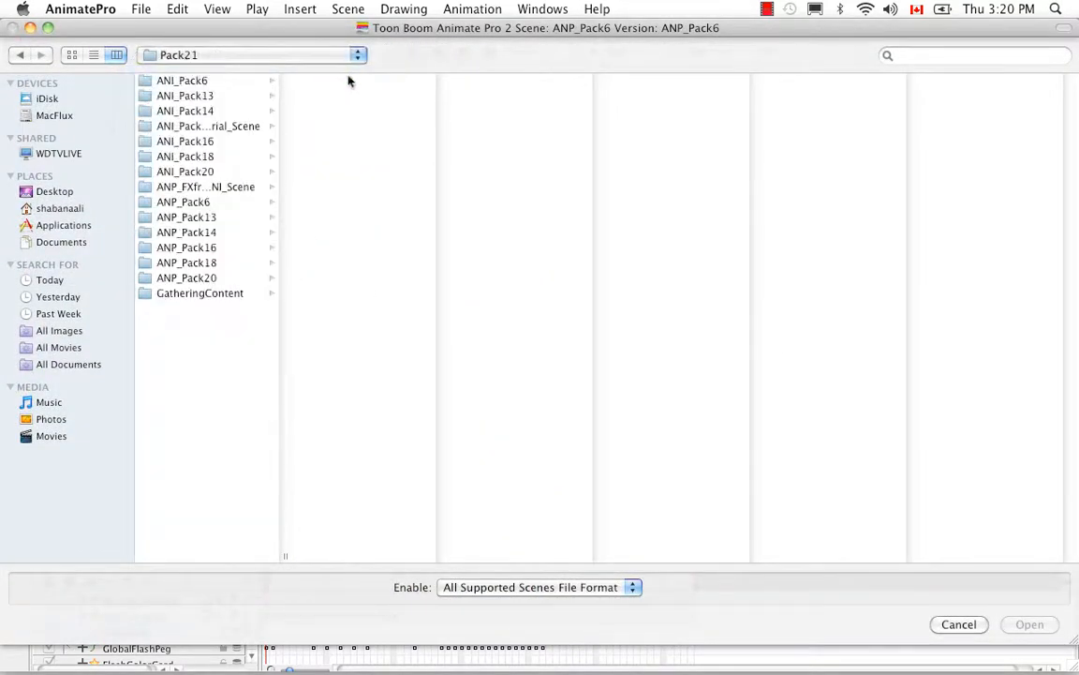
click(219, 219)
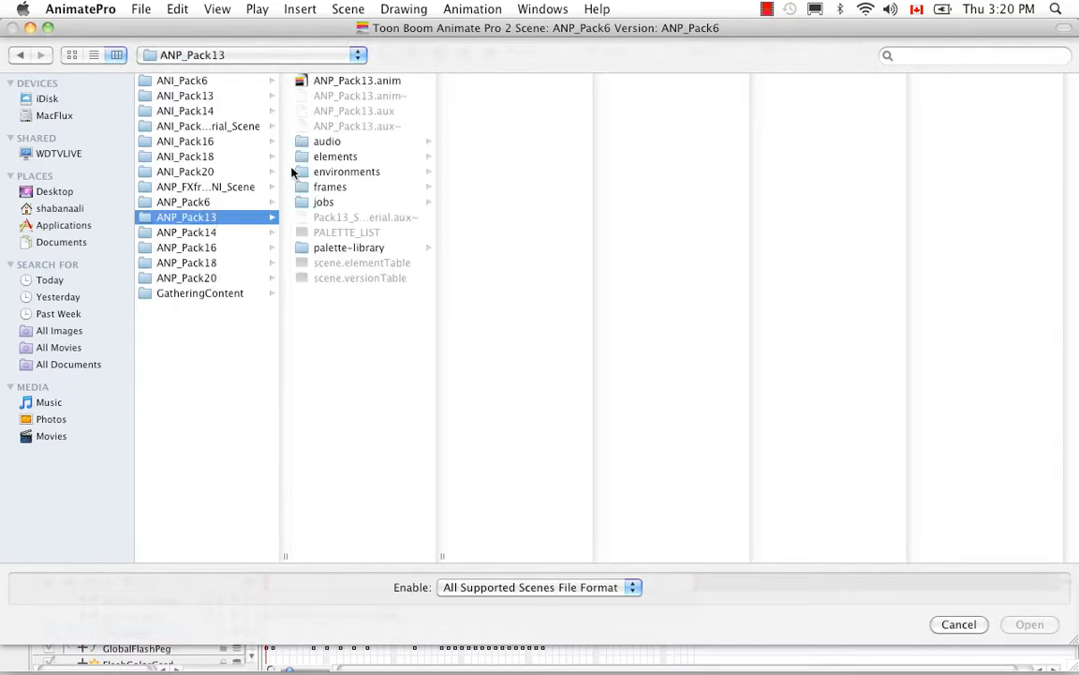
click(323, 85)
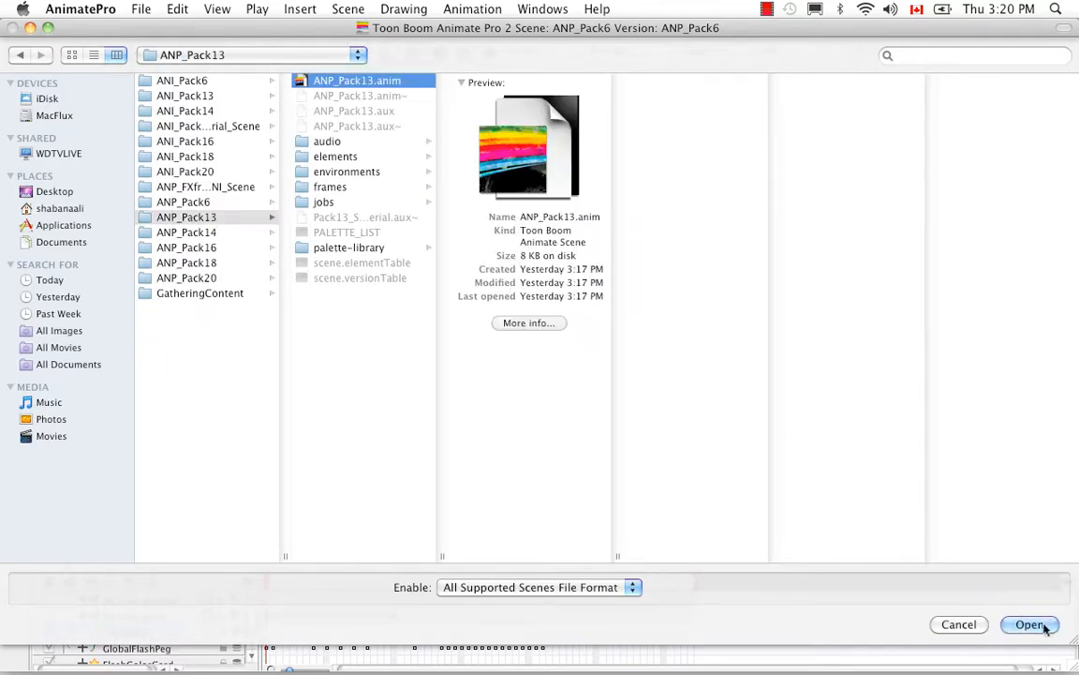
click(1030, 624)
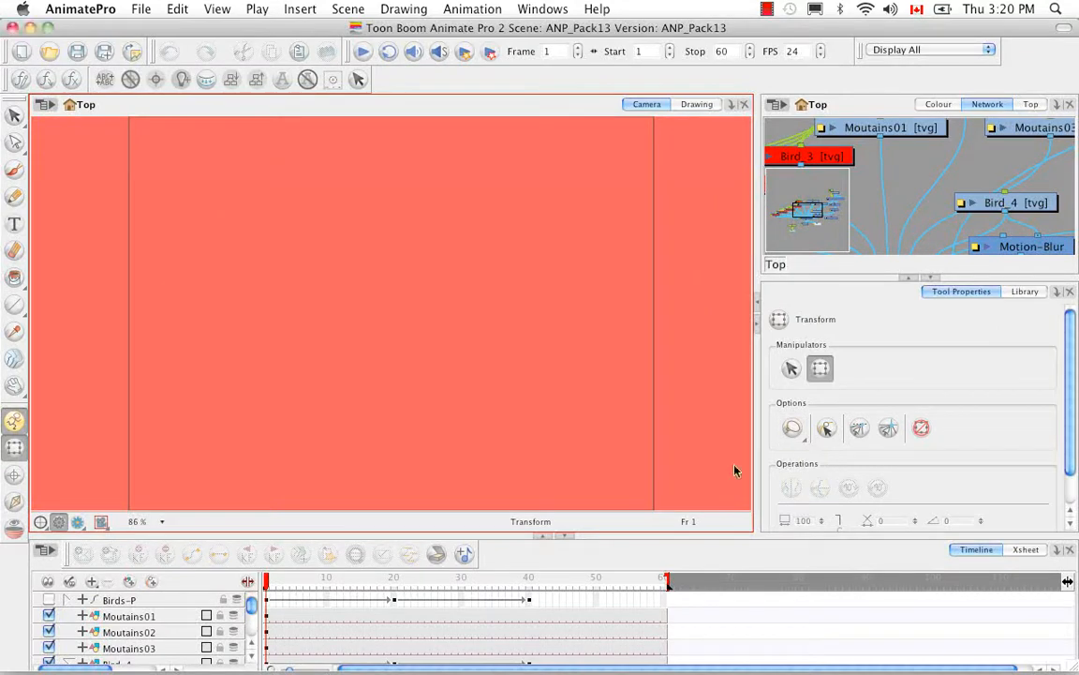
click(78, 522)
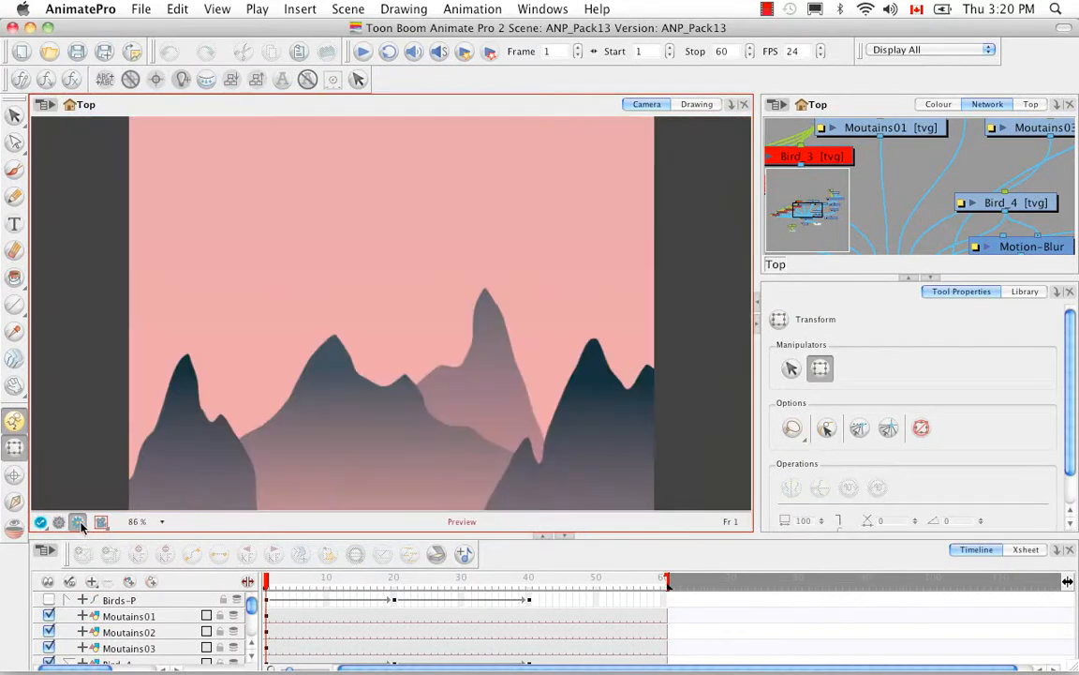
Scrub the ANP_Pack13 scene to frame 40 and open the Flash Video export settings
drag(266, 582, 531, 584)
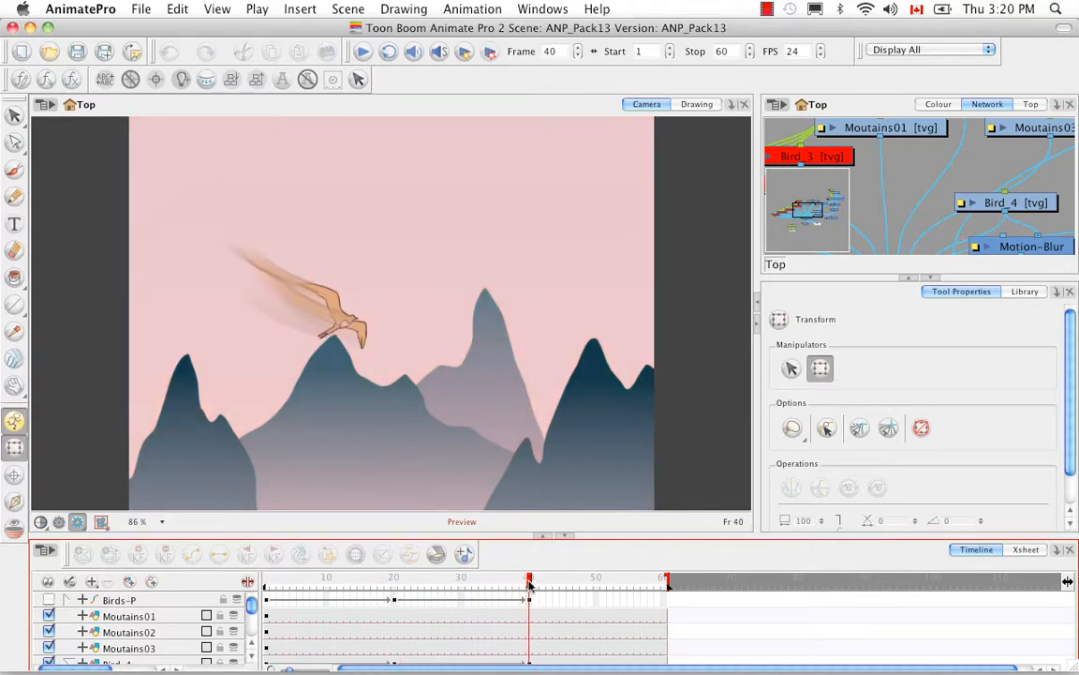
click(140, 10)
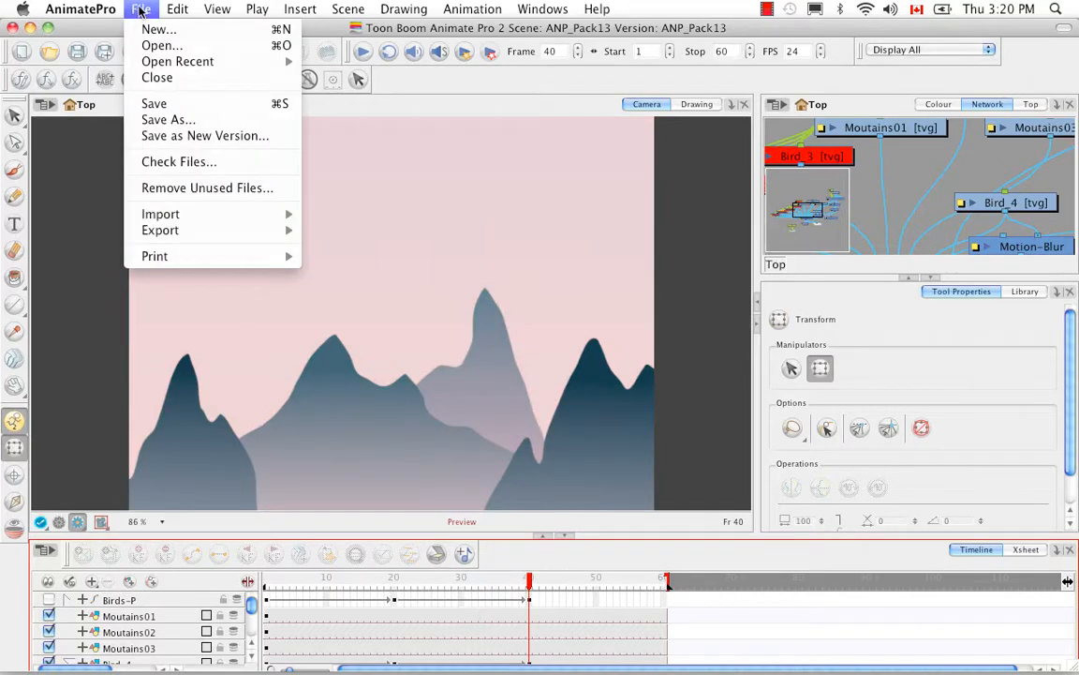
mouse_move(198, 238)
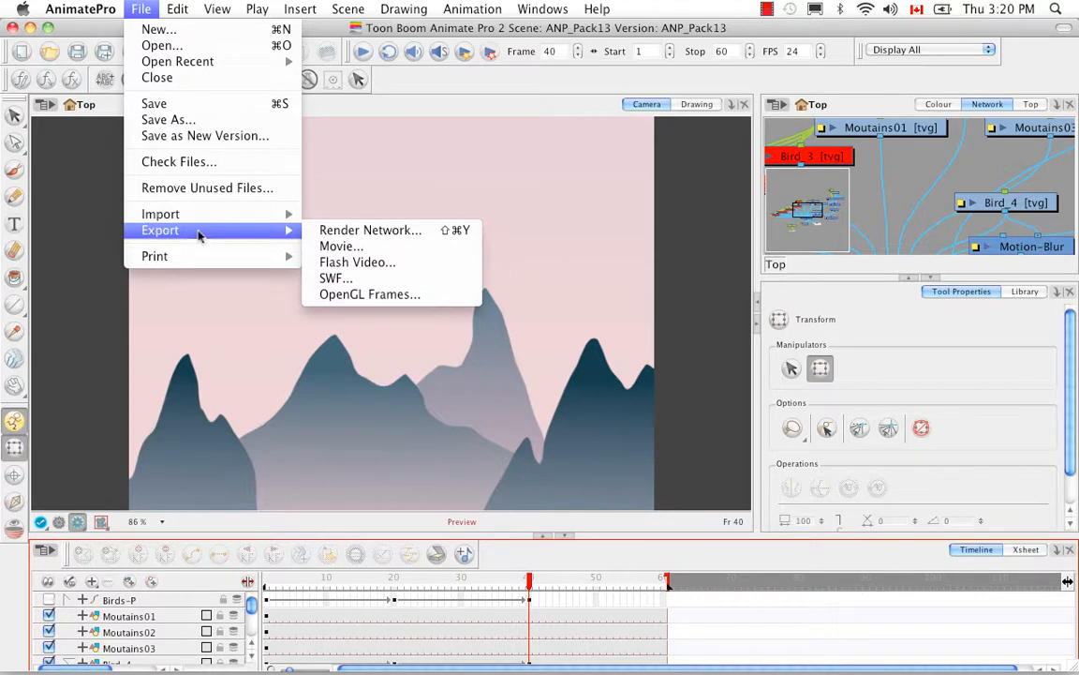
click(434, 264)
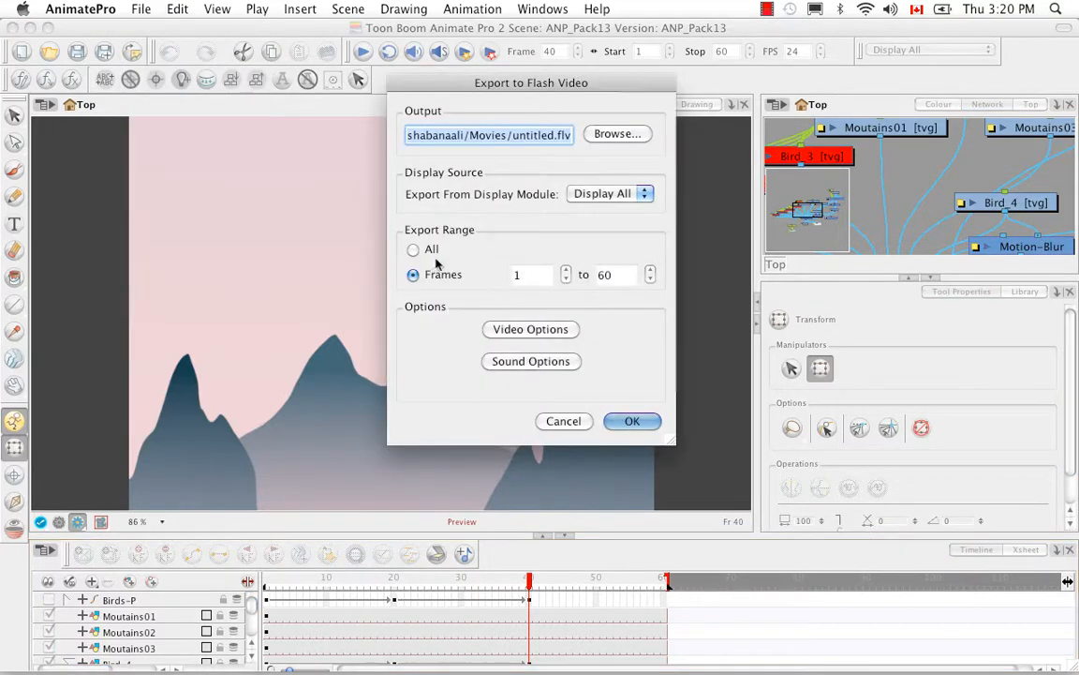
Set the Flash video output file to KR_Scene02.flv in the Pack22 folder inside ANP2 Scenes
click(640, 137)
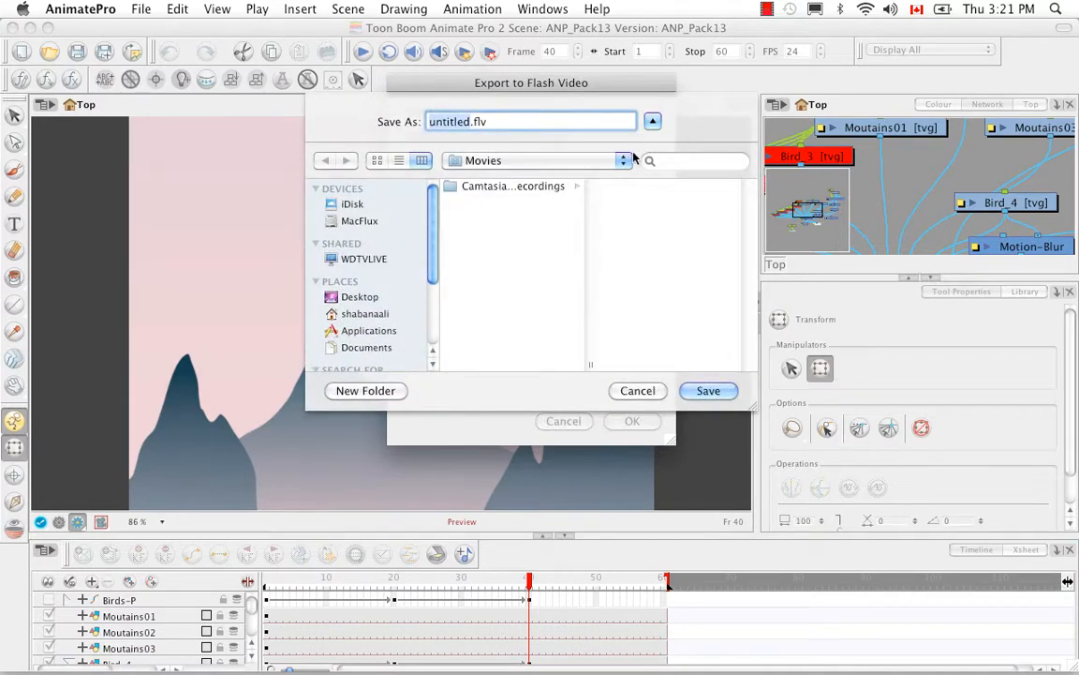
click(572, 161)
click(604, 178)
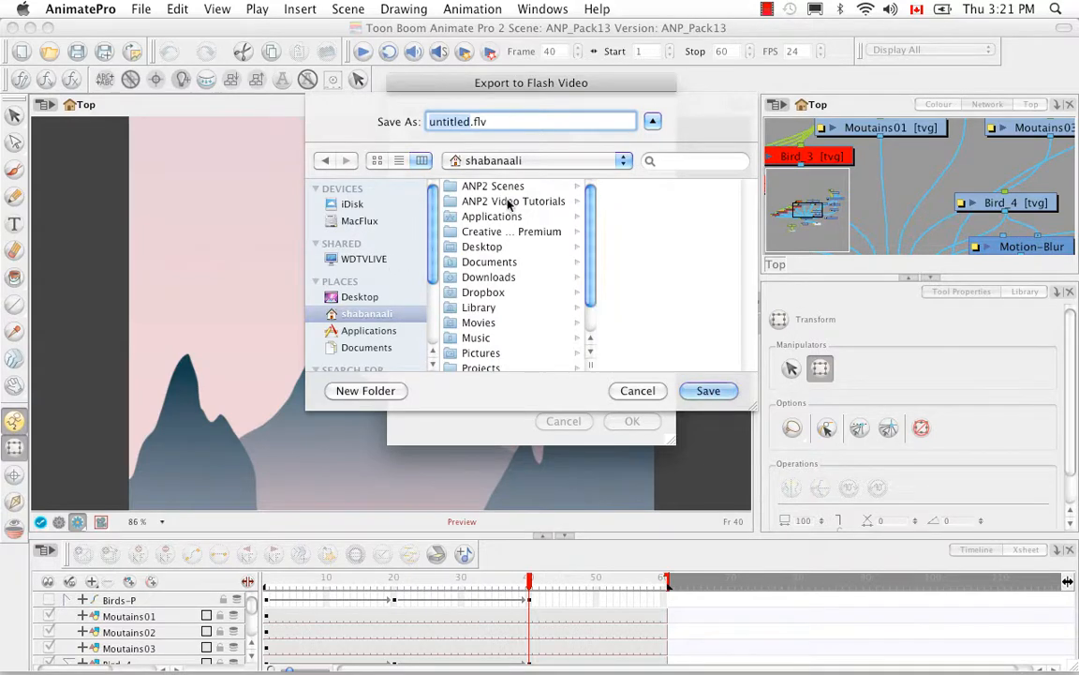
click(489, 186)
click(647, 292)
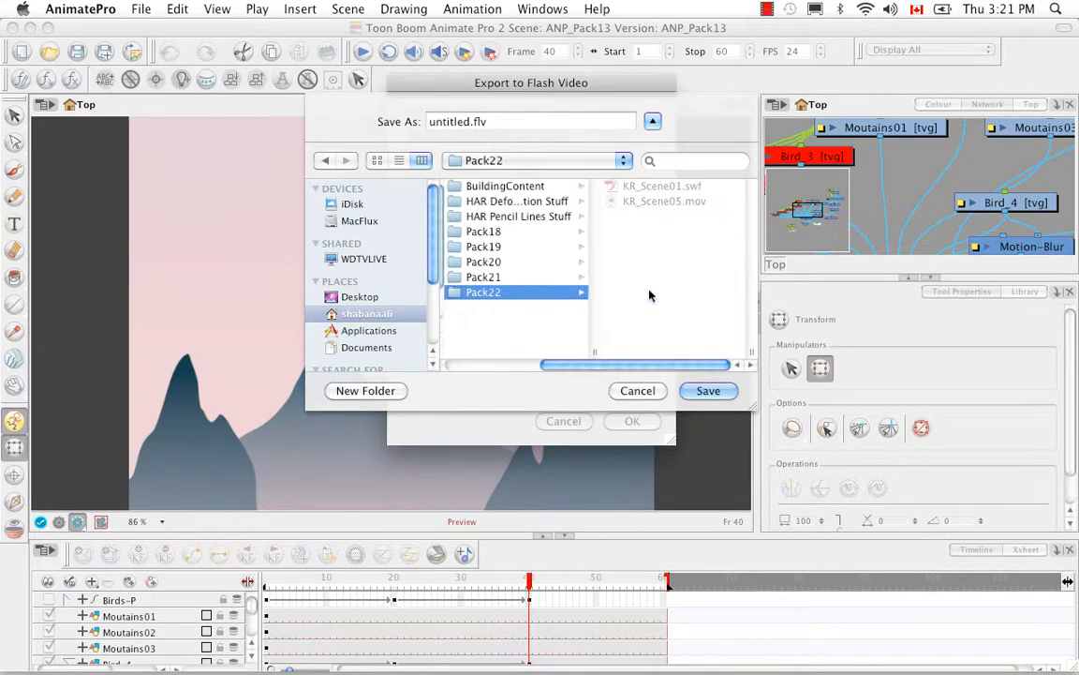
double_click(423, 115)
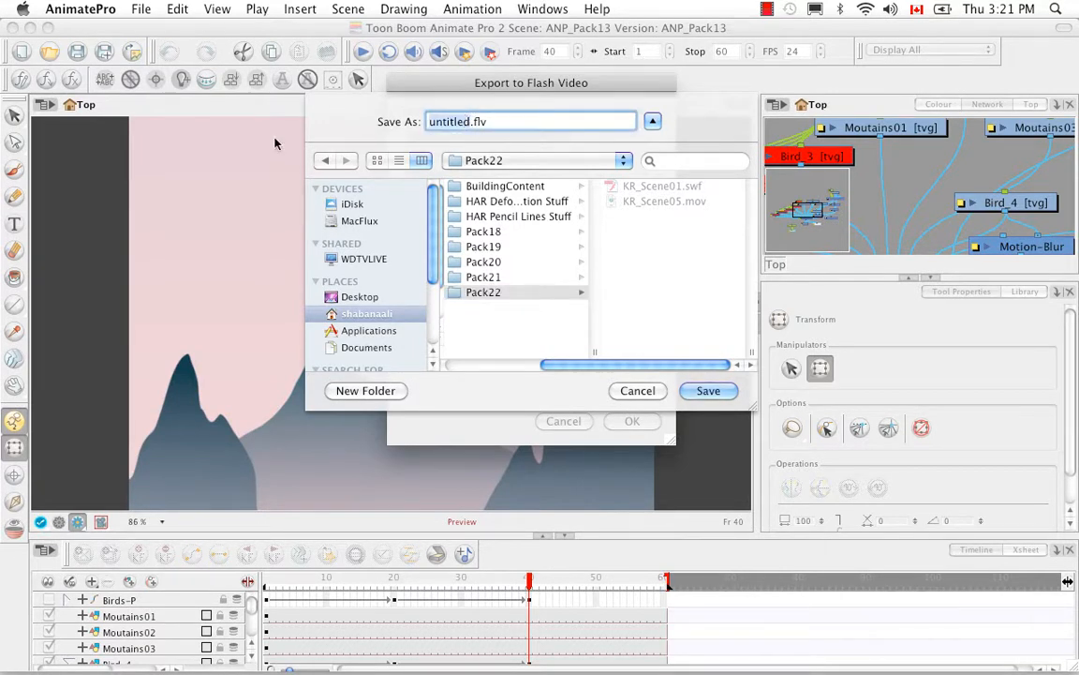
key(BackSpace)
text(KR_Scene02)
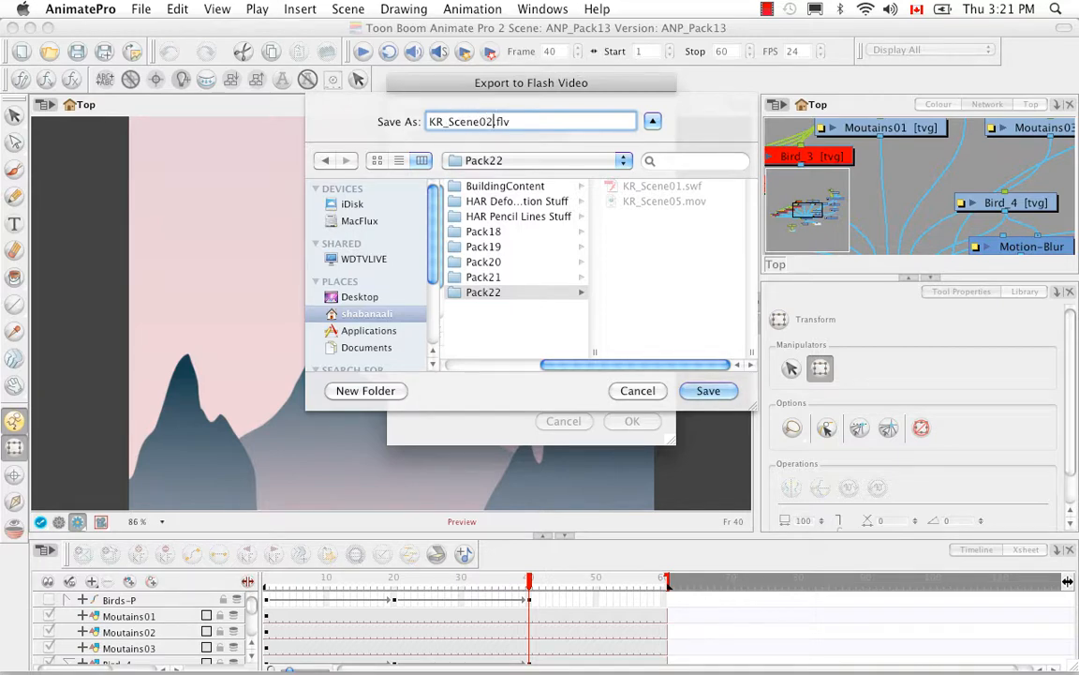
click(707, 390)
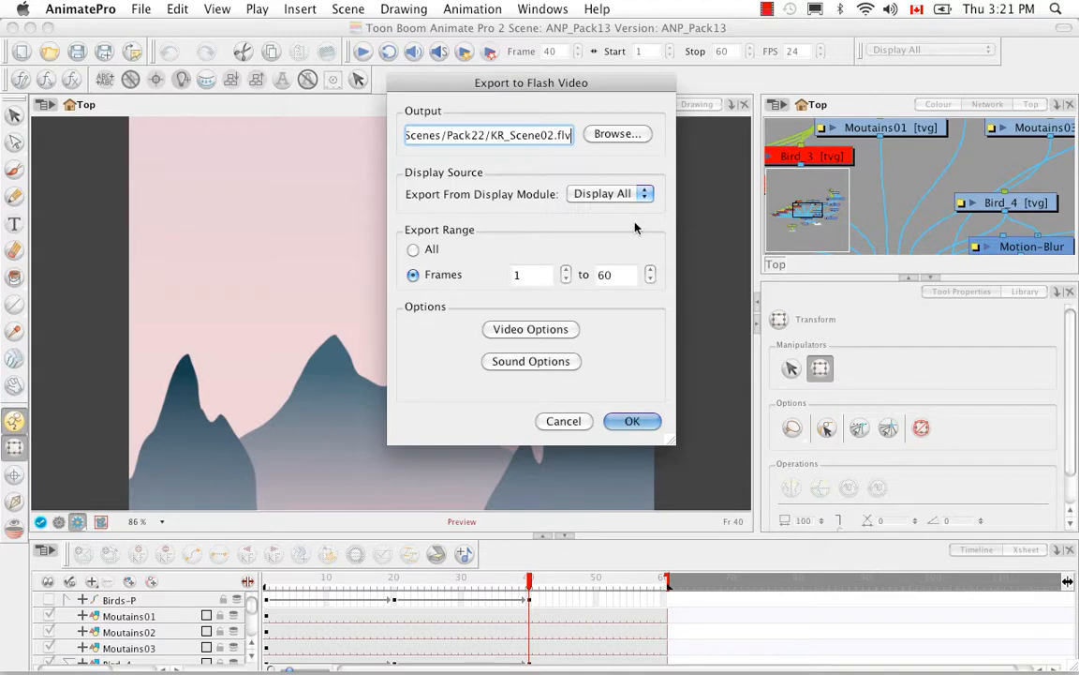
Keep Display All as the source with an export range of All, and accept the existing video options
click(646, 197)
click(664, 187)
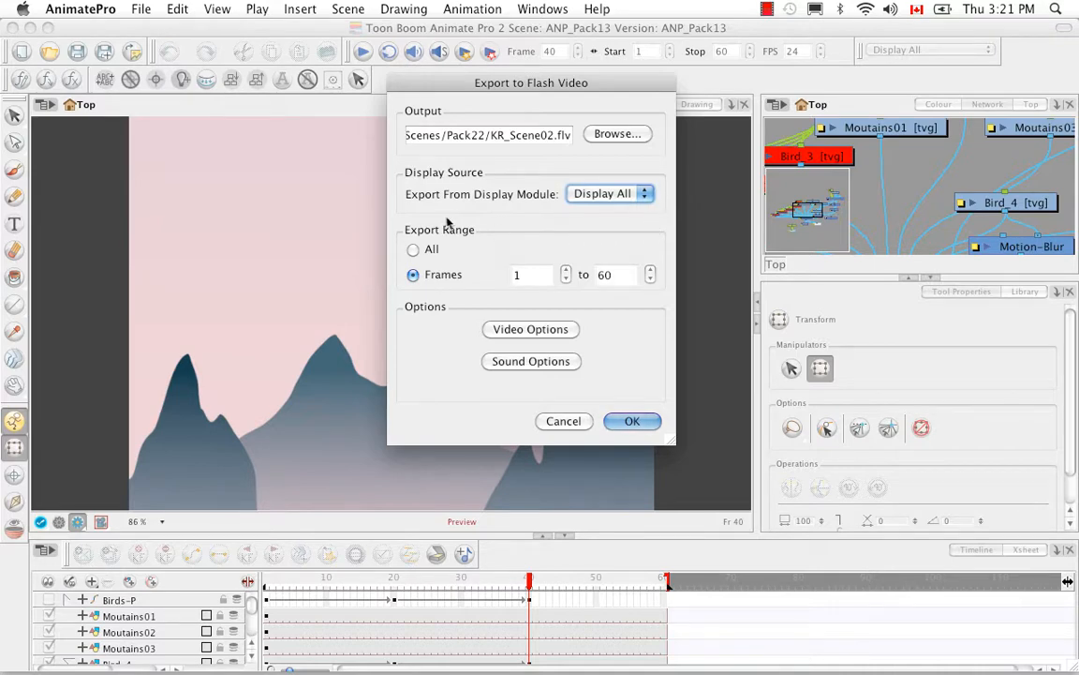
click(413, 250)
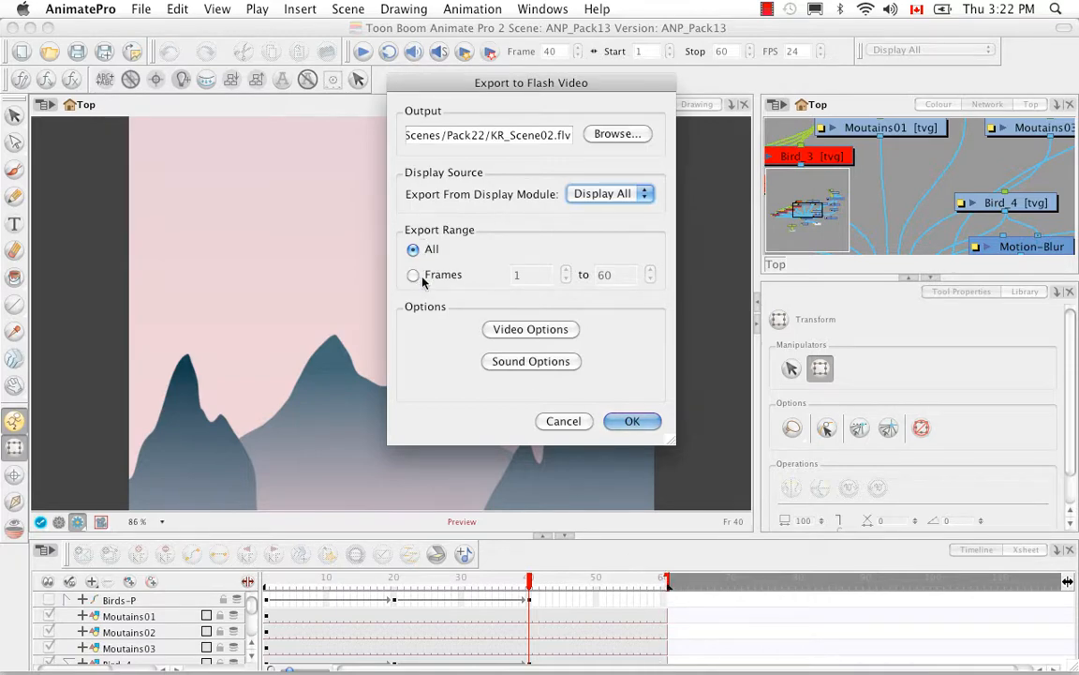
click(530, 331)
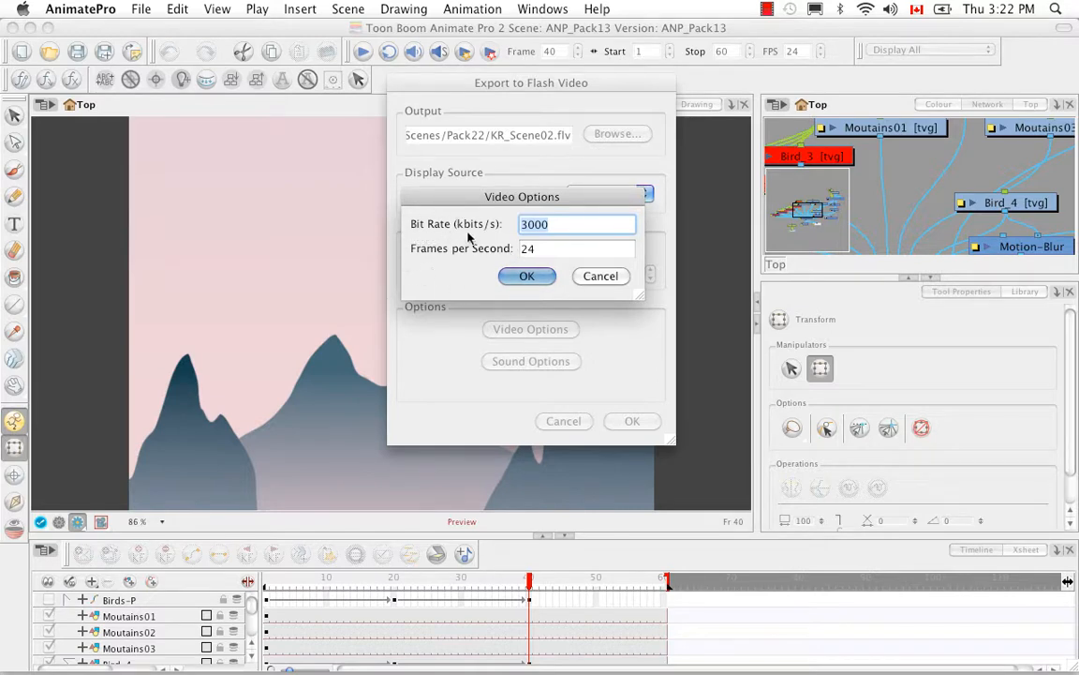
click(535, 278)
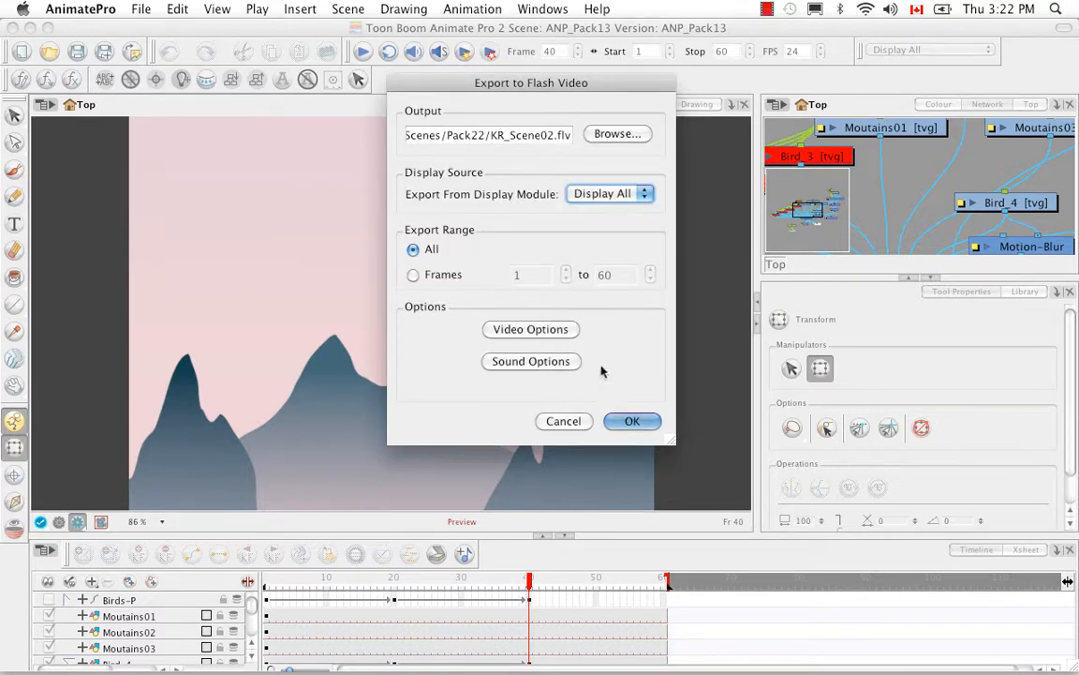
Set the sound options to stereo at a 44.100 kHz sample rate and export the Flash video
click(540, 365)
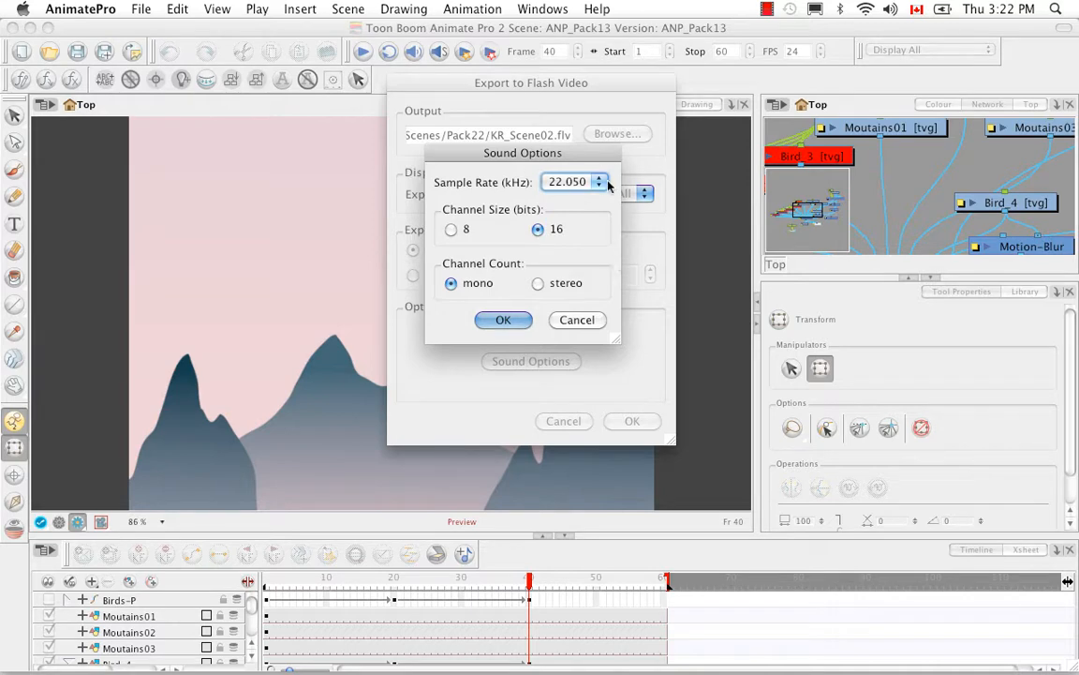
click(538, 283)
click(601, 186)
click(600, 194)
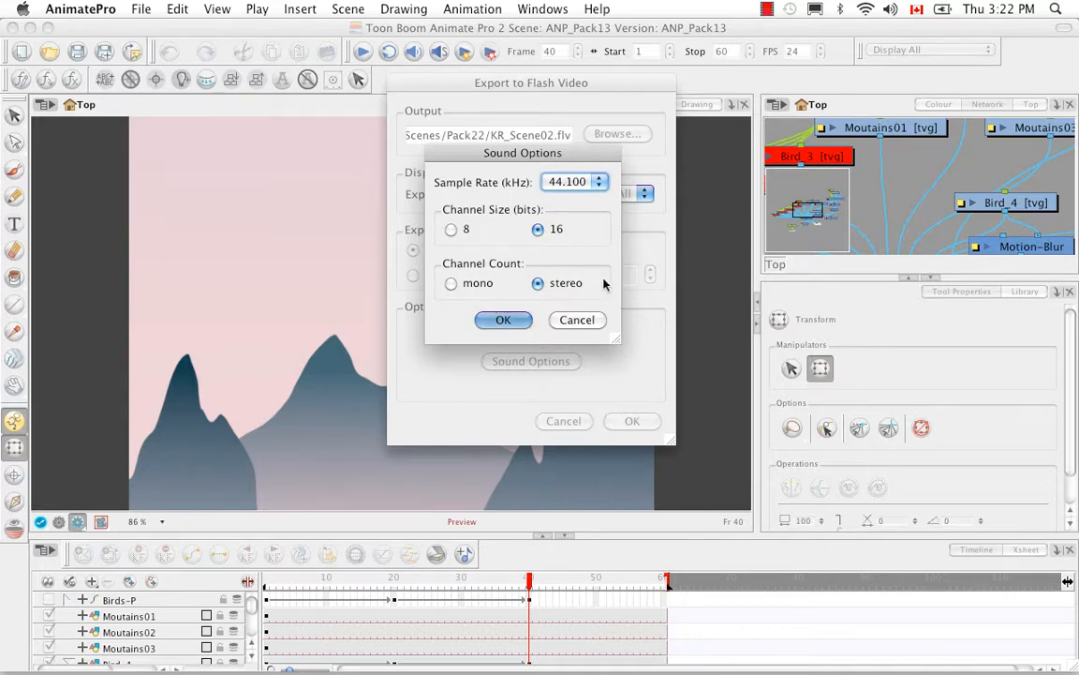
click(492, 321)
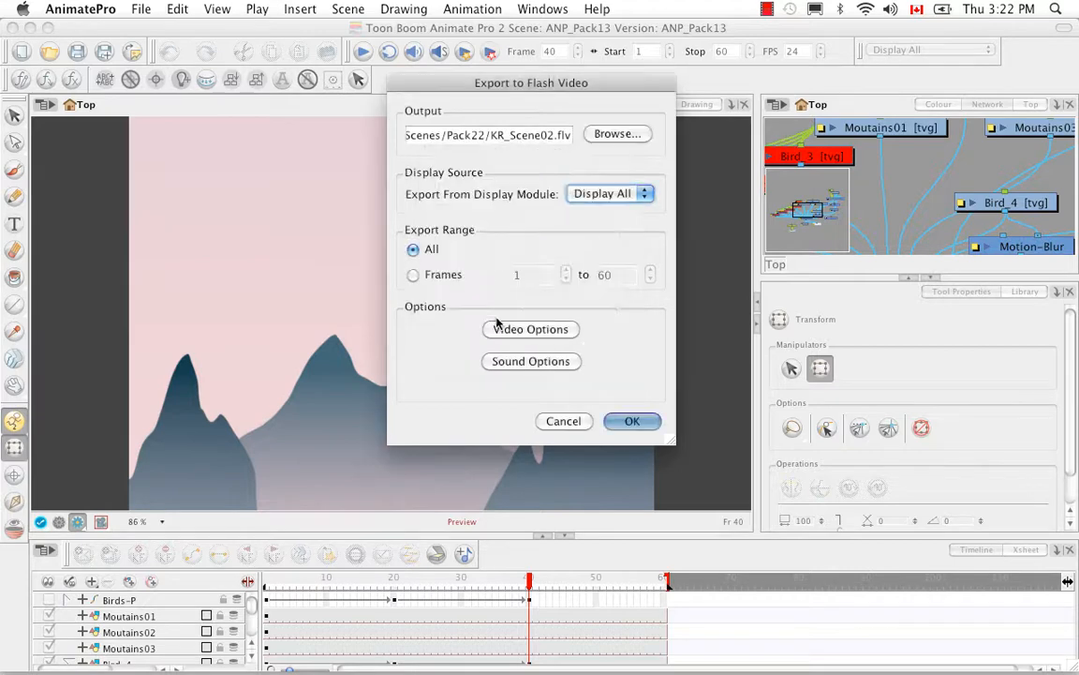
click(634, 422)
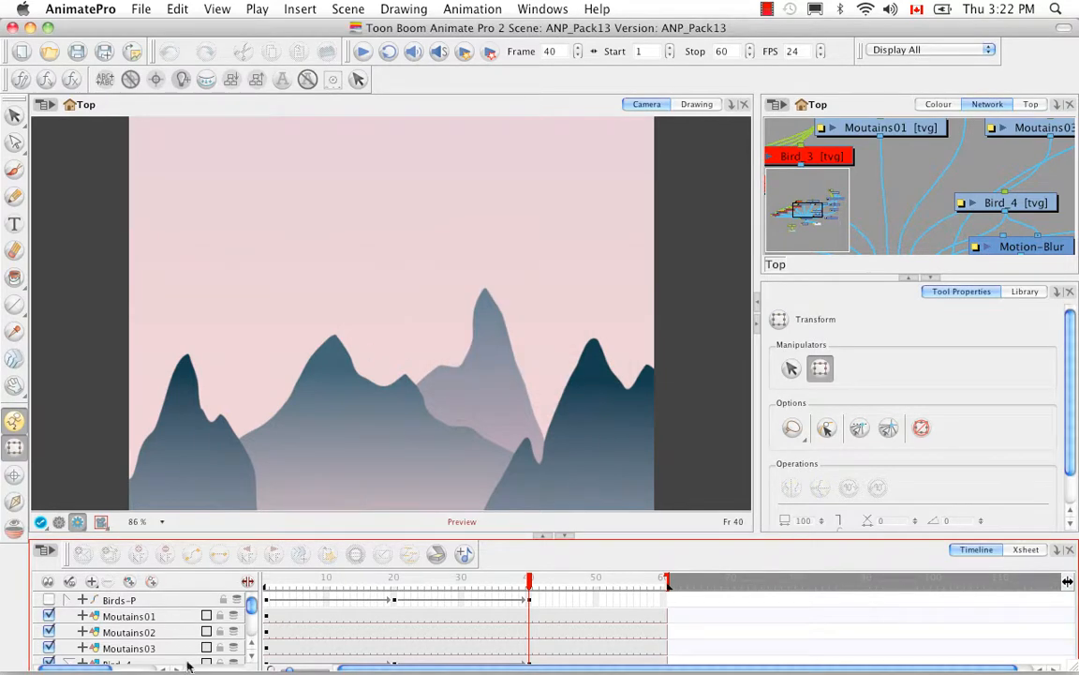
Switch to Finder, open KR_Scene02.flv from the Pack22 folder in Adobe Media Player, and play it
mouse_move(202, 647)
click(85, 623)
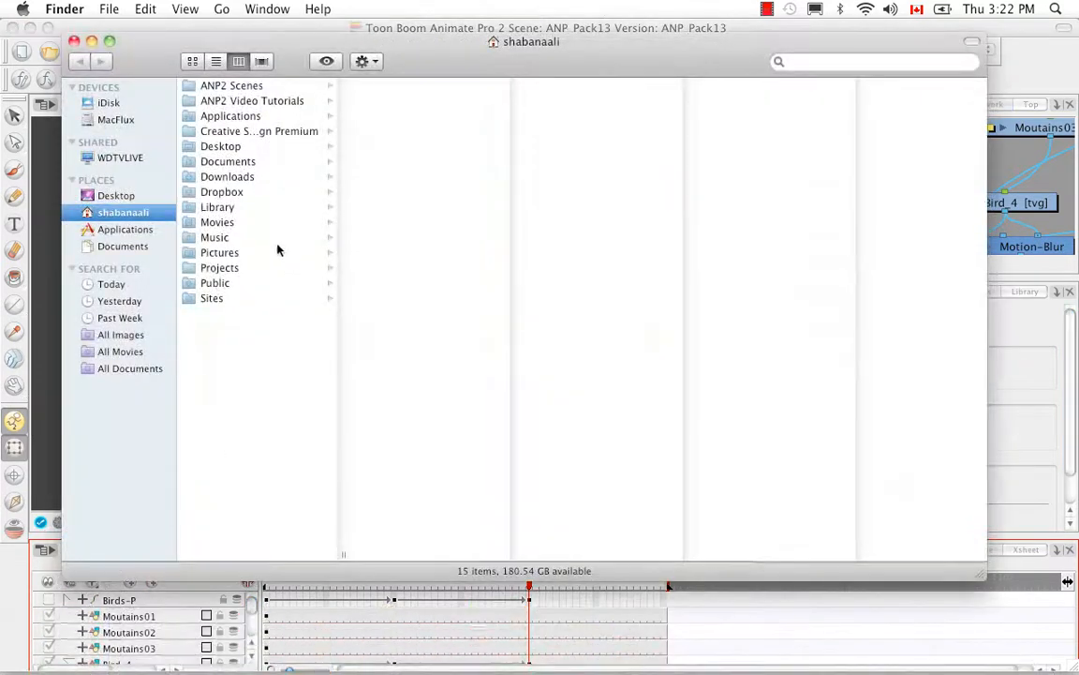
click(246, 89)
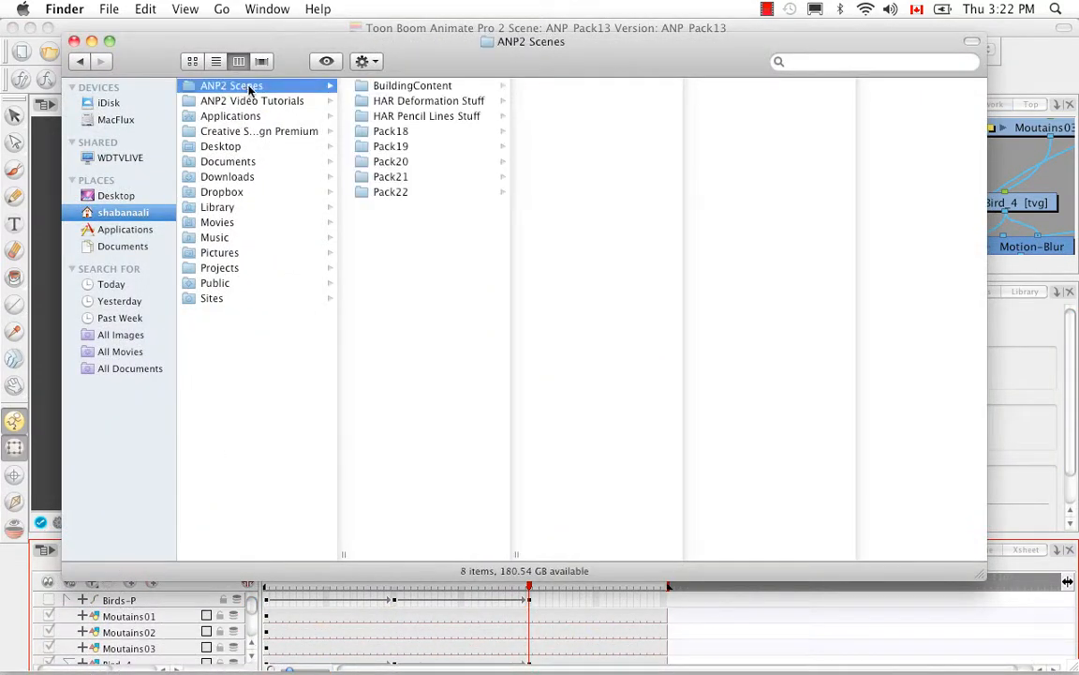
click(395, 193)
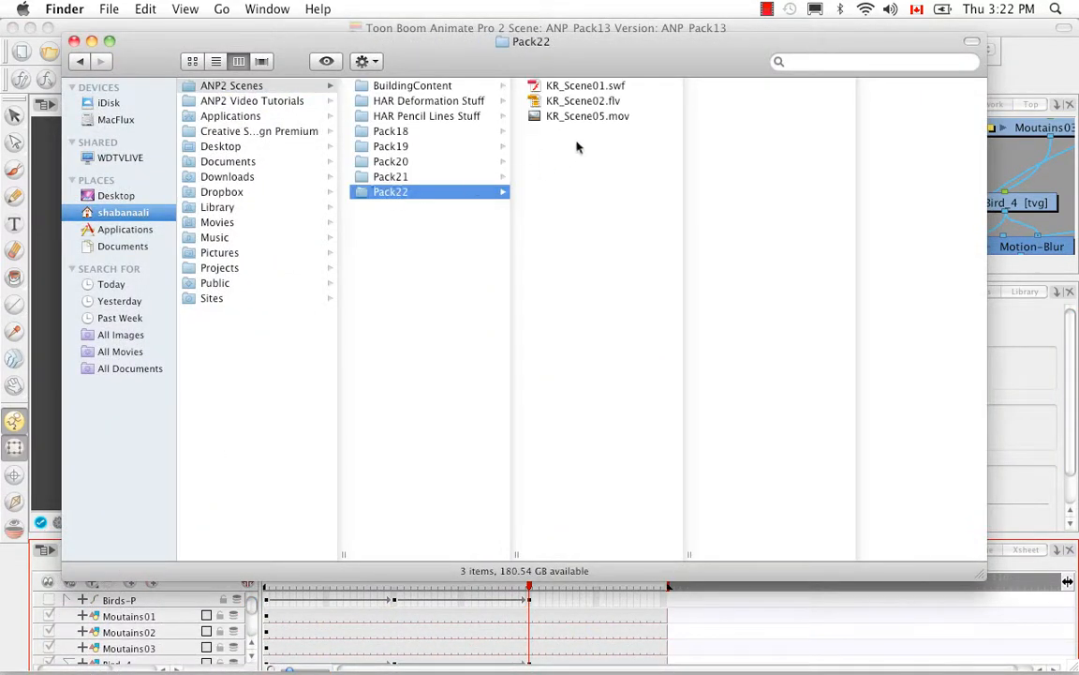
click(592, 103)
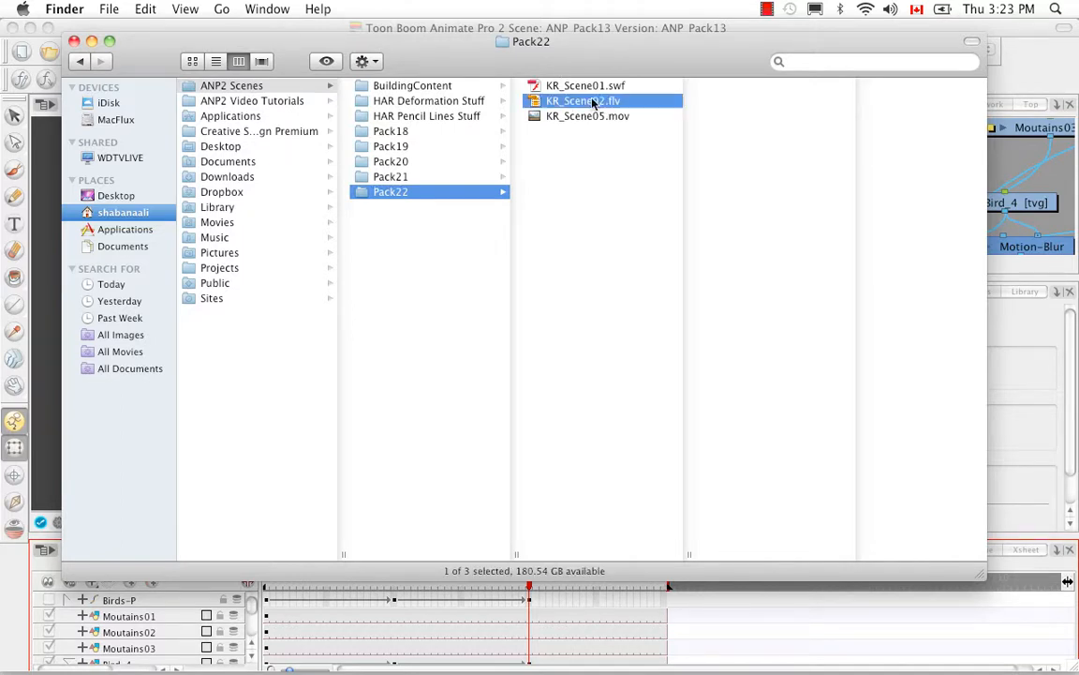
right_click(590, 106)
mouse_move(609, 129)
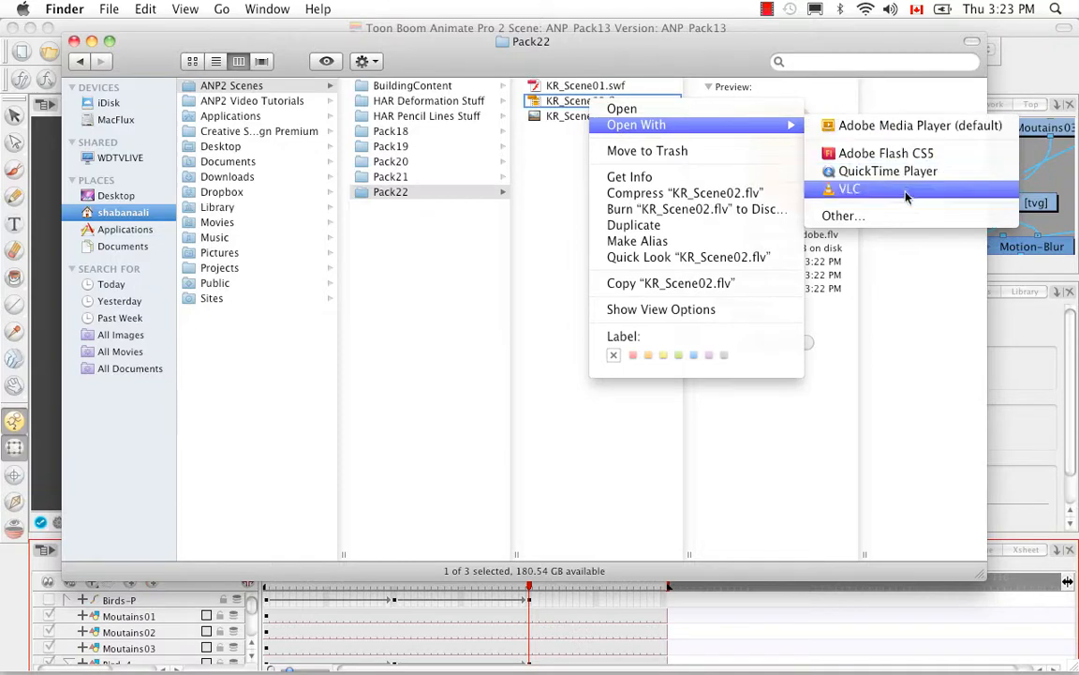
click(923, 125)
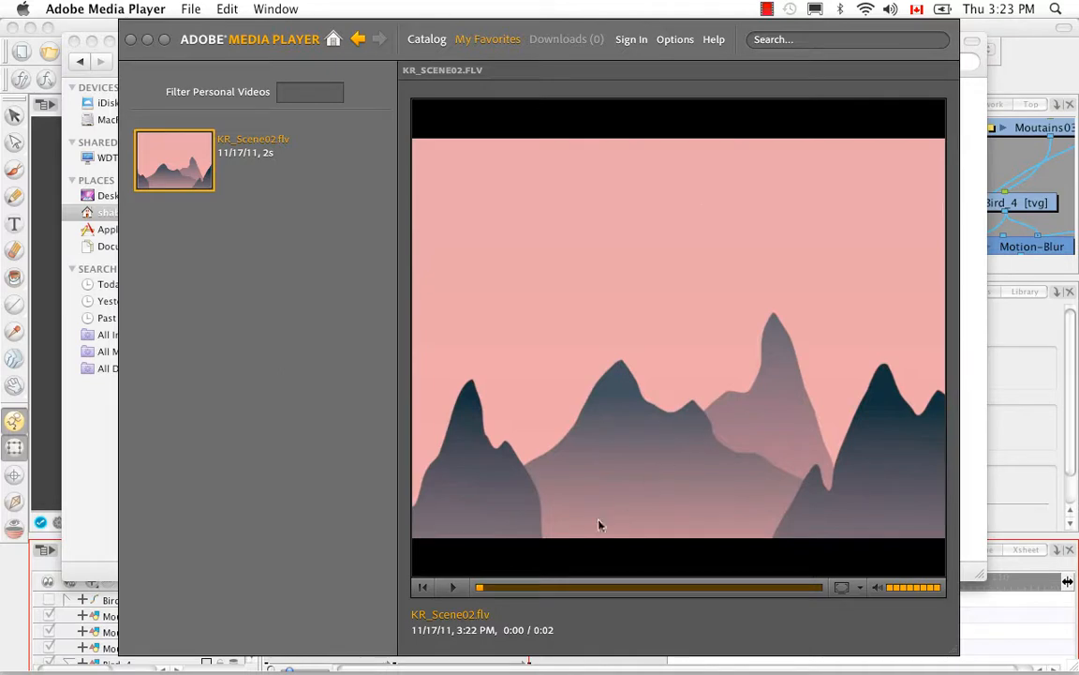
click(453, 586)
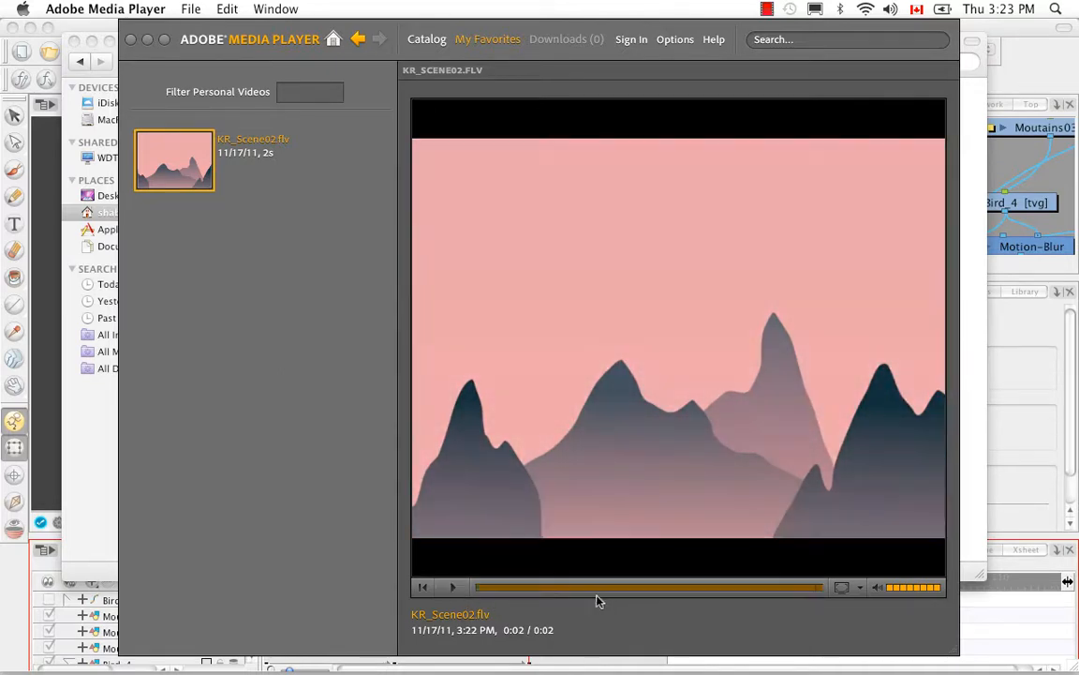
Close the Adobe Media Player and Finder windows, and return to Animate Pro
click(131, 40)
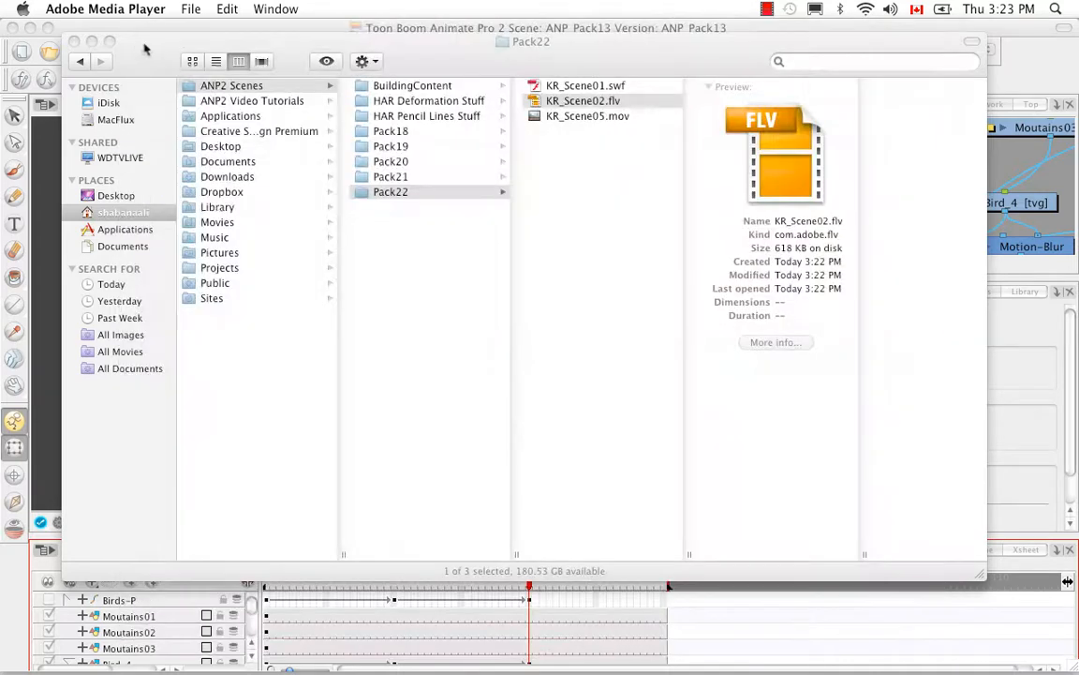
click(77, 45)
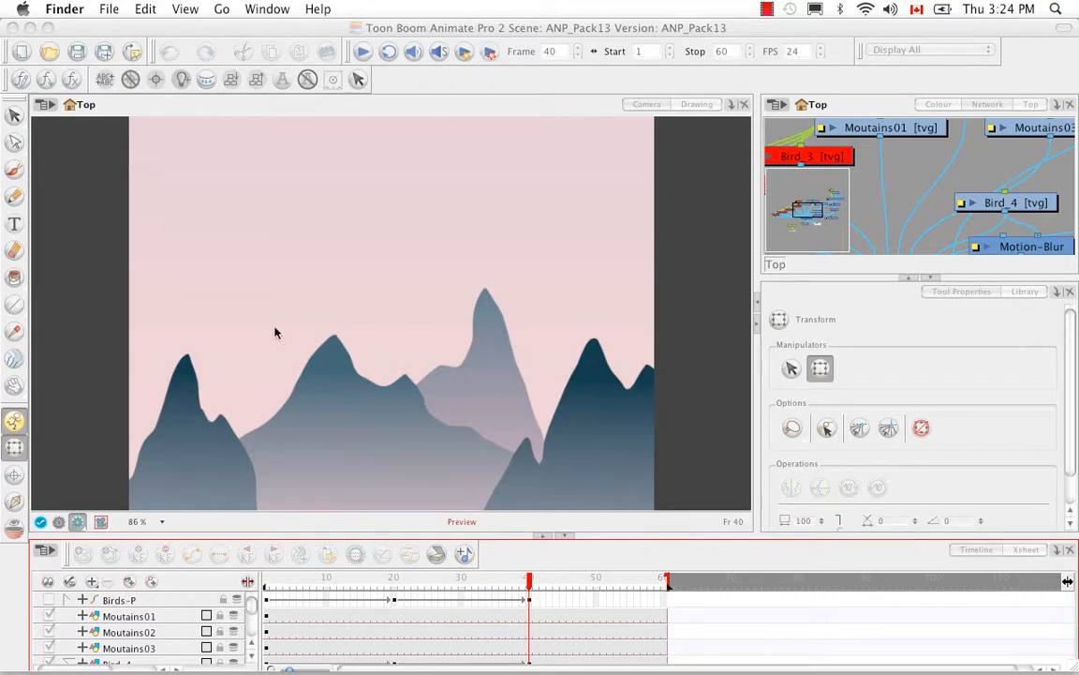
click(82, 41)
Open the scene ANP_Pack20.anim from the ANP_Pack20 folder inside Pack21
click(54, 50)
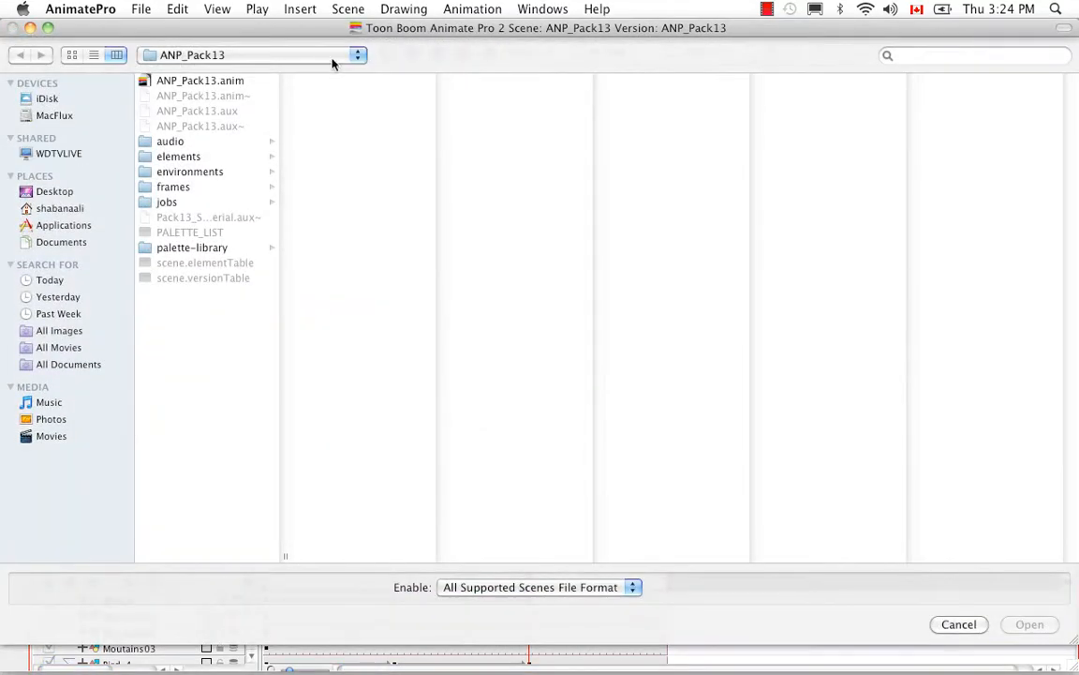
click(335, 58)
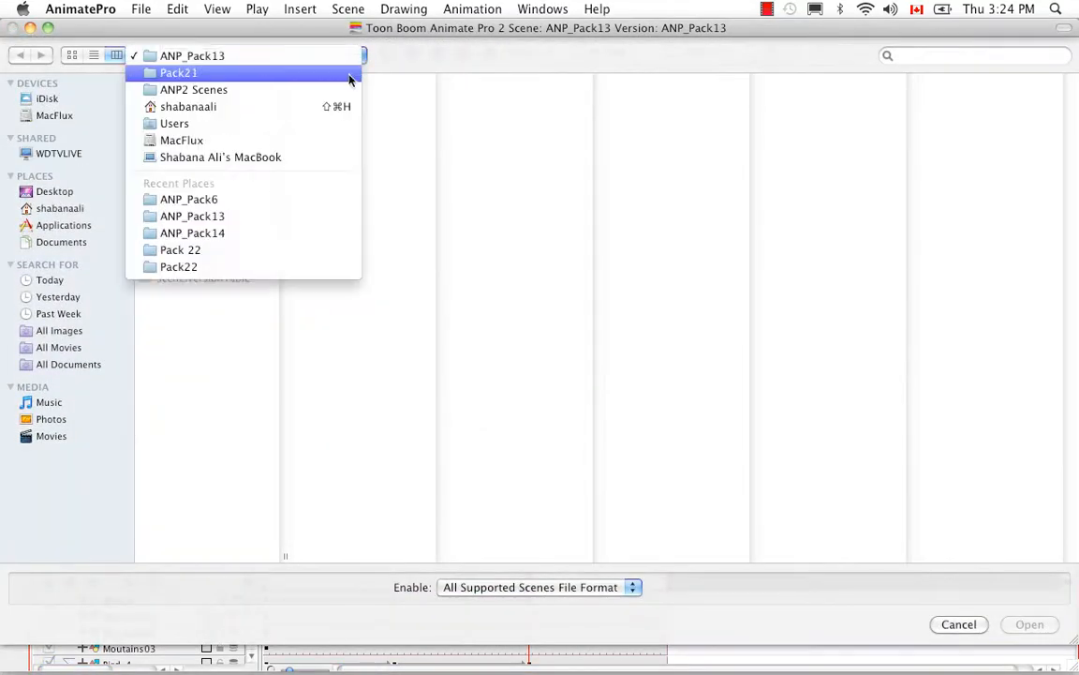
click(349, 79)
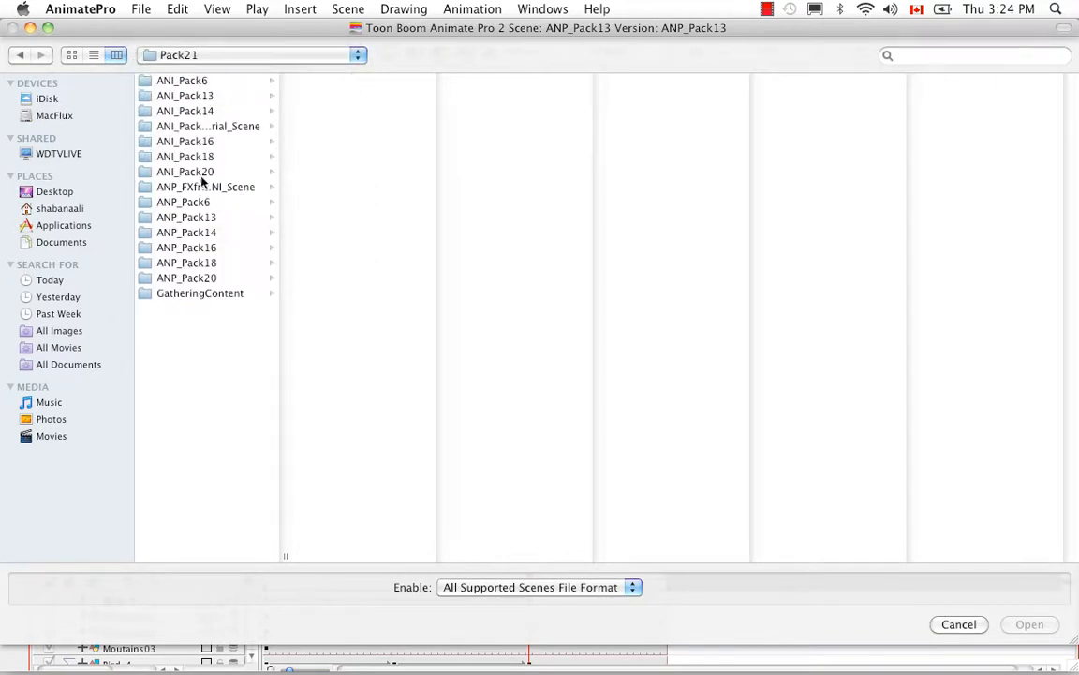
click(206, 278)
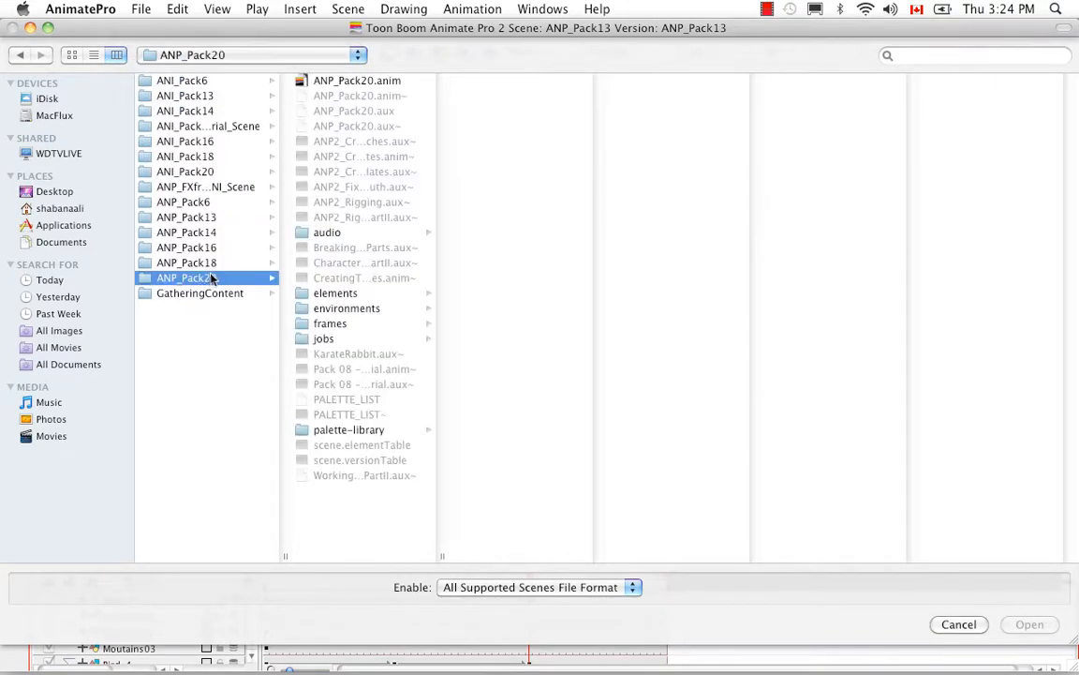
click(302, 82)
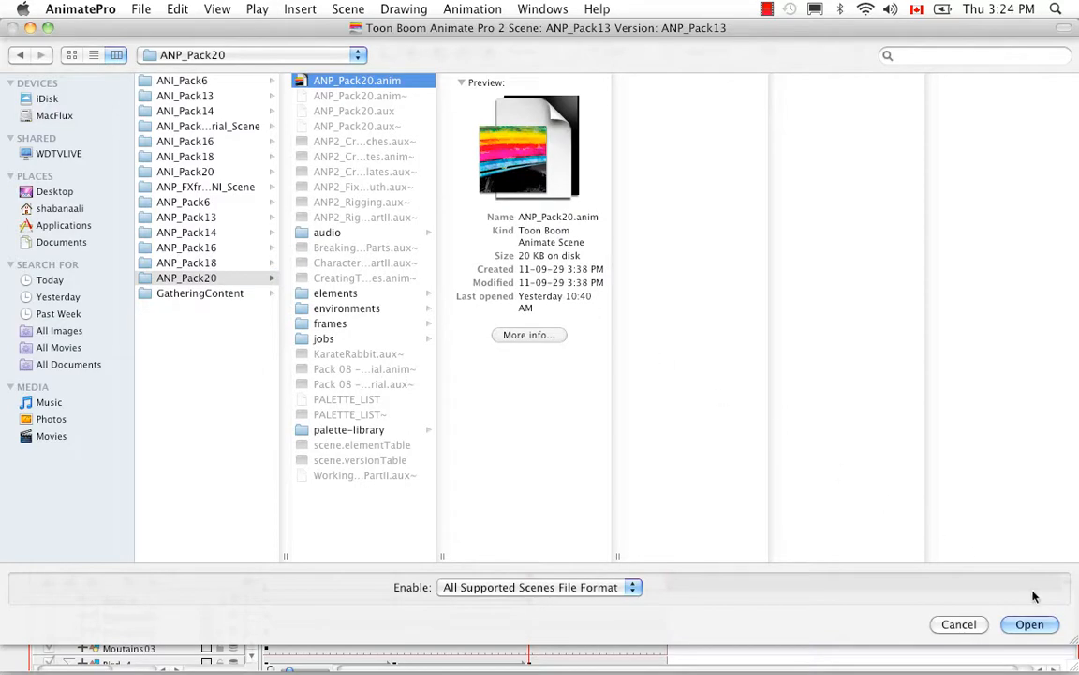
click(1031, 625)
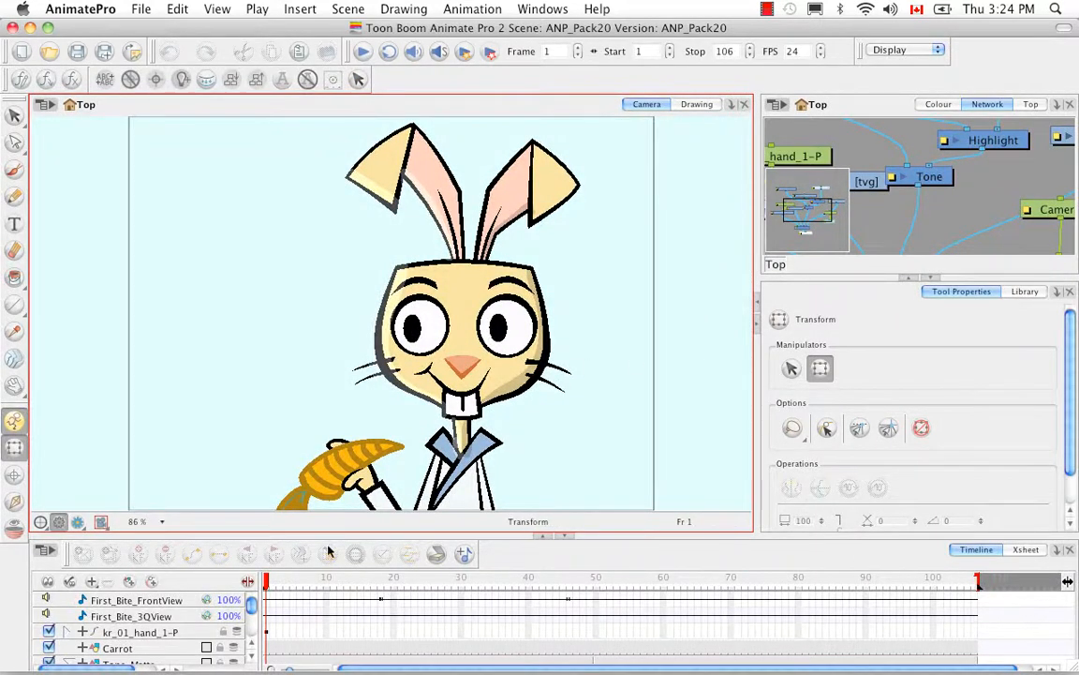
Go to frame 62 and preview it in Render View, returning to the OpenGL view to compare
click(279, 583)
drag(280, 585, 676, 598)
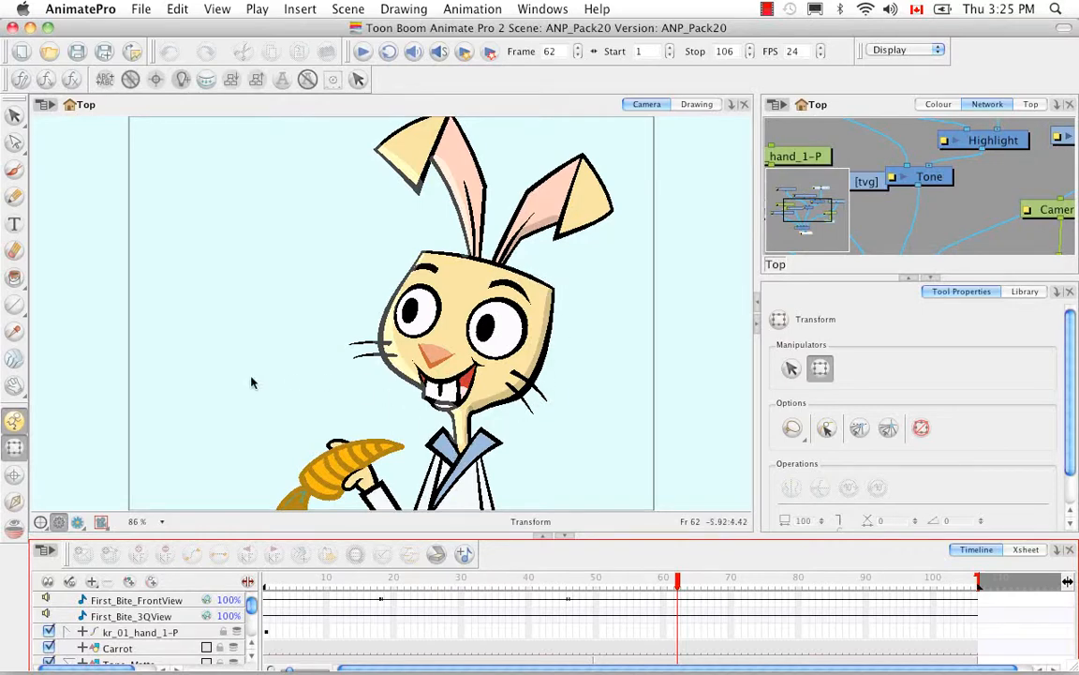
click(78, 522)
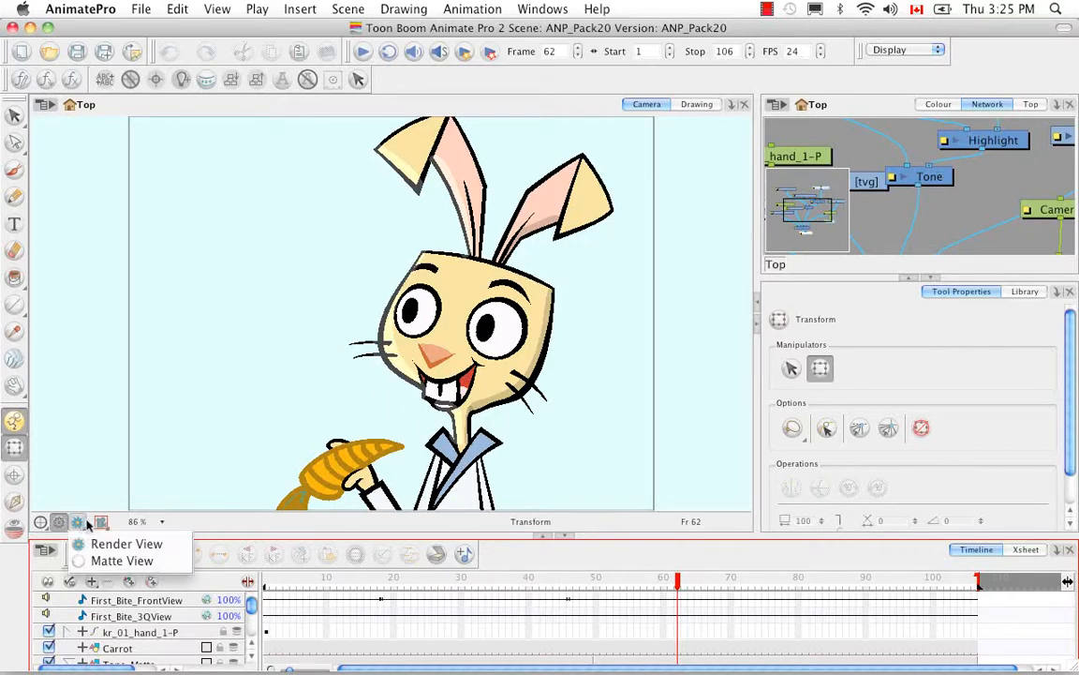
click(98, 544)
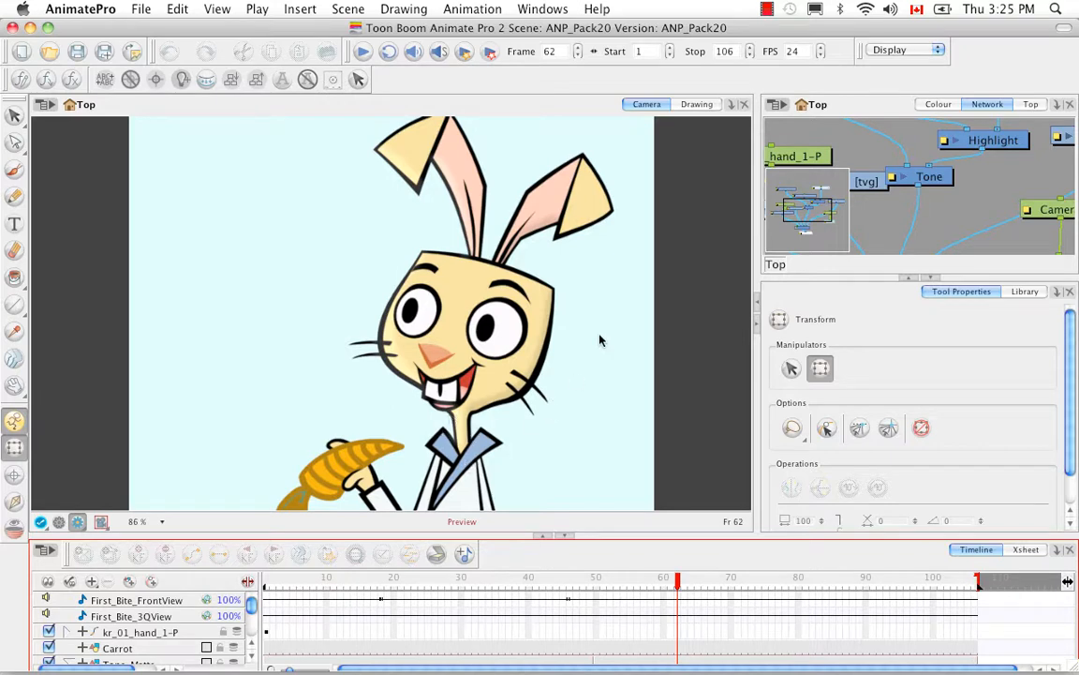
click(58, 521)
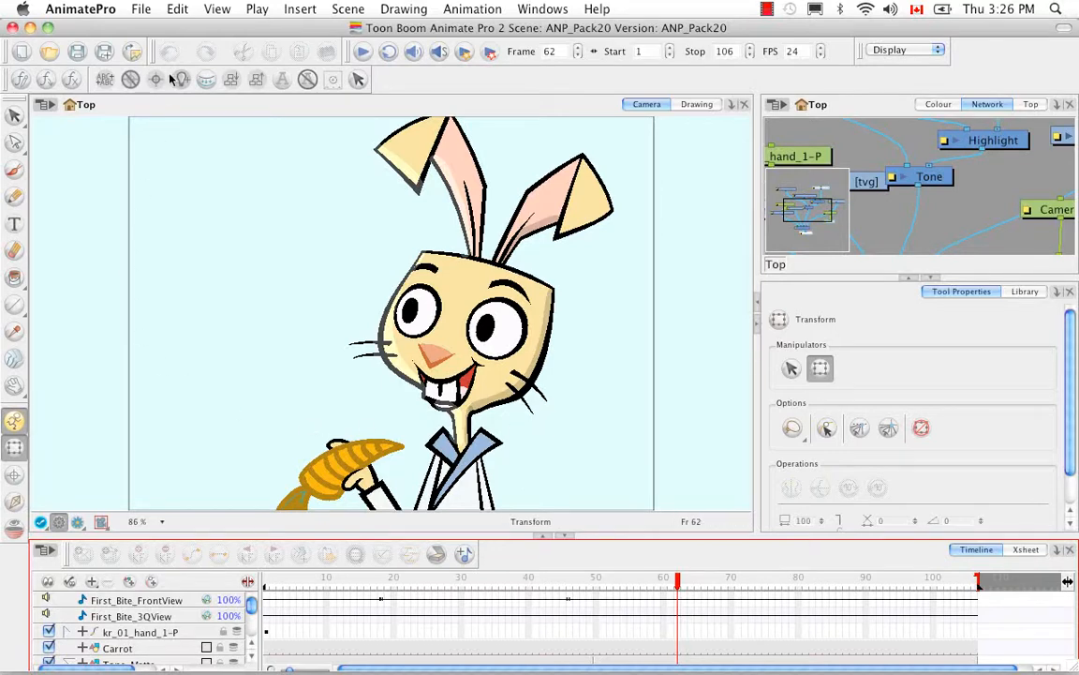
Start an OpenGL Frames export of the scene and select the Movie format
click(140, 9)
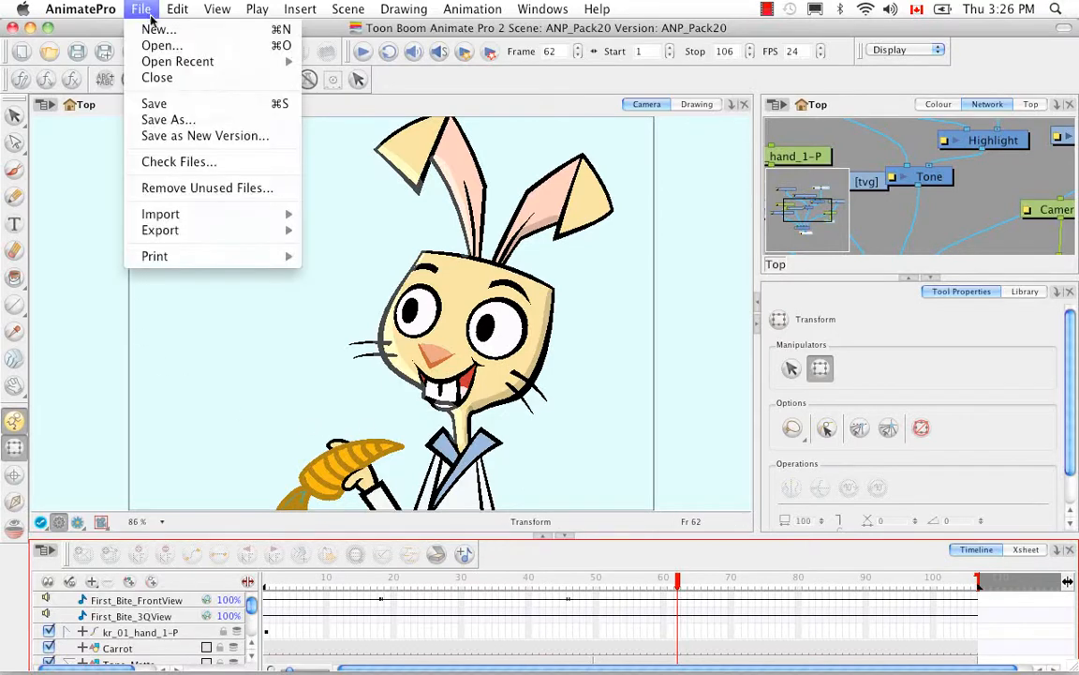
mouse_move(193, 230)
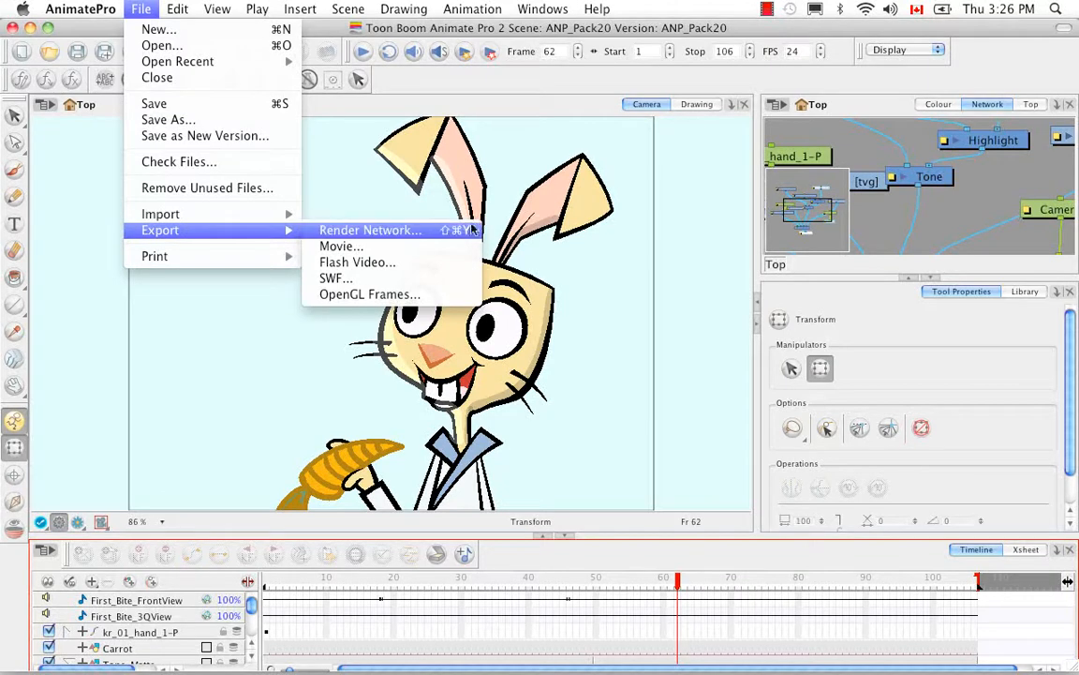
click(461, 298)
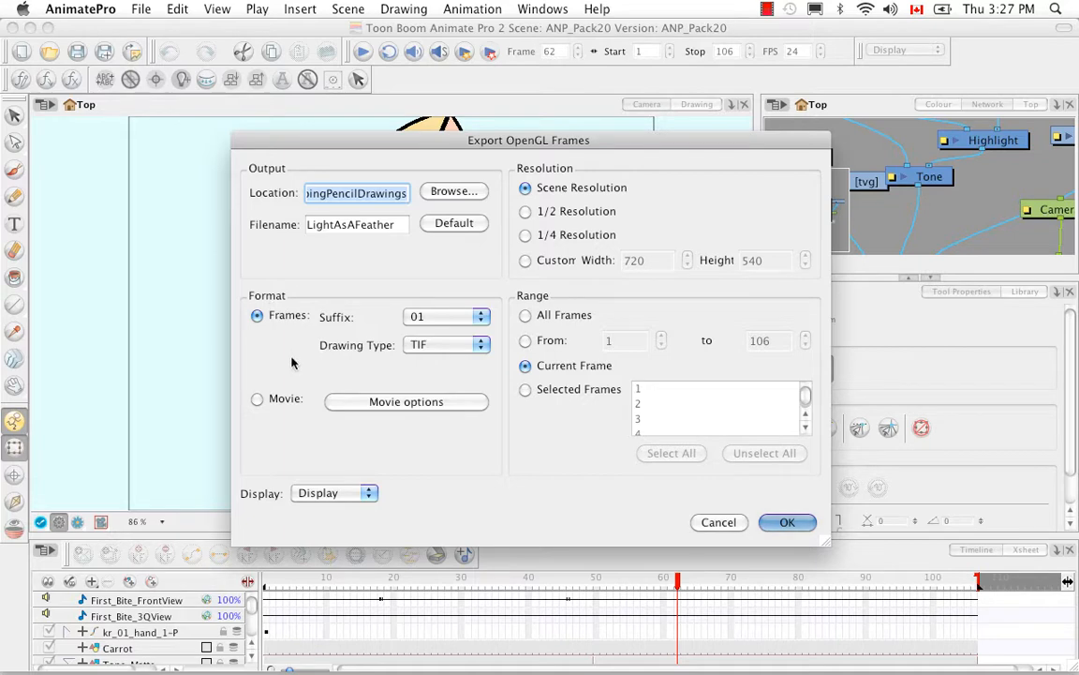
click(257, 399)
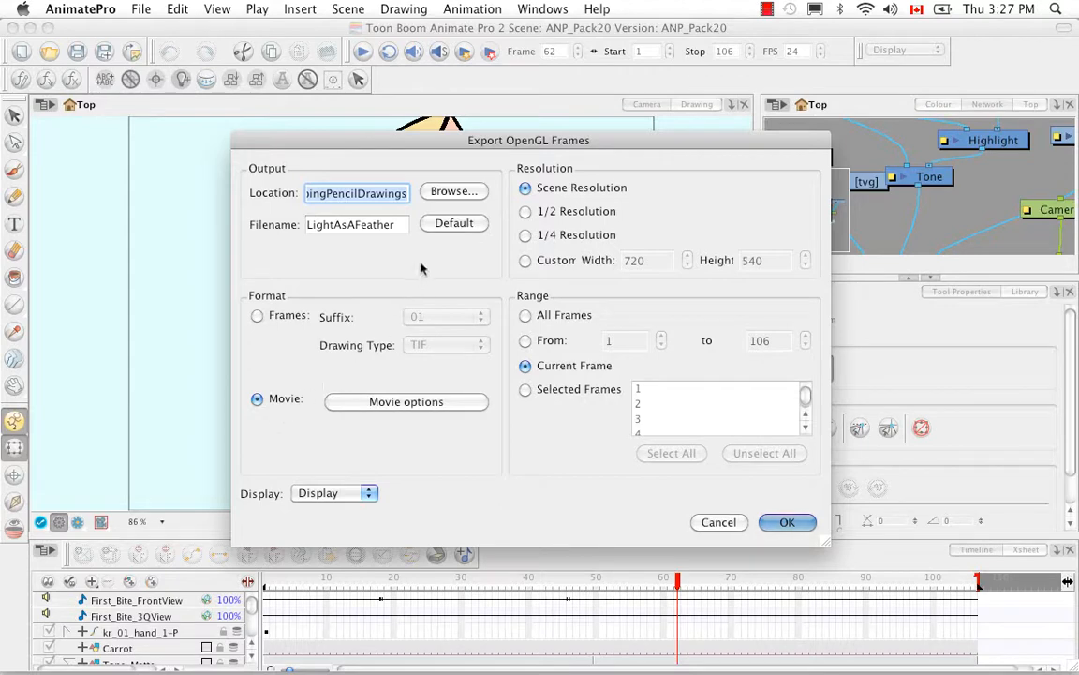
Set the export location to the Pack22 folder inside ANP2 Scenes, with the file name KR_Scene03
click(452, 192)
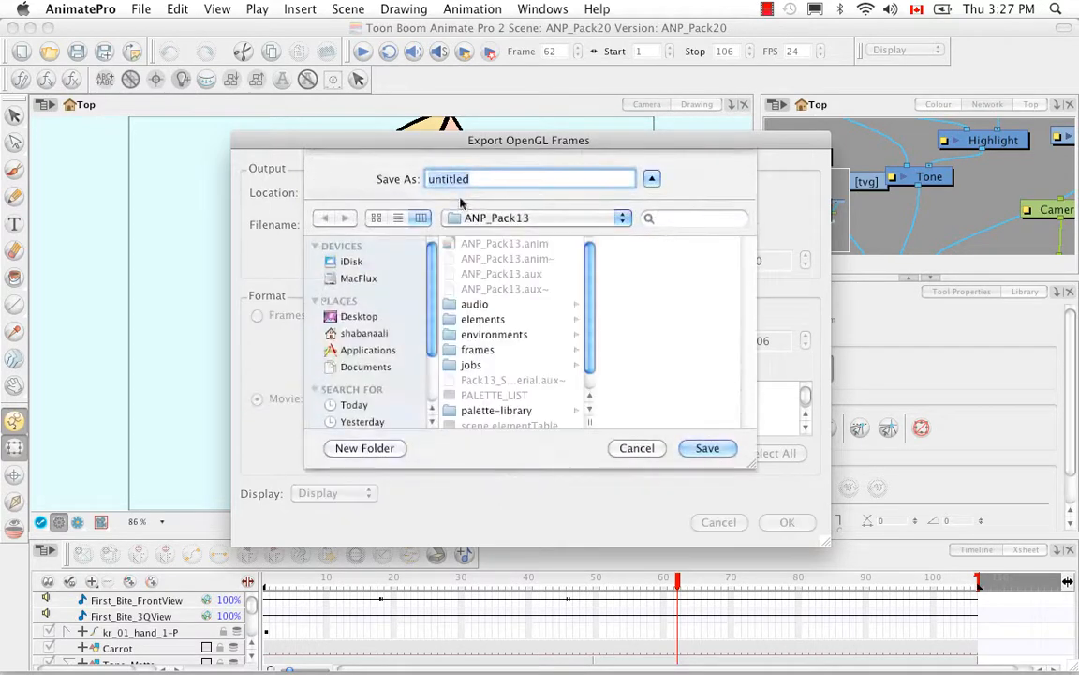
click(622, 218)
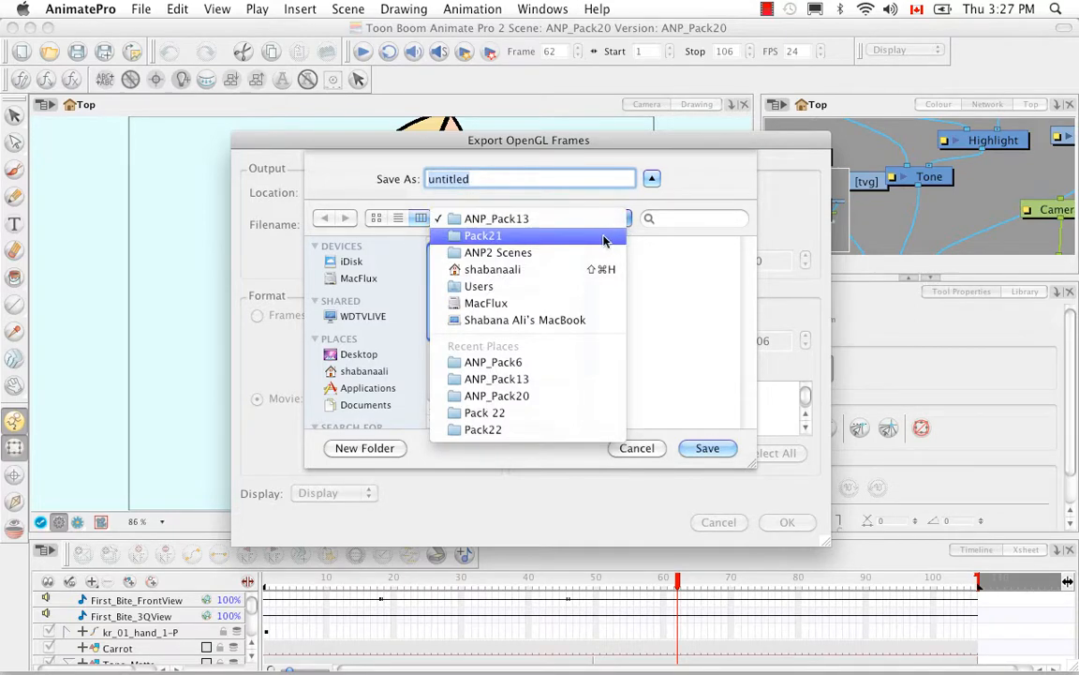
click(578, 270)
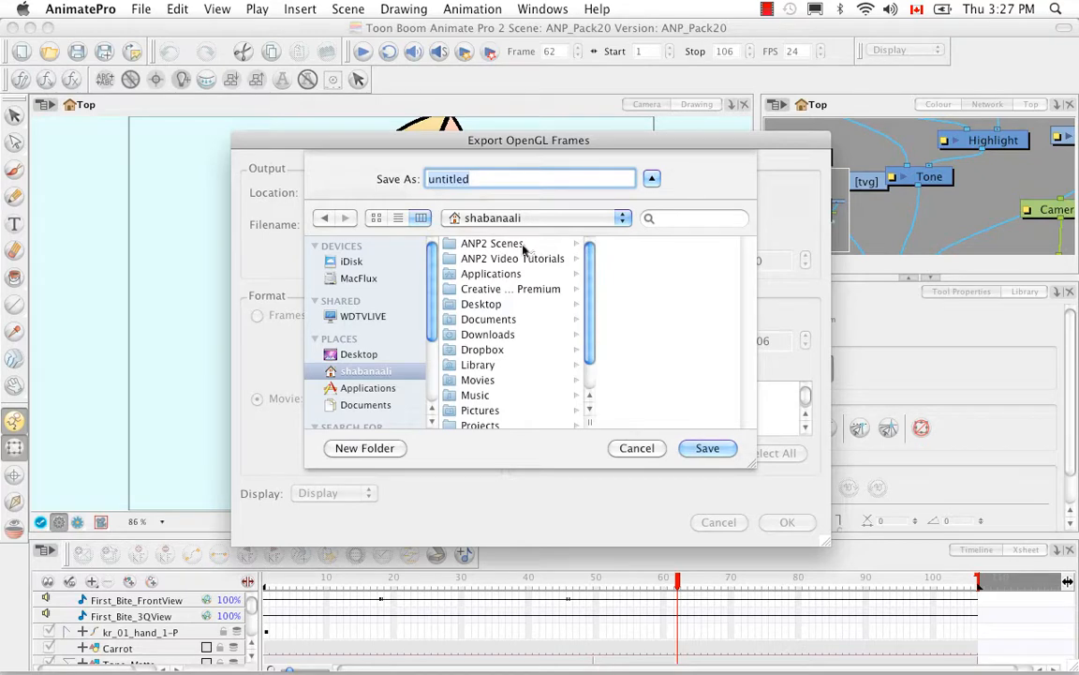
click(478, 243)
click(627, 352)
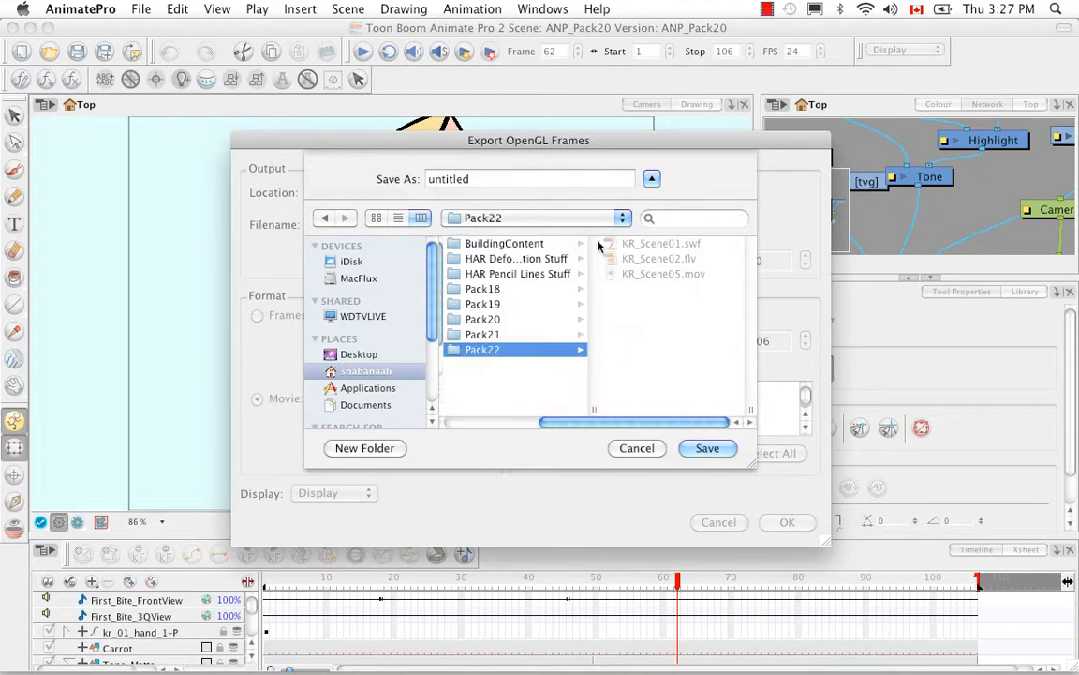
click(476, 178)
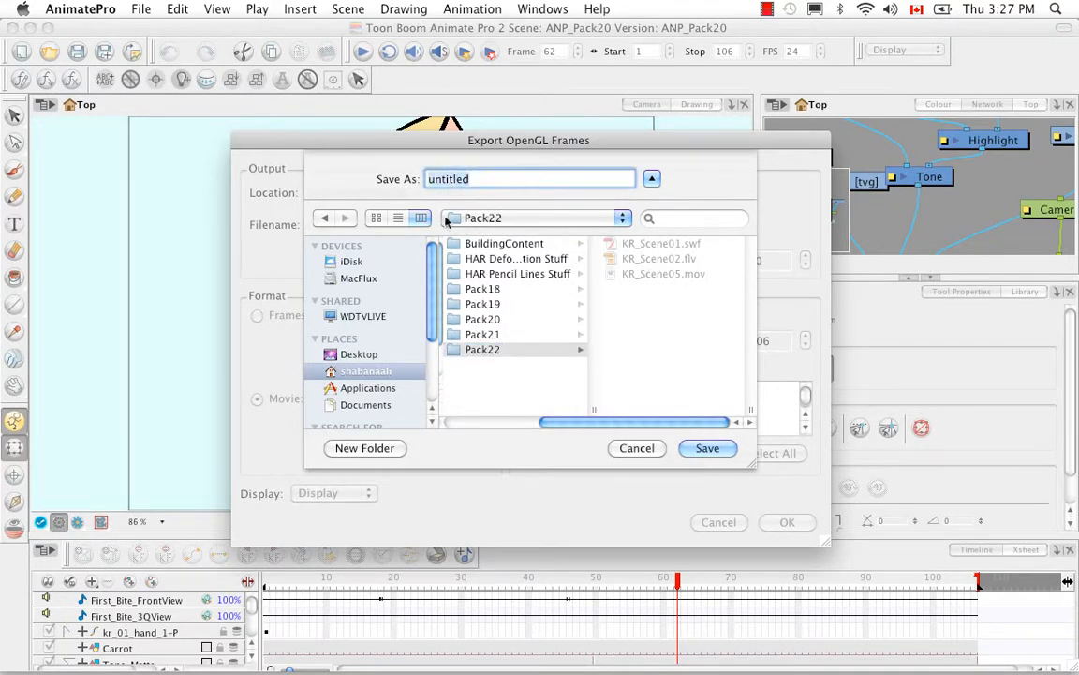
key(BackSpace)
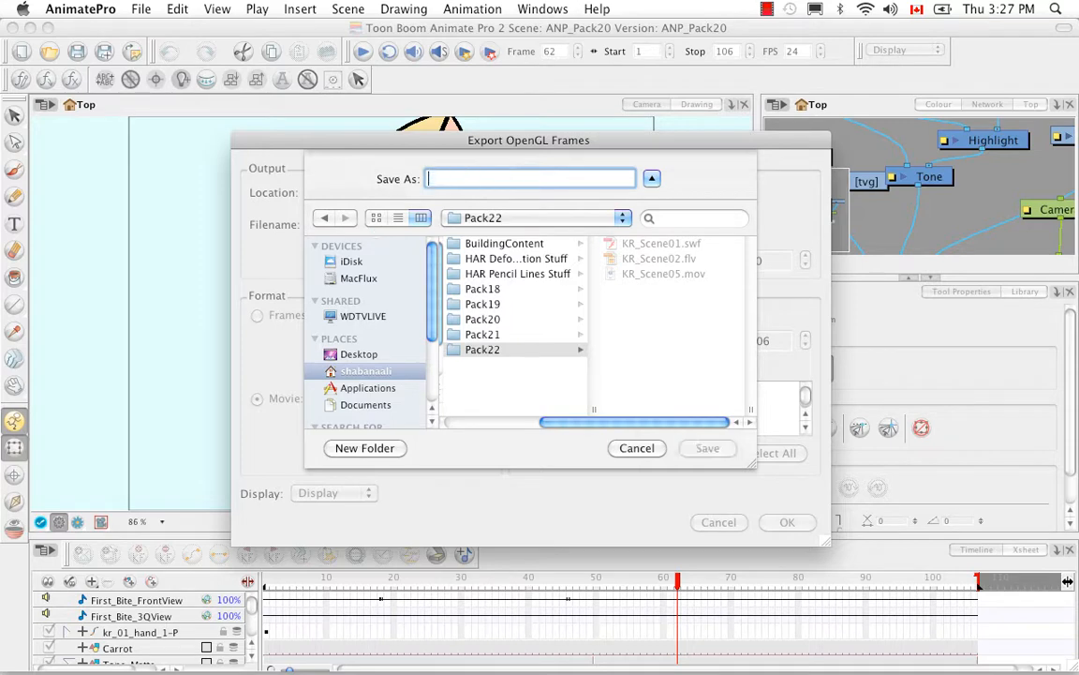
text(K)
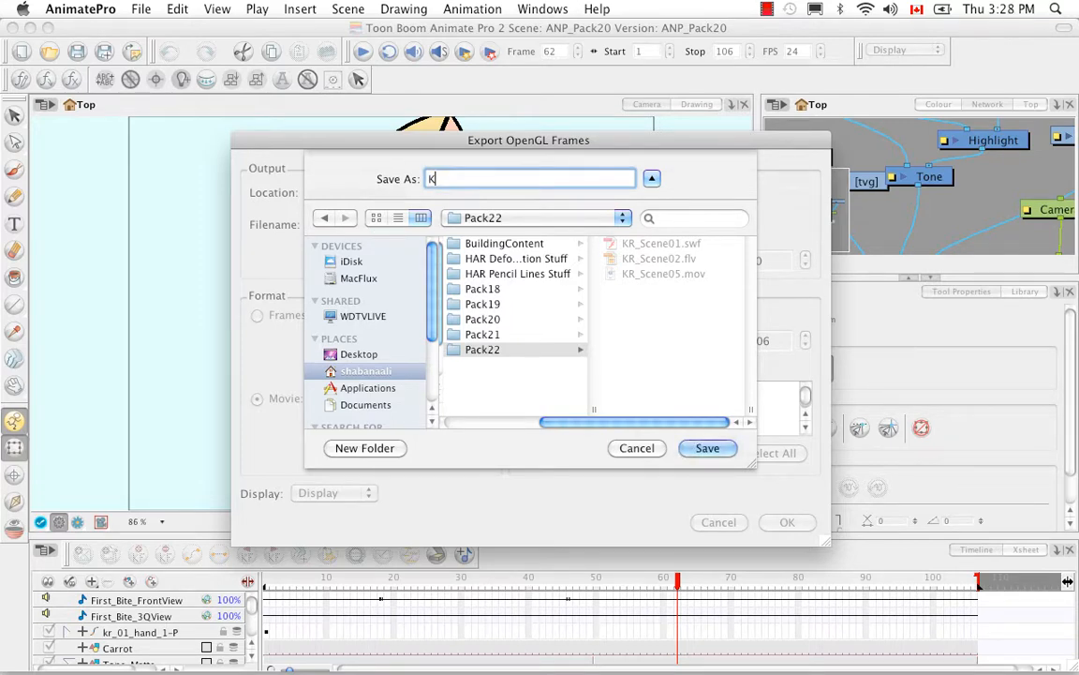
text(R_Scene03)
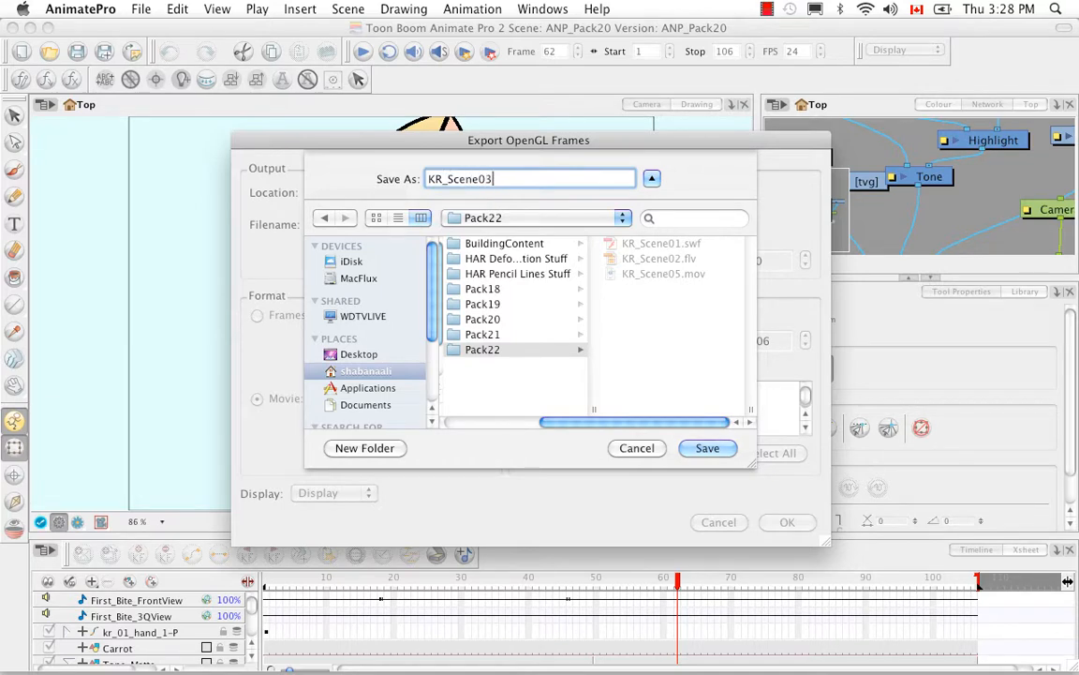
click(708, 448)
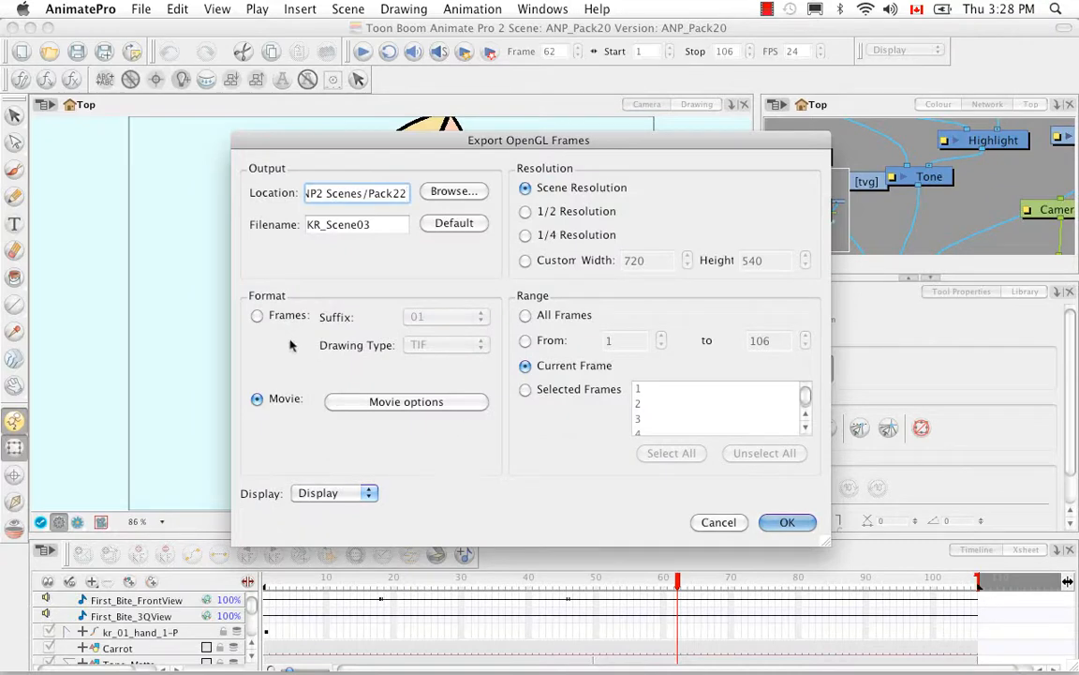
Set the export format to Frames and keep 01 as the file name suffix
click(257, 316)
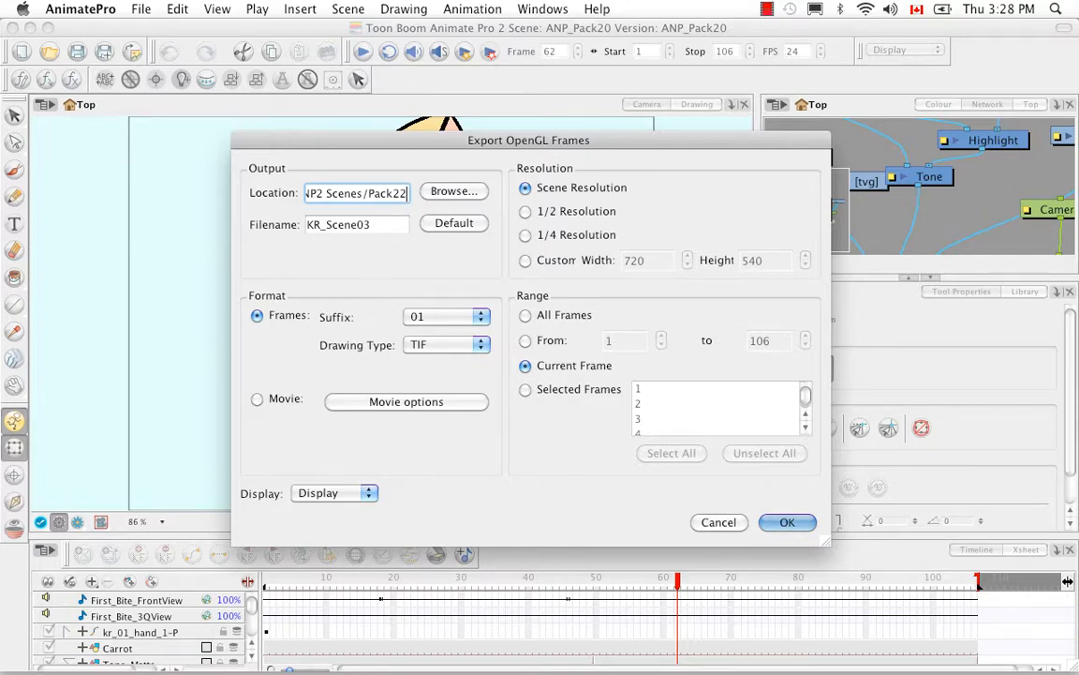
click(480, 321)
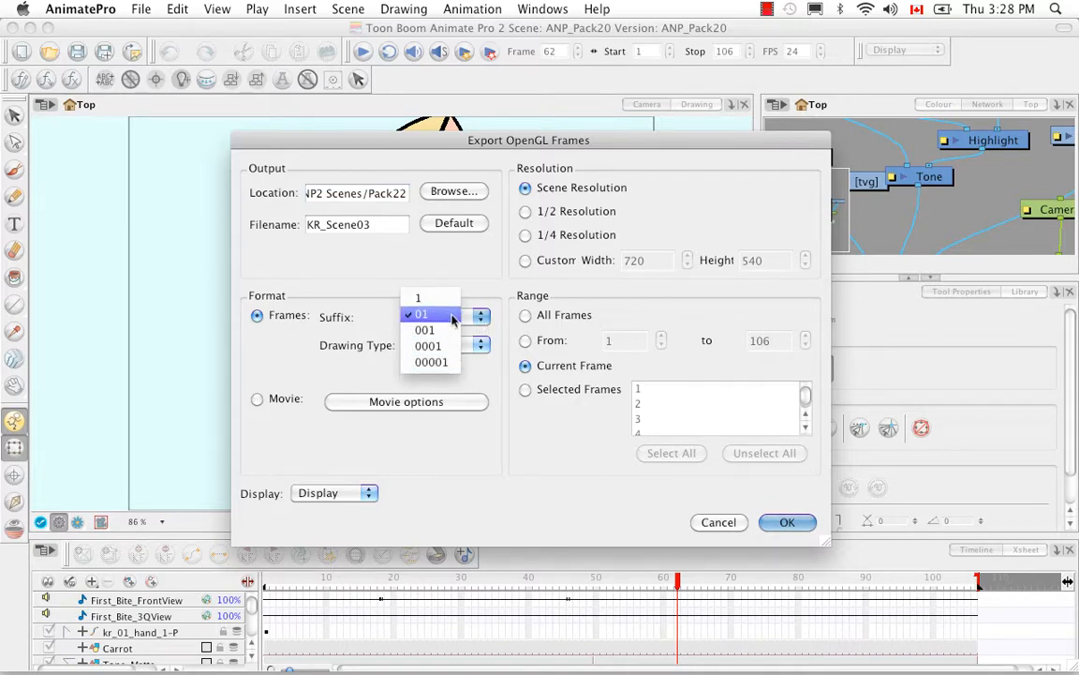
click(453, 320)
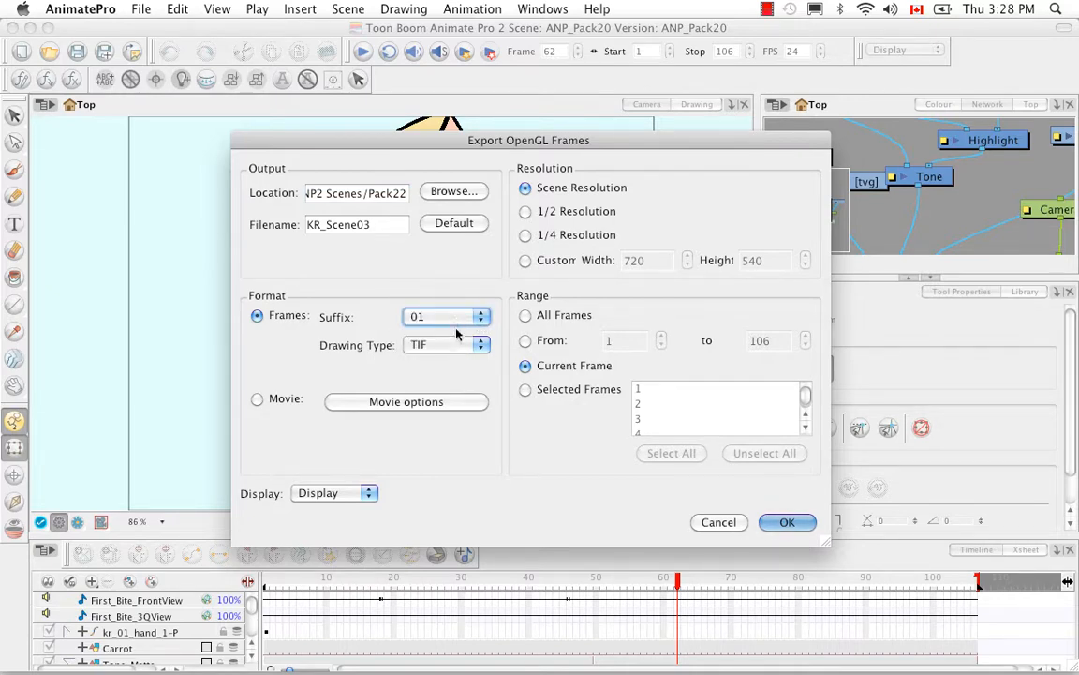
click(477, 317)
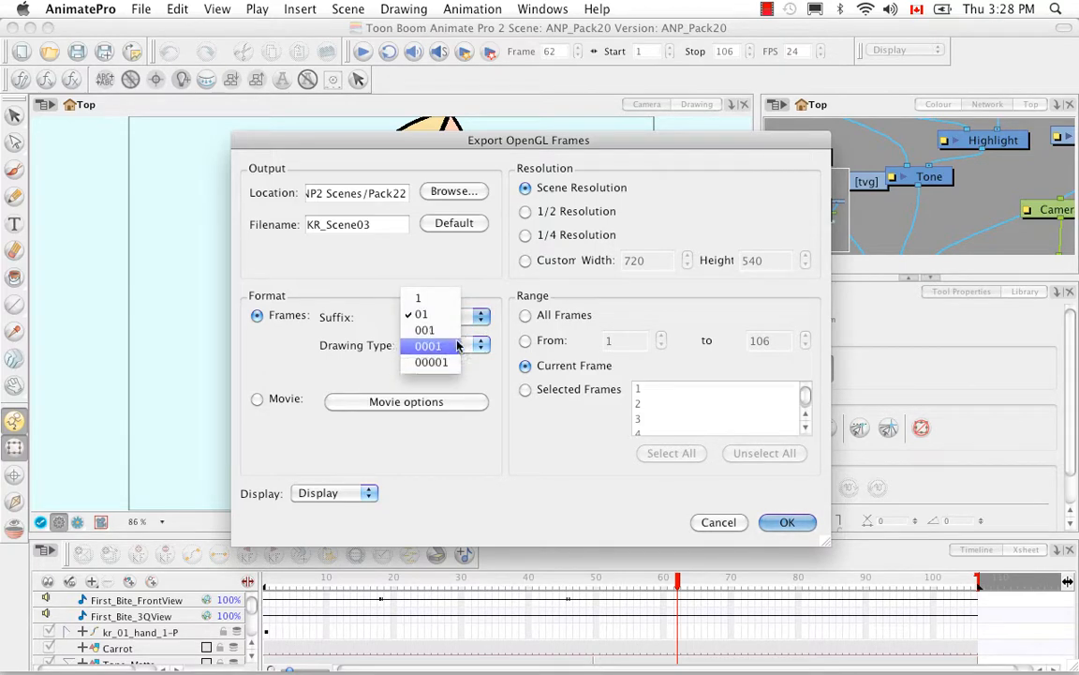
click(481, 307)
click(480, 320)
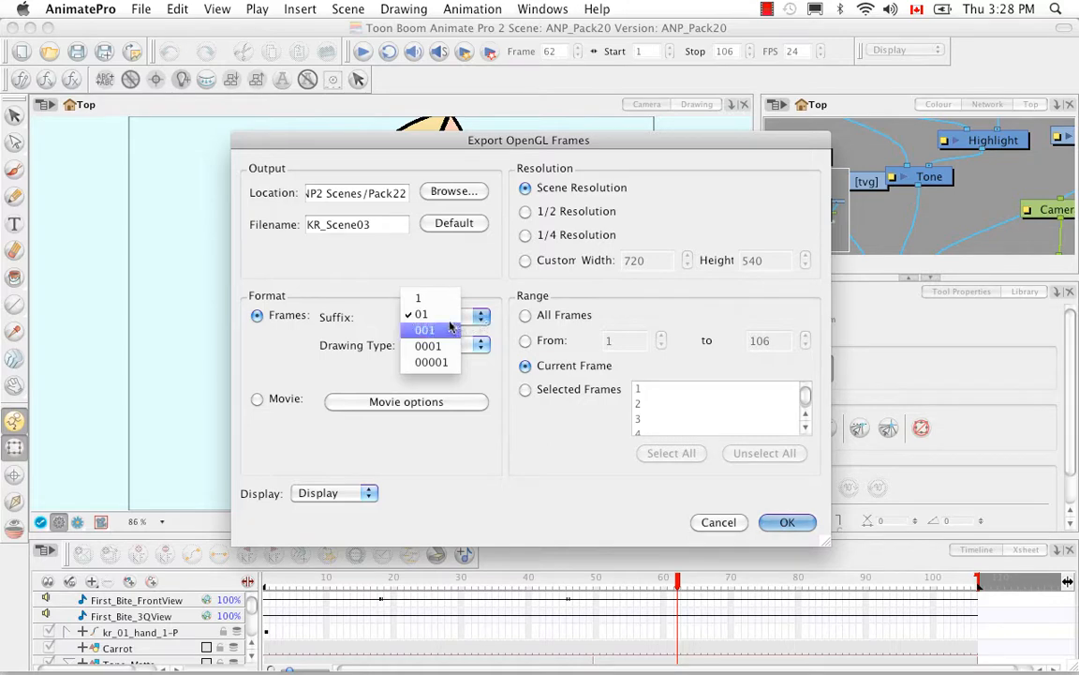
click(442, 316)
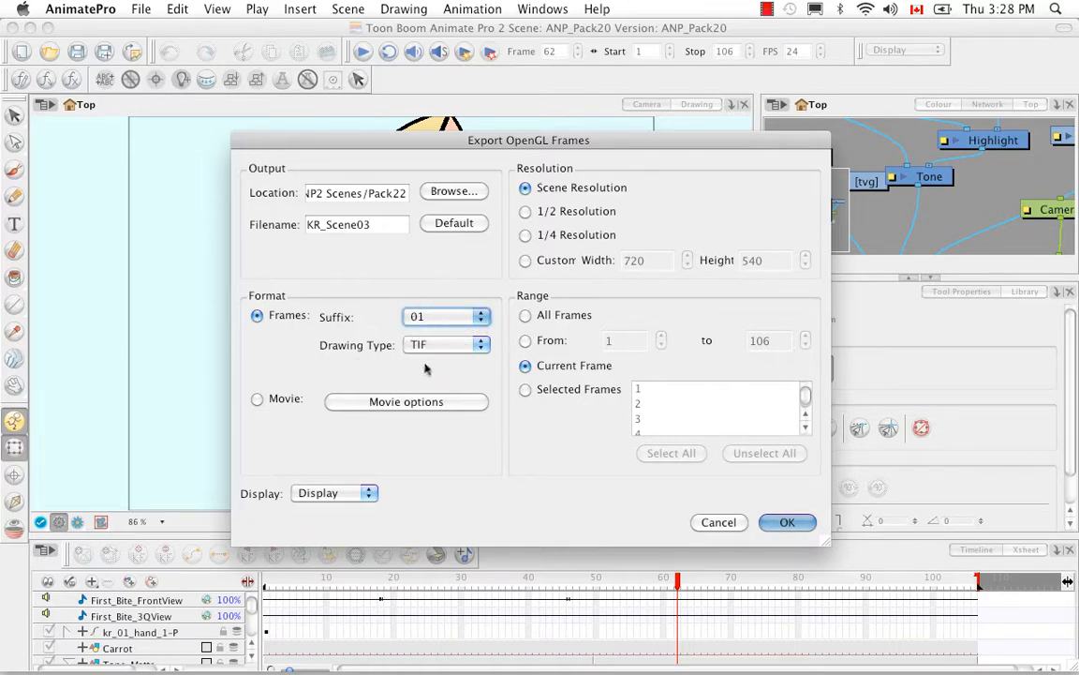
Set the drawing type of the exported frames to PNG
click(482, 347)
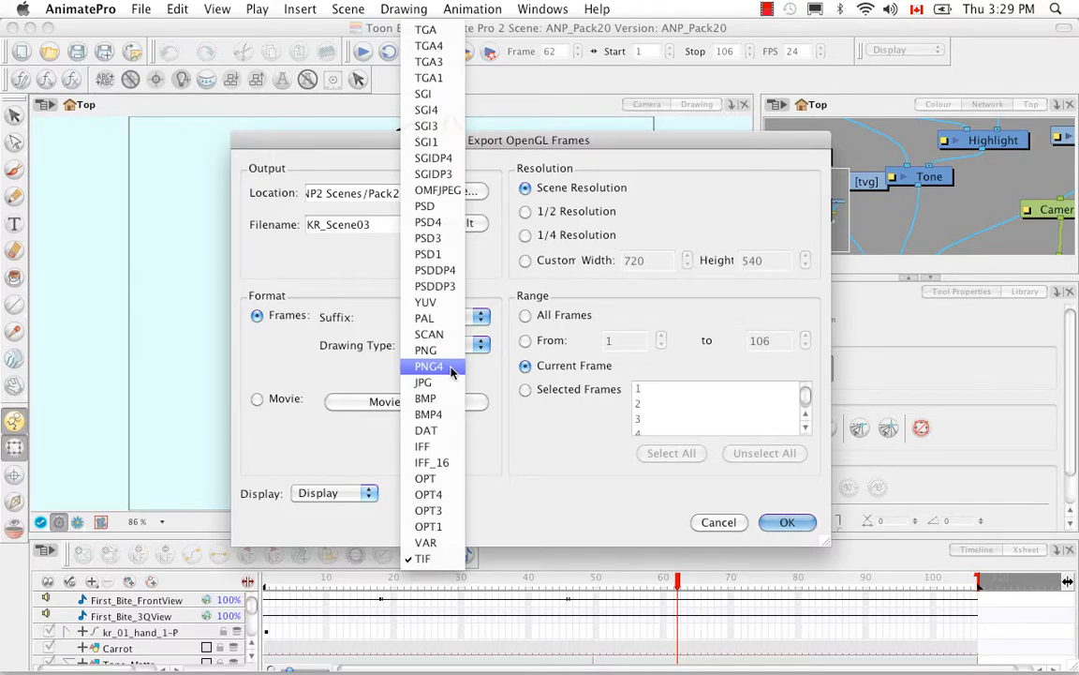
click(473, 371)
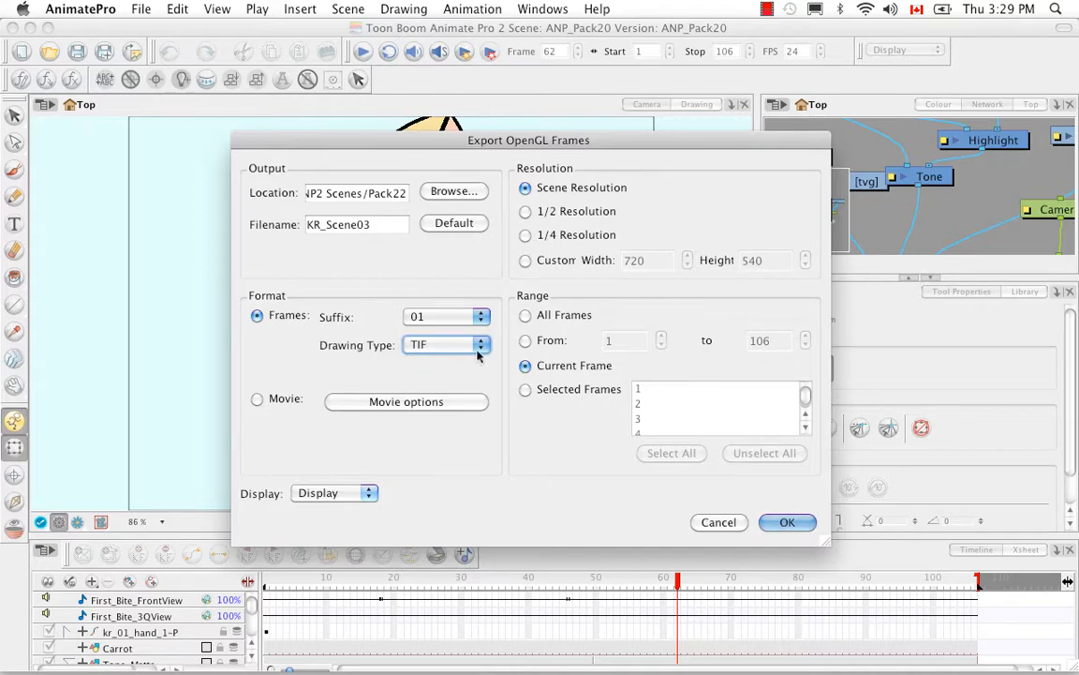
click(480, 349)
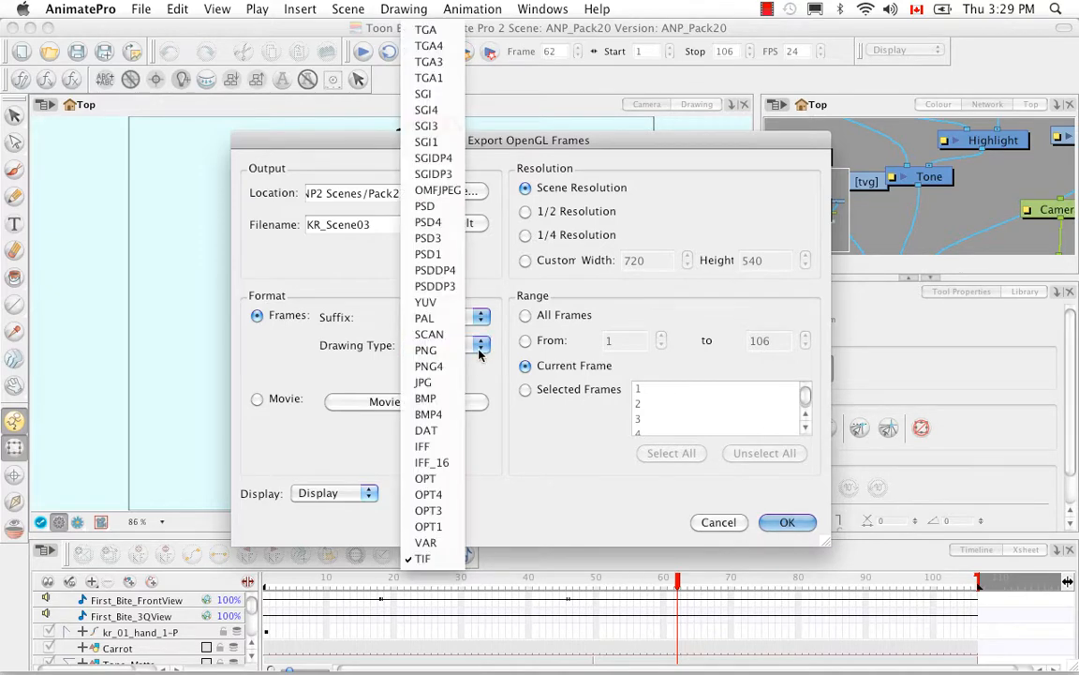
click(426, 349)
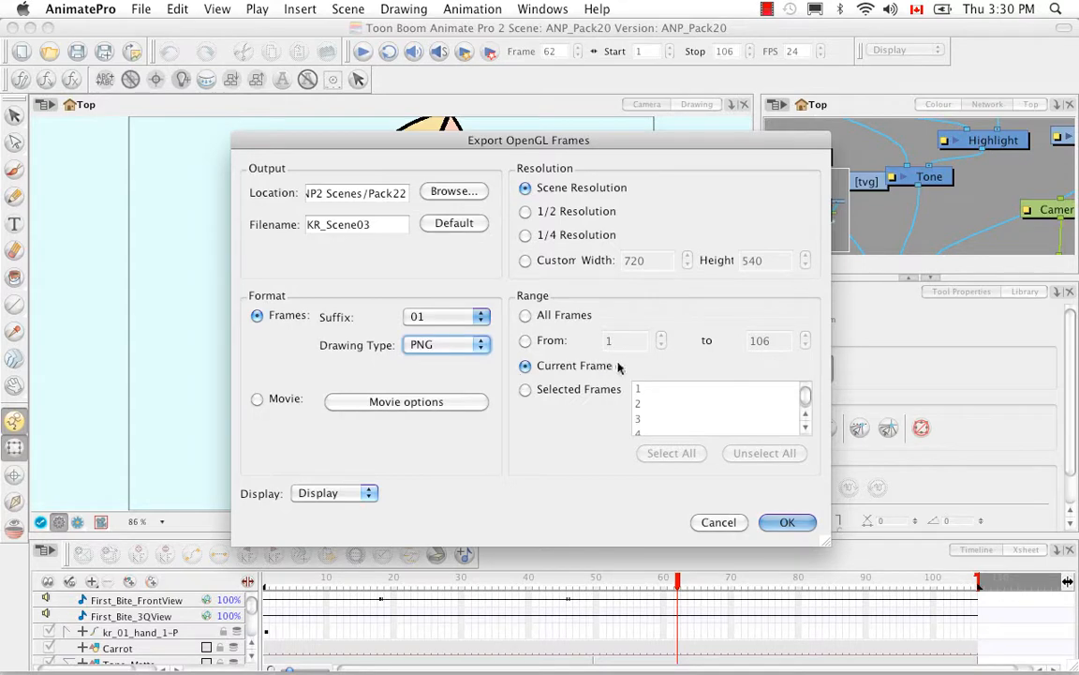
Try selecting and unselecting all entries under Selected Frames, and set the export range to All Frames
click(524, 390)
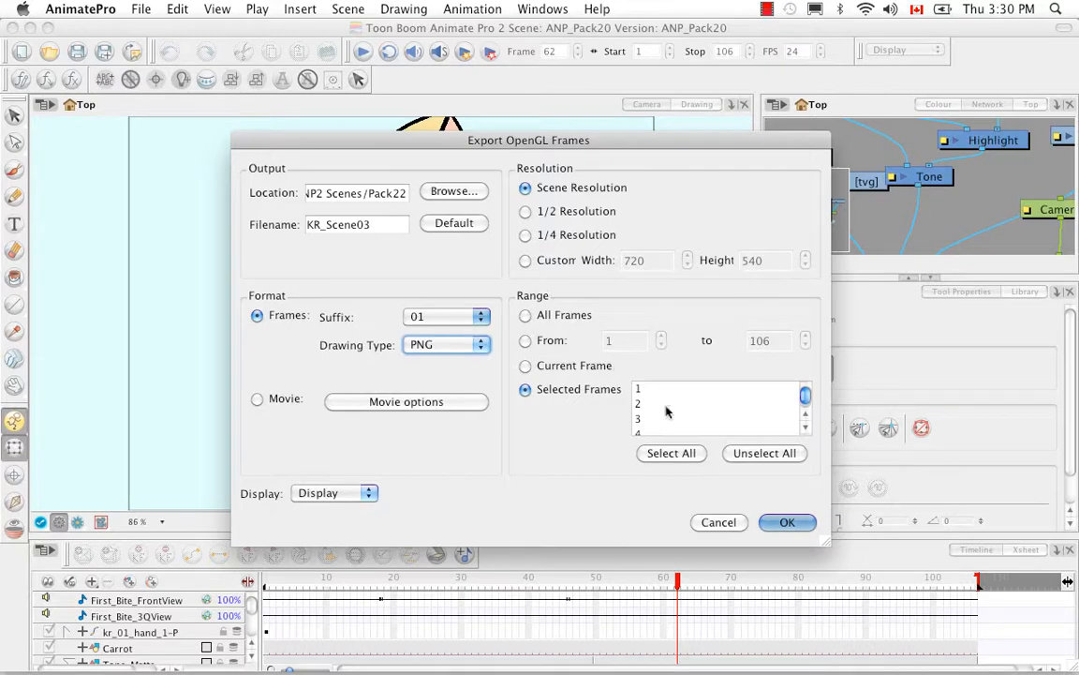
click(693, 458)
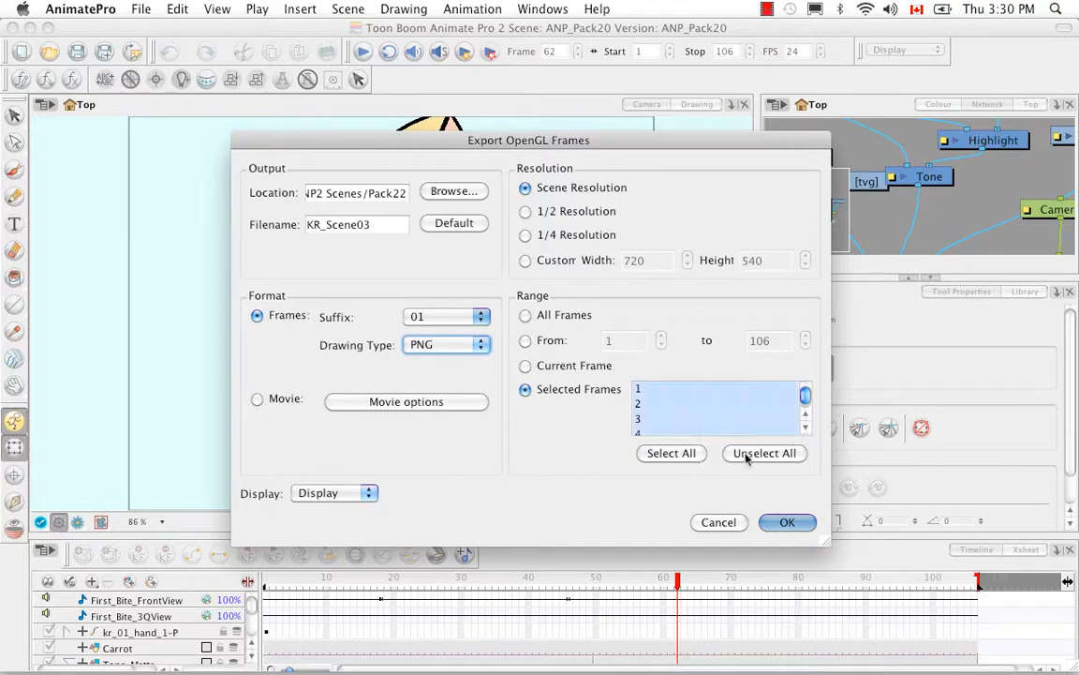
click(774, 452)
click(525, 317)
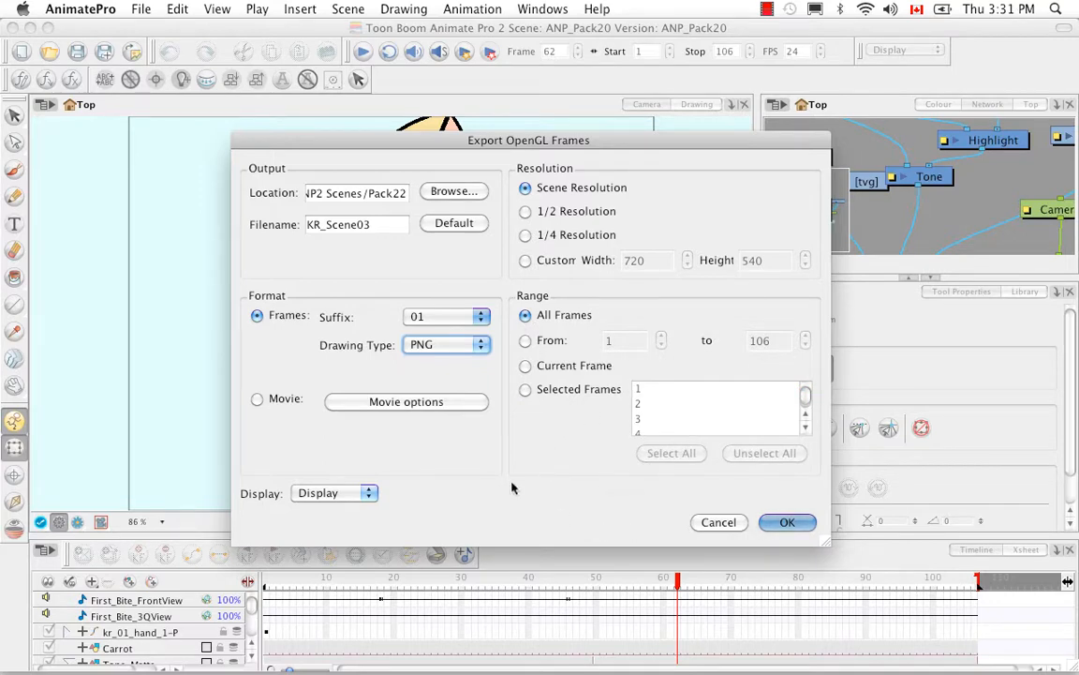
Select the Movie format and review the video and sound settings in the movie options
click(257, 399)
click(406, 401)
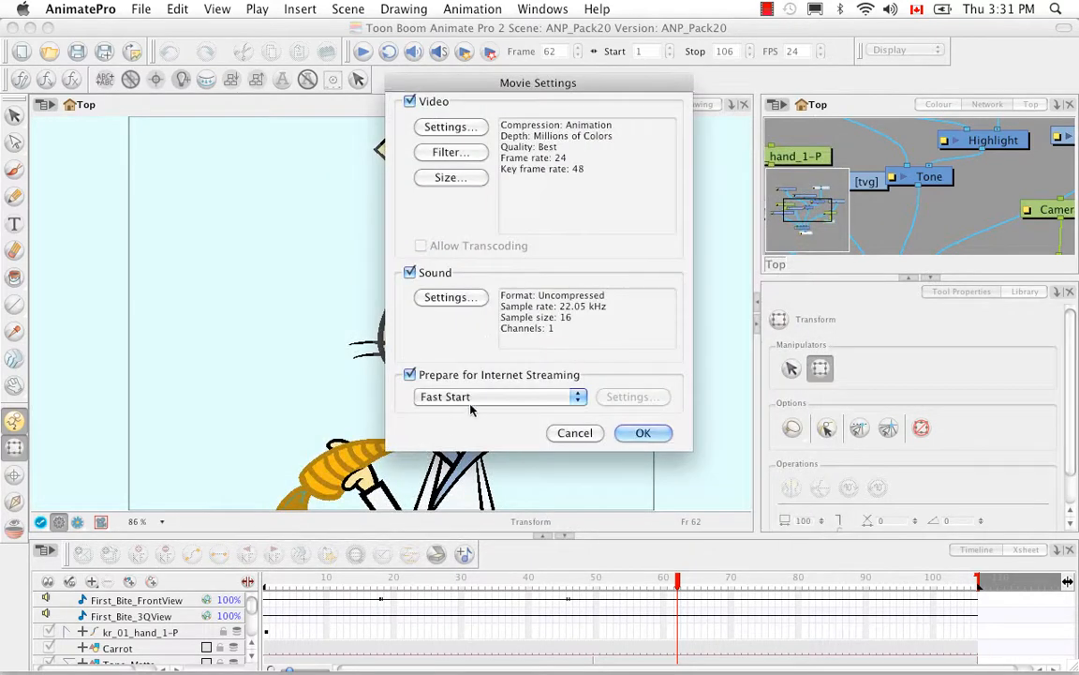
click(643, 432)
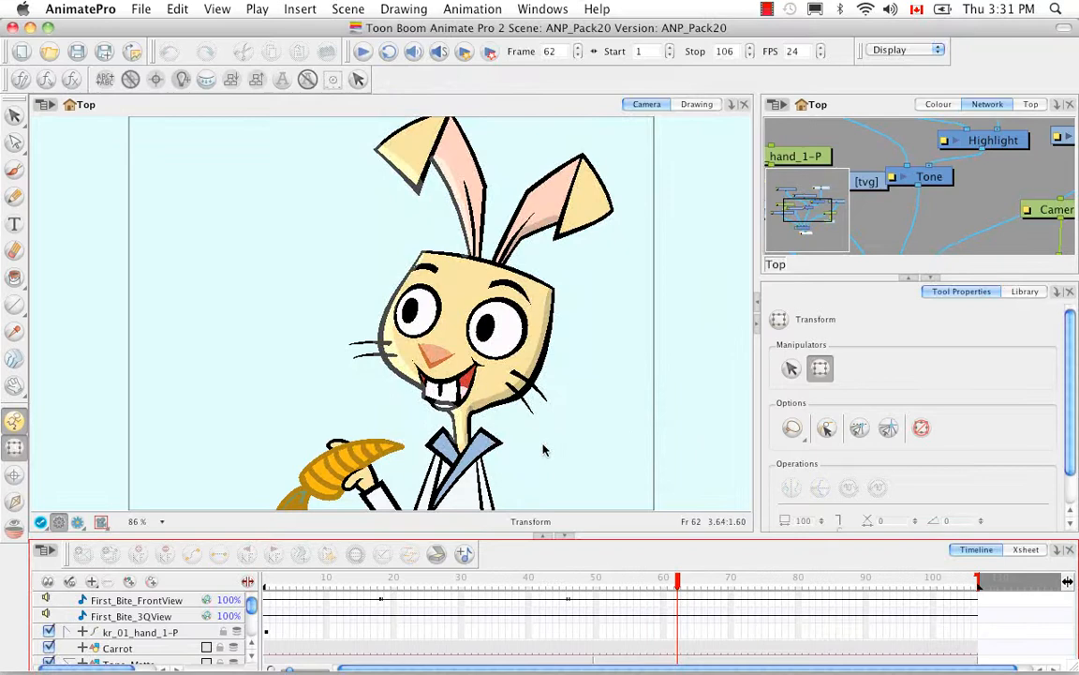
Reopen the OpenGL Frames export, select the Frames format, and run the export
click(143, 11)
mouse_move(210, 233)
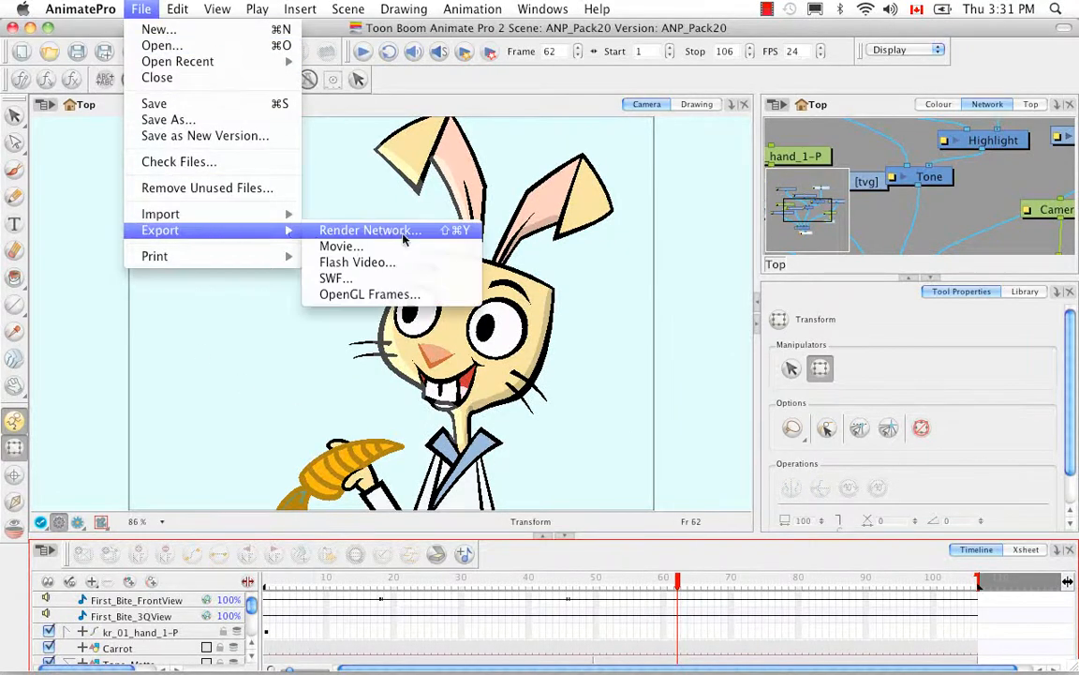
click(367, 295)
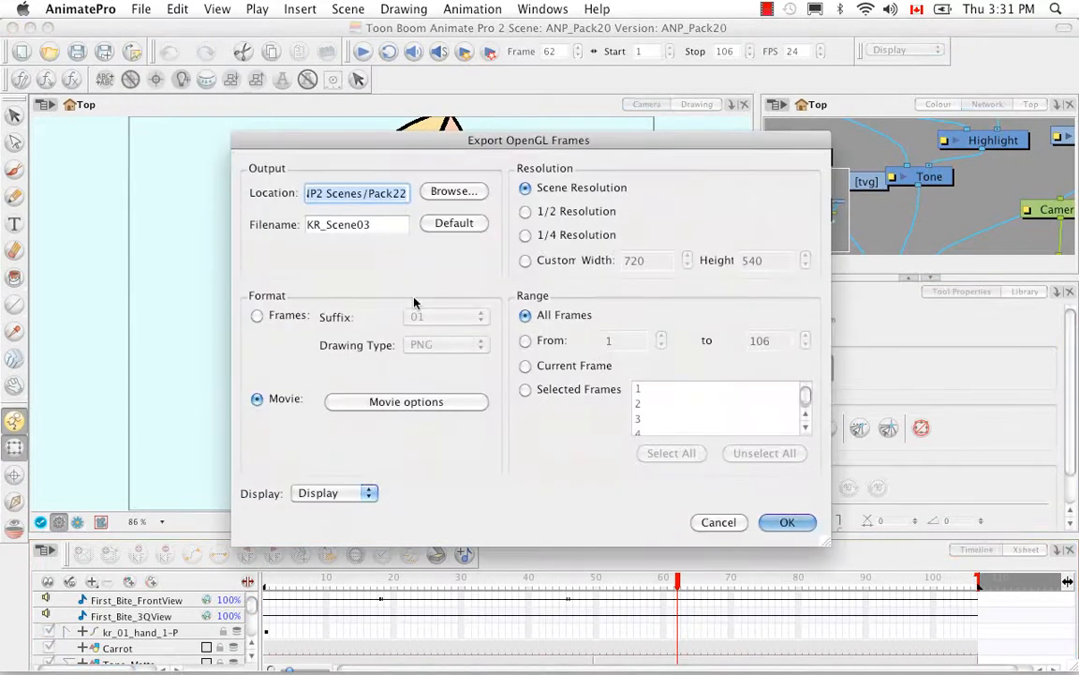
click(257, 316)
click(785, 523)
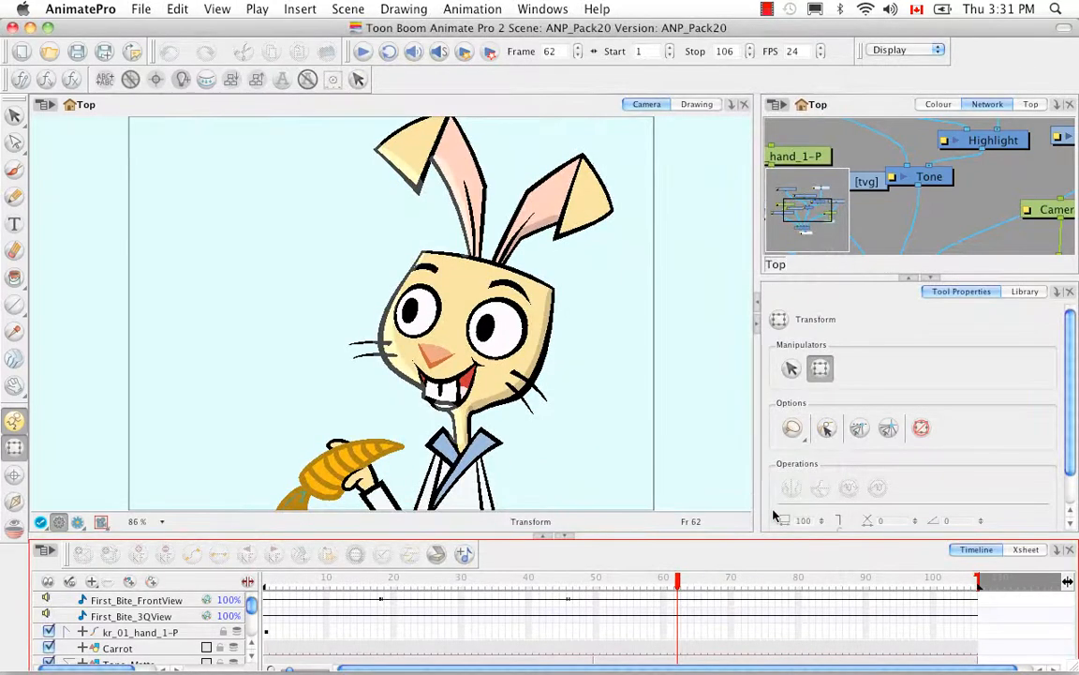
Switch to Finder, open the Pack22 folder in ANP2 Scenes, and preview the exported frame KR_Scene03-25.png
mouse_move(89, 656)
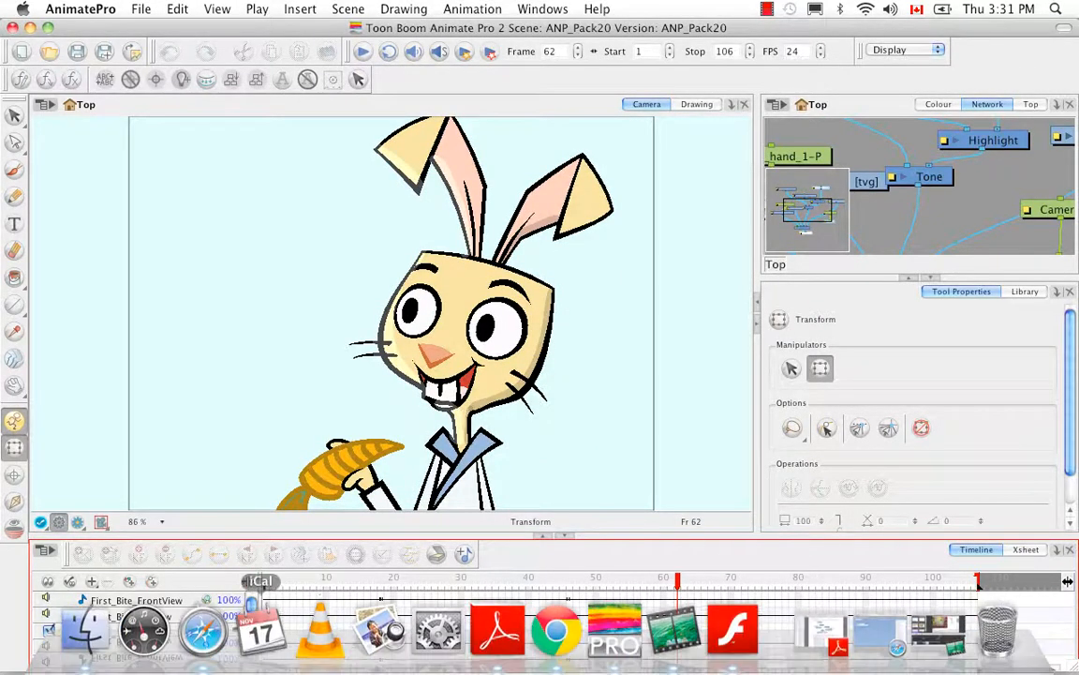
click(89, 632)
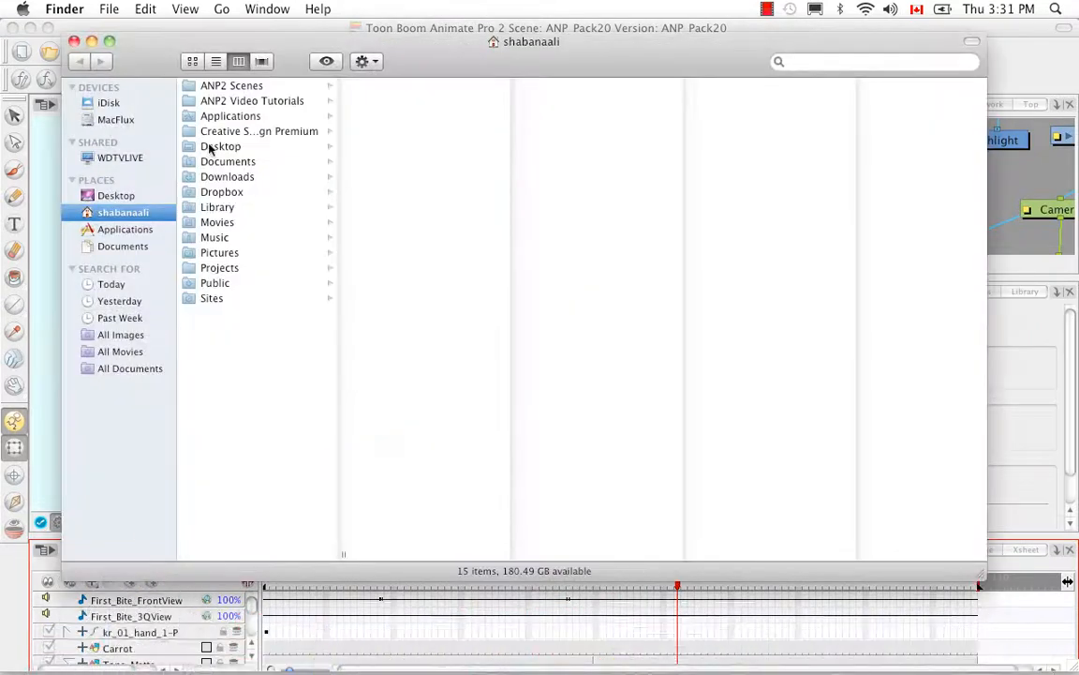
click(210, 87)
click(386, 192)
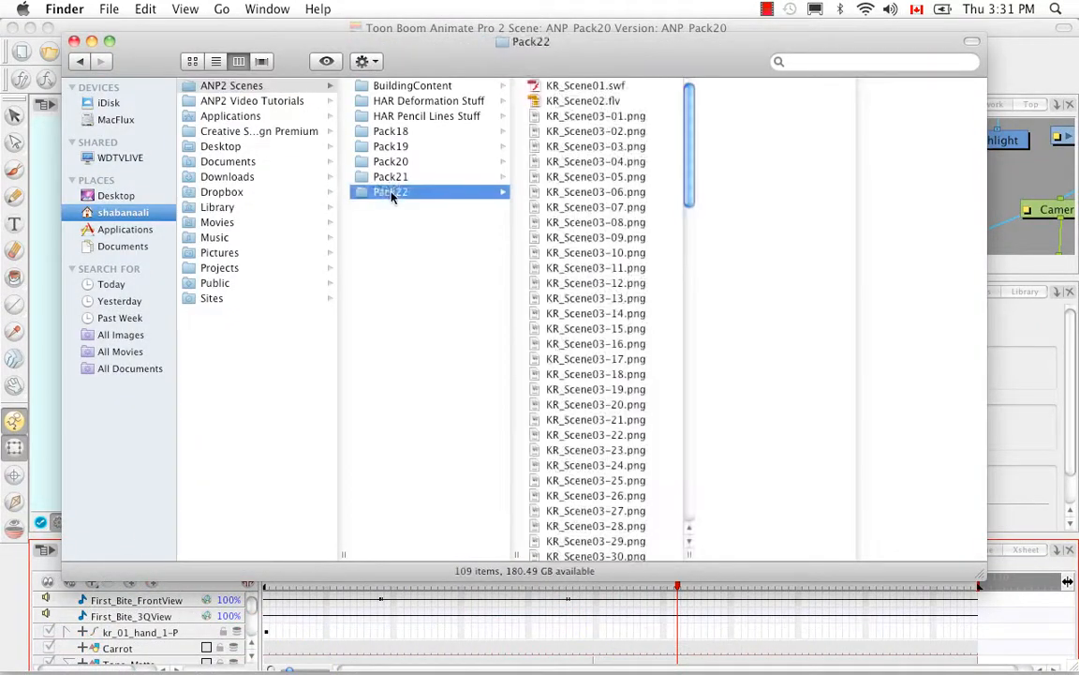
drag(691, 161, 674, 144)
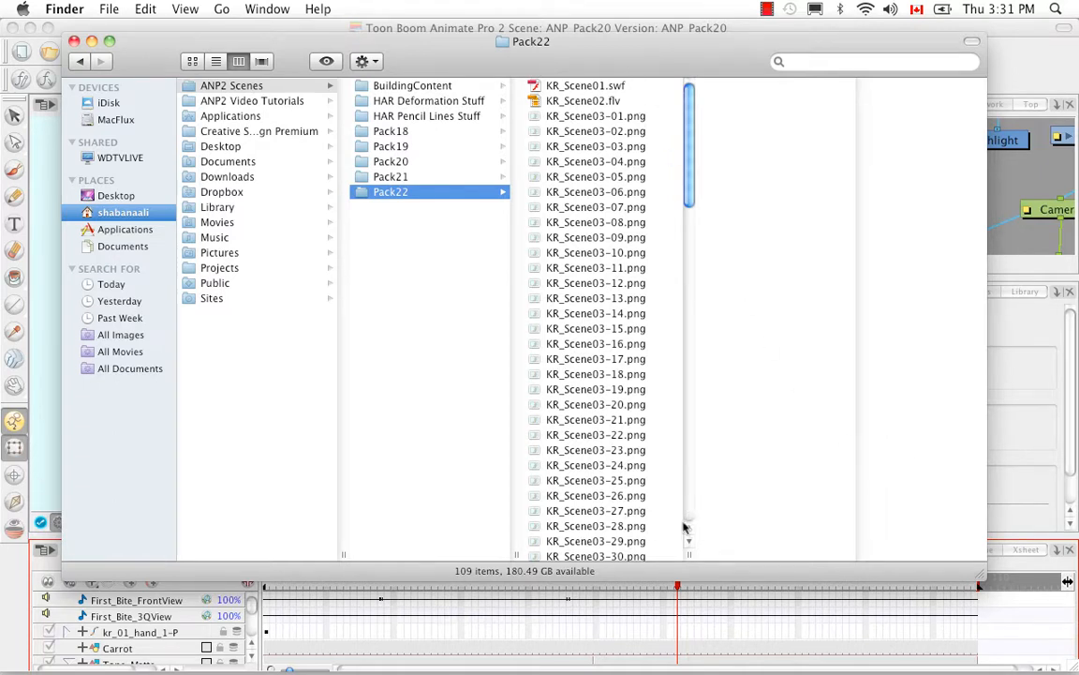
click(667, 481)
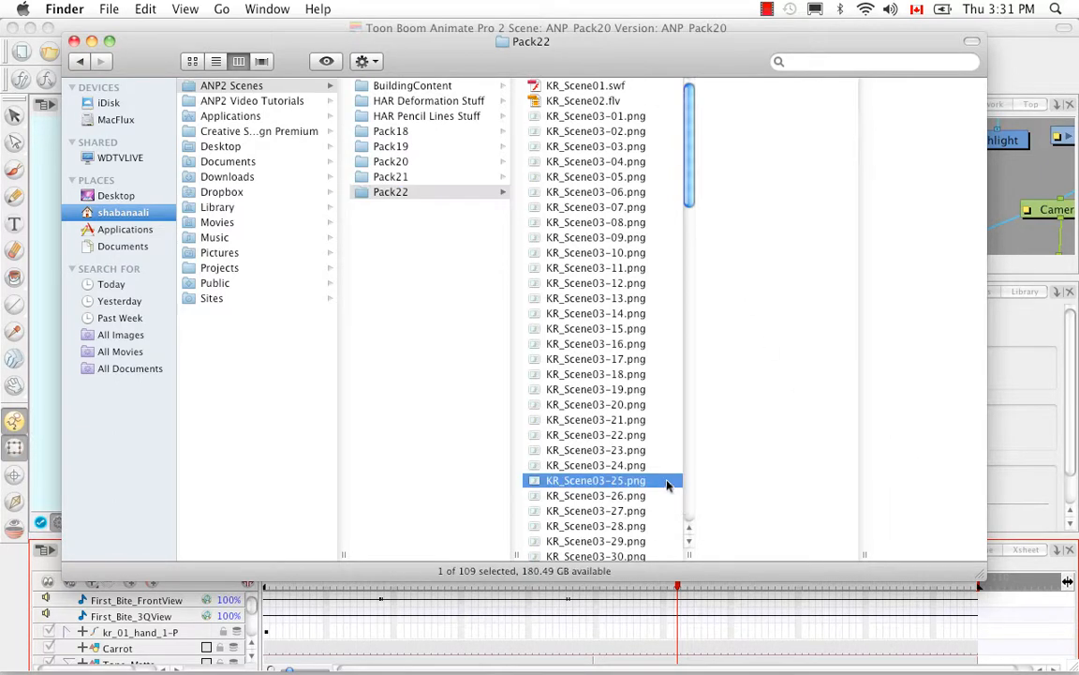
Create a new folder named KR_Scene03 inside Pack22
right_click(440, 274)
click(444, 275)
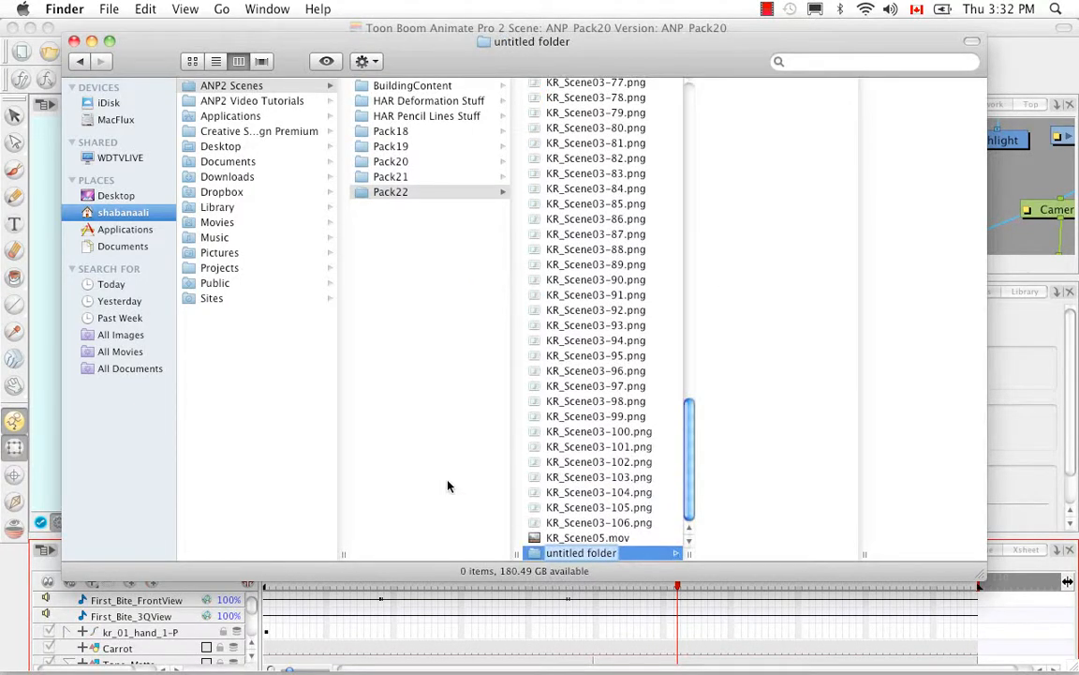
key(BackSpace)
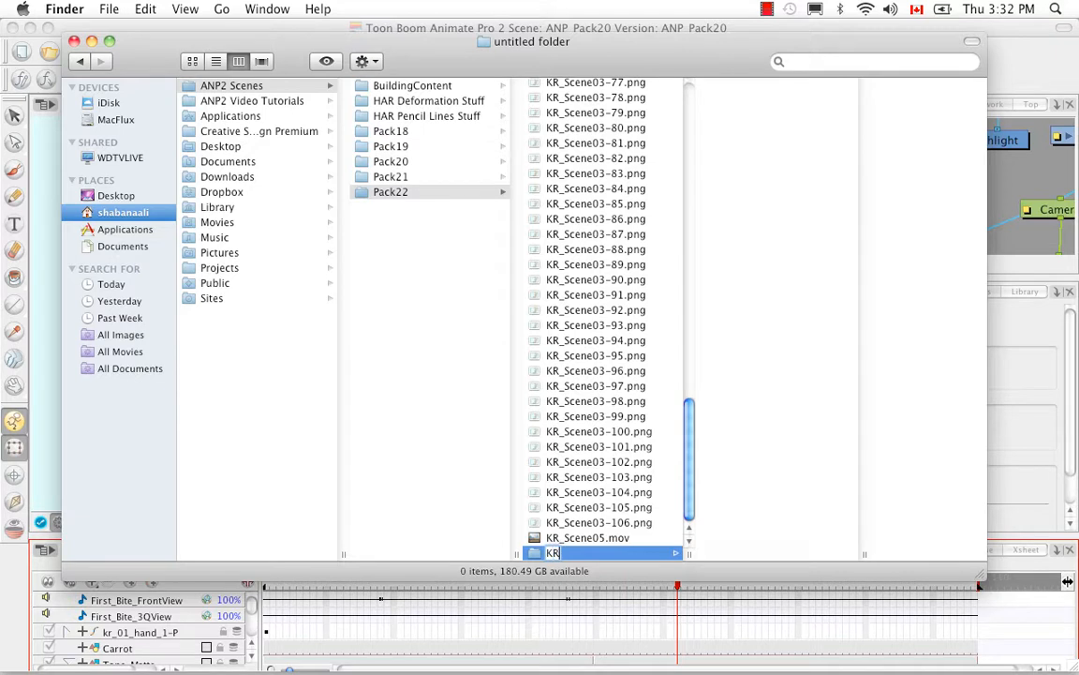
text(KR_Scene03)
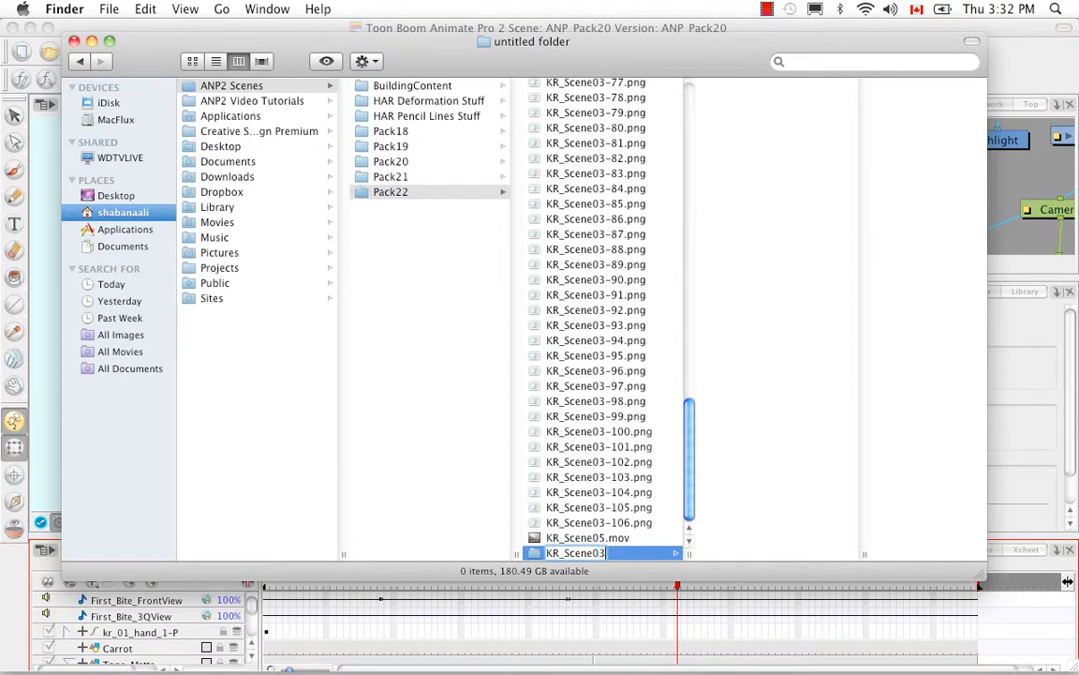
Move all KR_Scene03 PNG frames, from 01 to 106, into the KR_Scene03 folder and close the Finder window
click(605, 431)
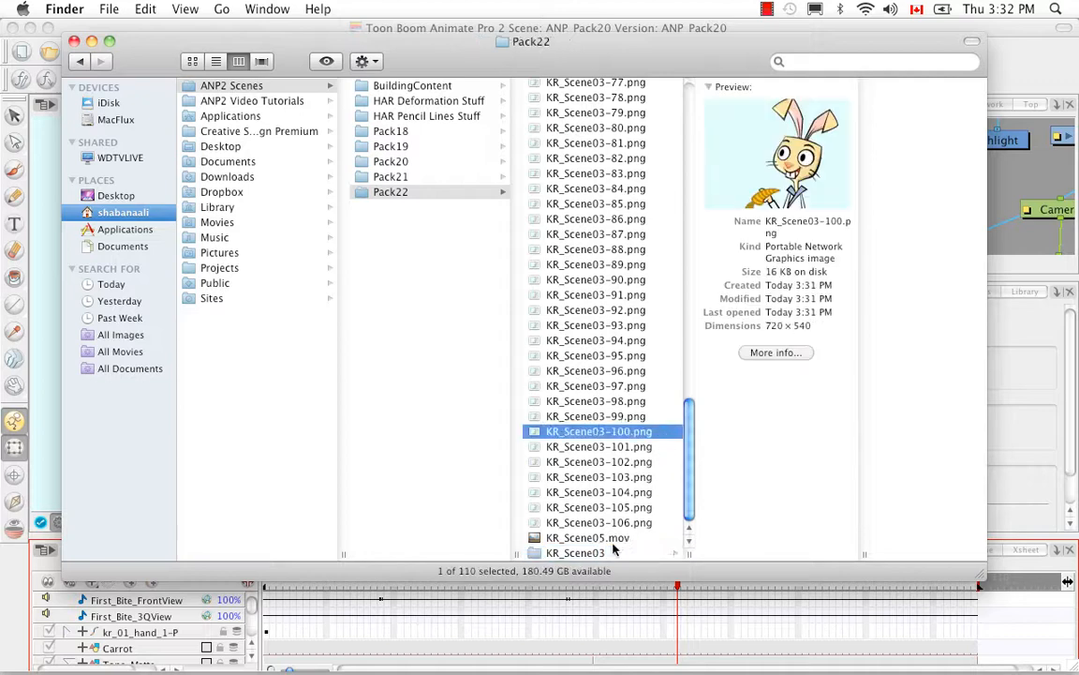
click(598, 537)
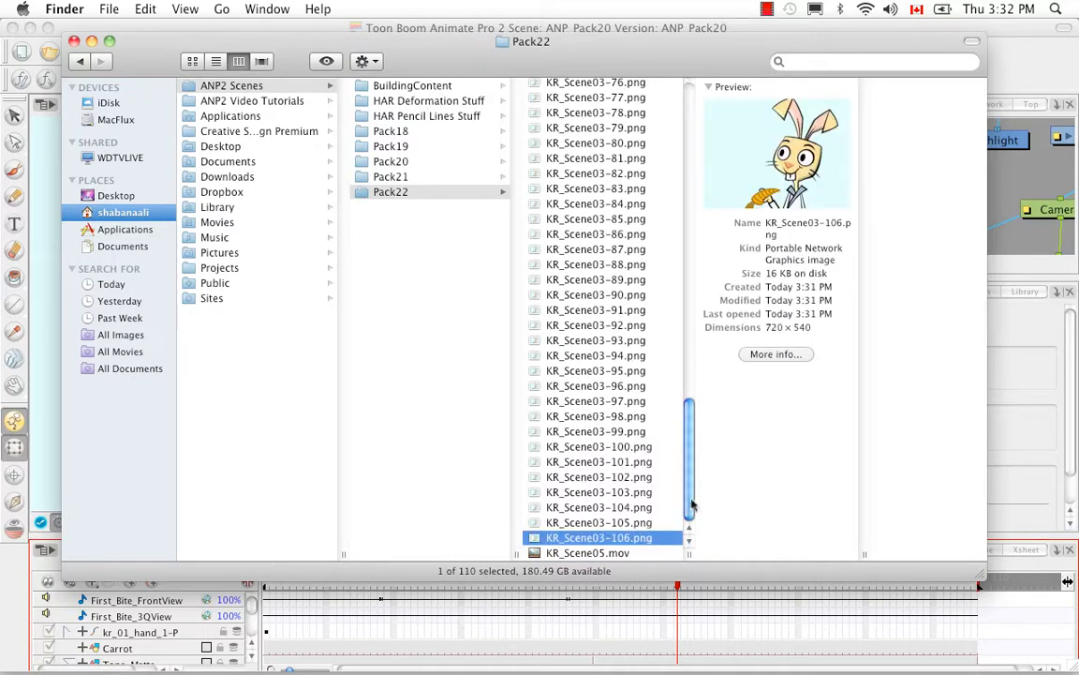
drag(691, 507, 616, 160)
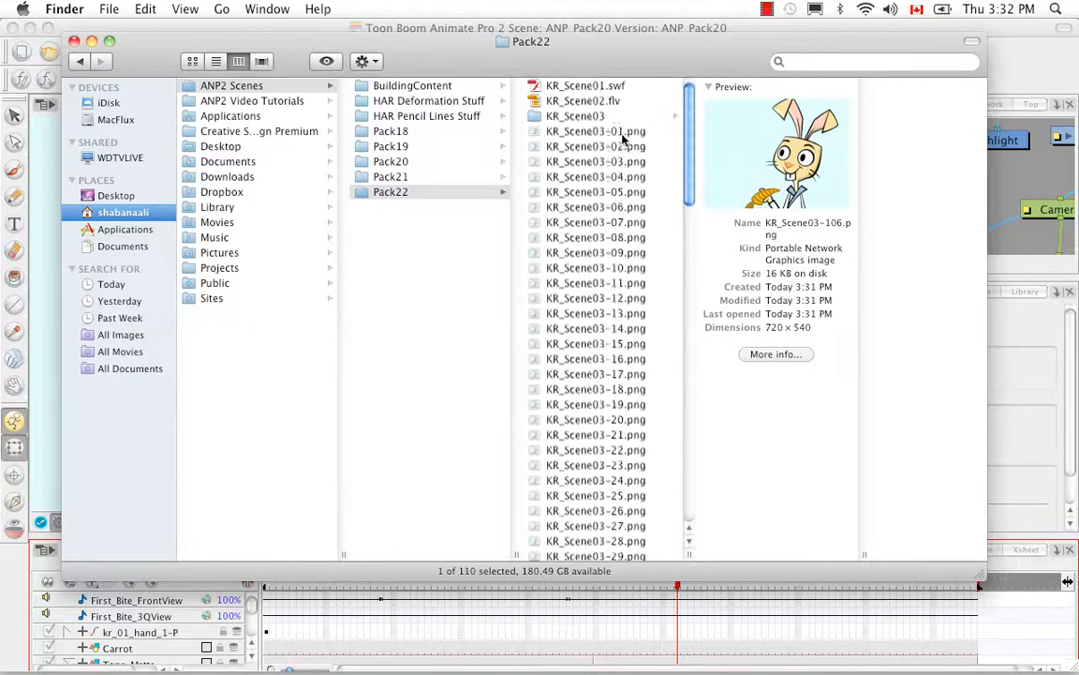
shift+click(556, 132)
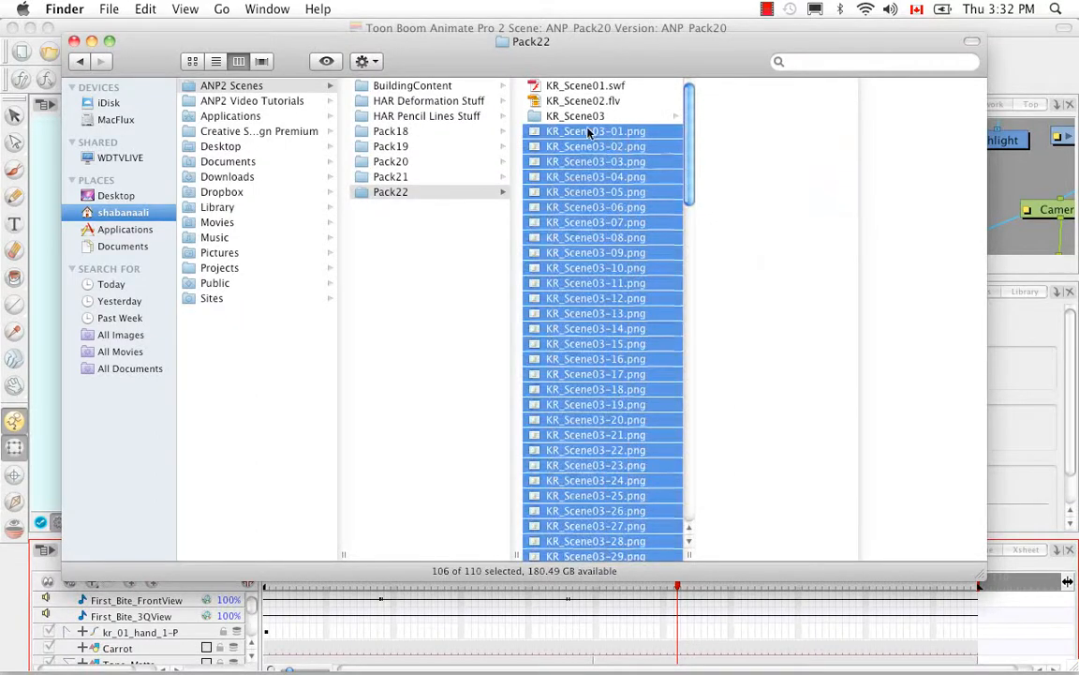
drag(556, 132, 589, 116)
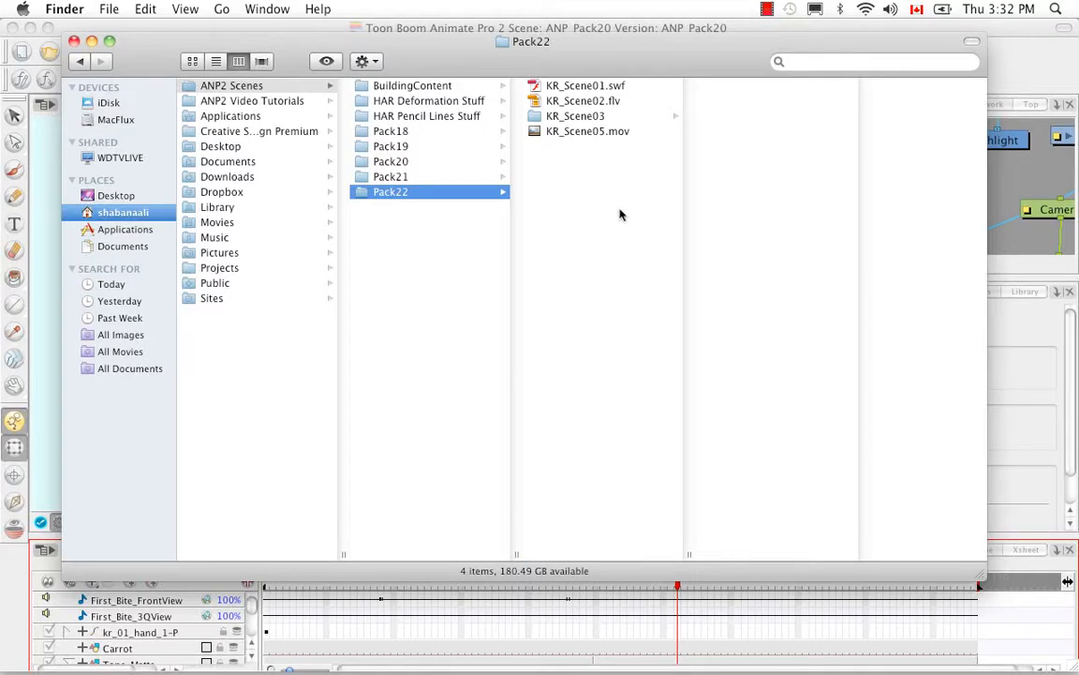
click(74, 42)
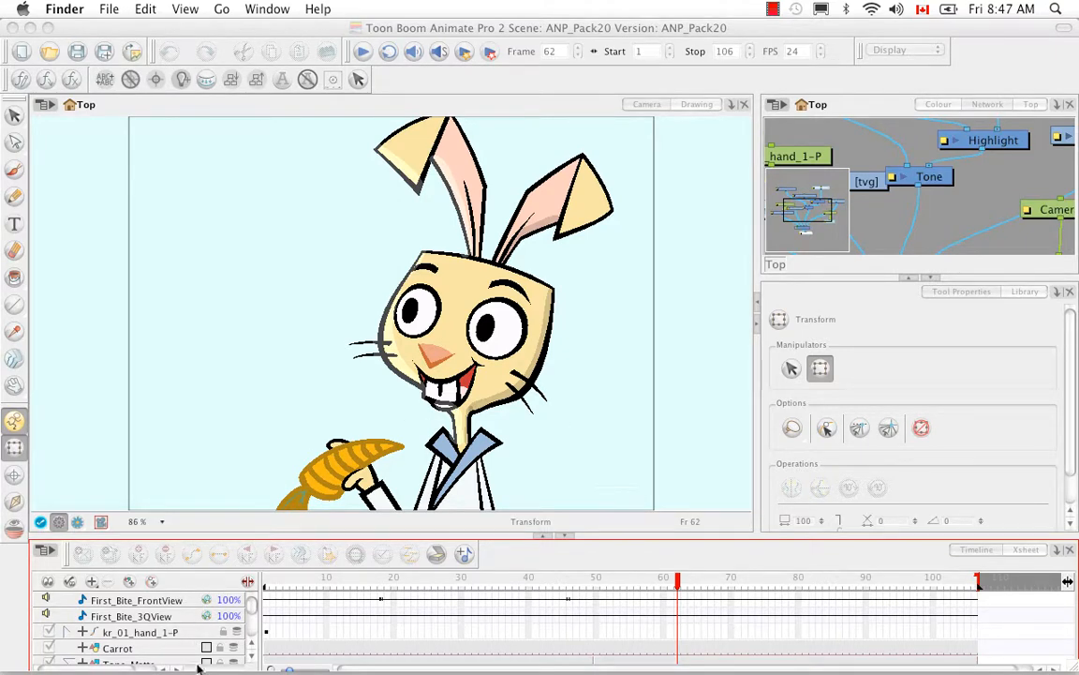
Open a new Finder window and browse through ANP2 Scenes and Pack21 to the ANI_Pack16 scene folder
mouse_move(202, 656)
click(84, 632)
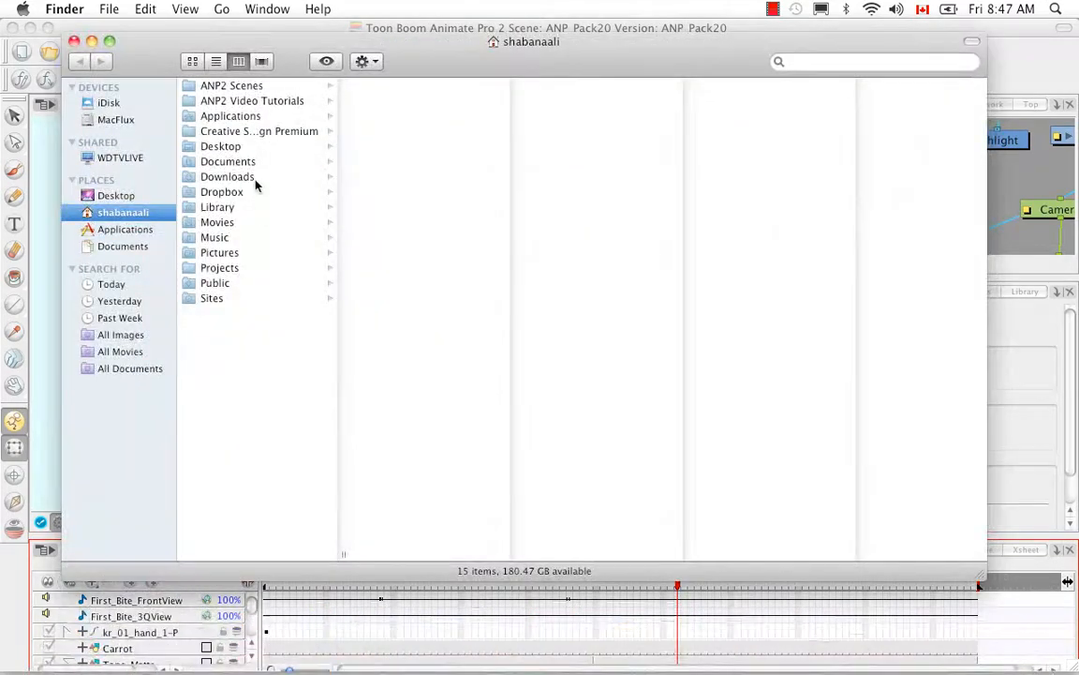
click(258, 88)
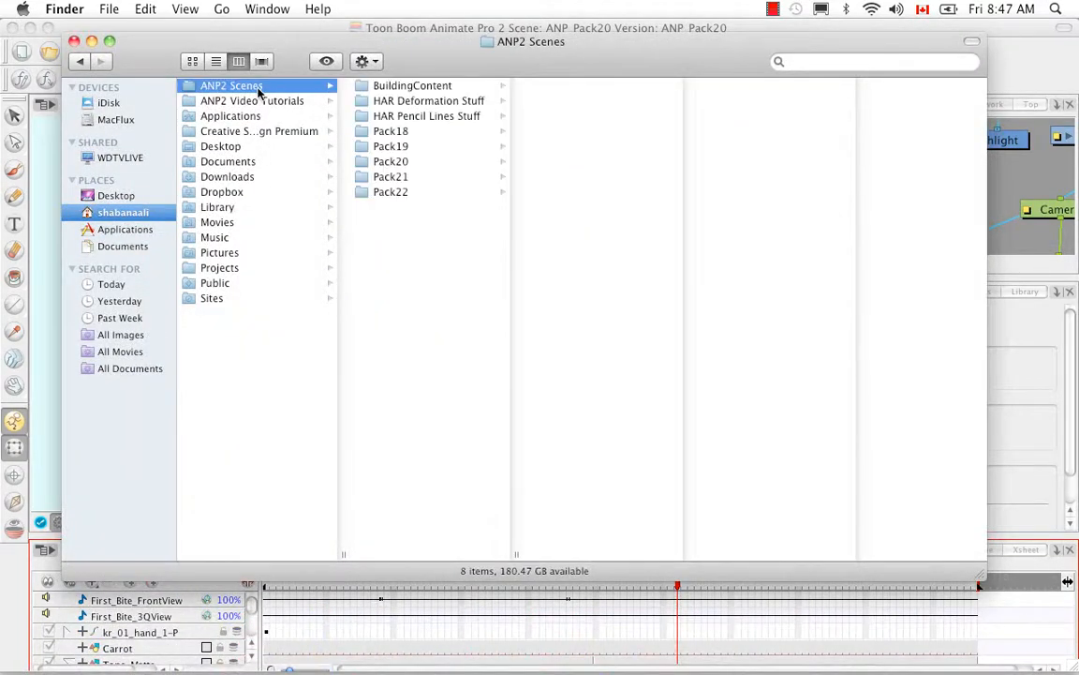
click(394, 192)
click(401, 178)
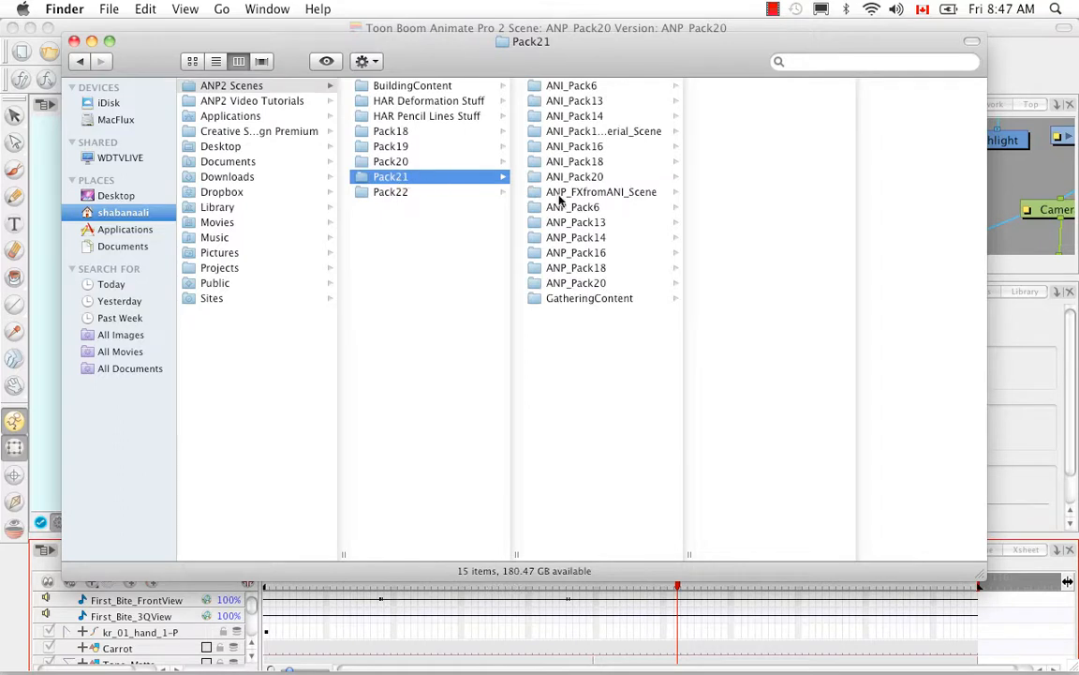
click(548, 145)
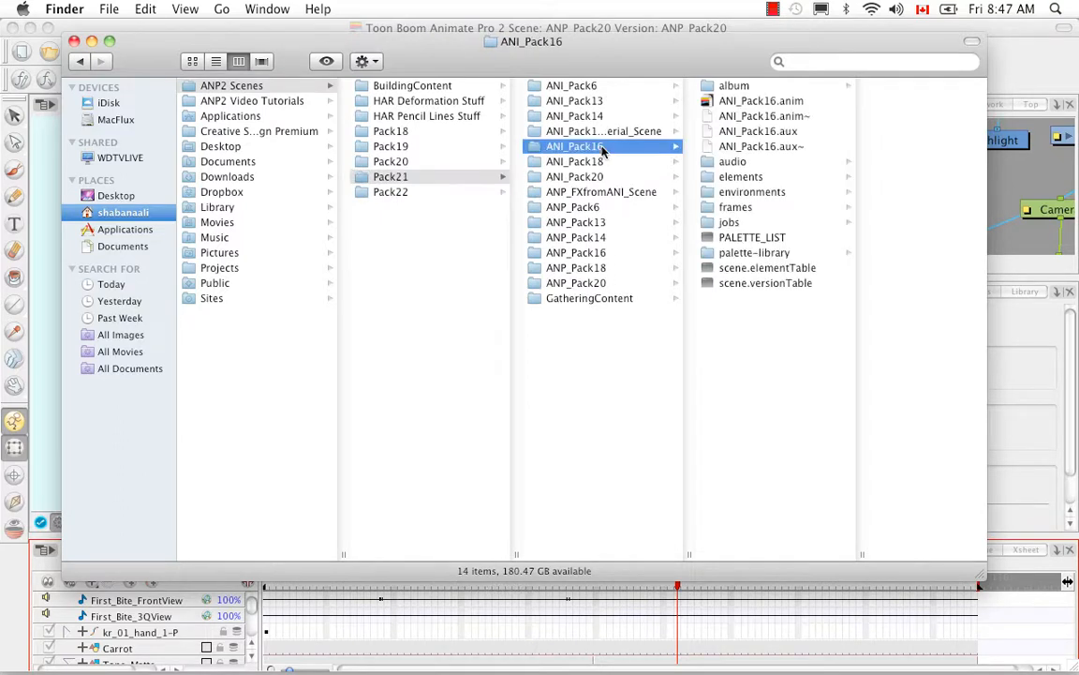
Open ANI_Pack16.anim with Animate instead of the default AnimatePro, and dismiss the unsupported effects warning
click(754, 105)
right_click(705, 110)
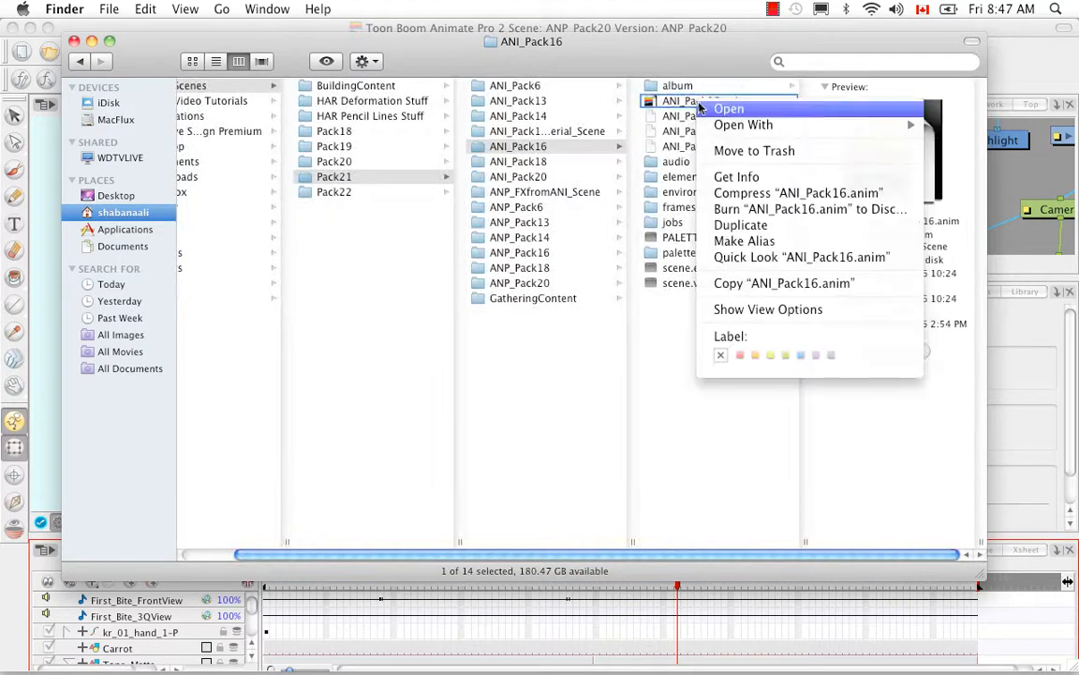
mouse_move(711, 125)
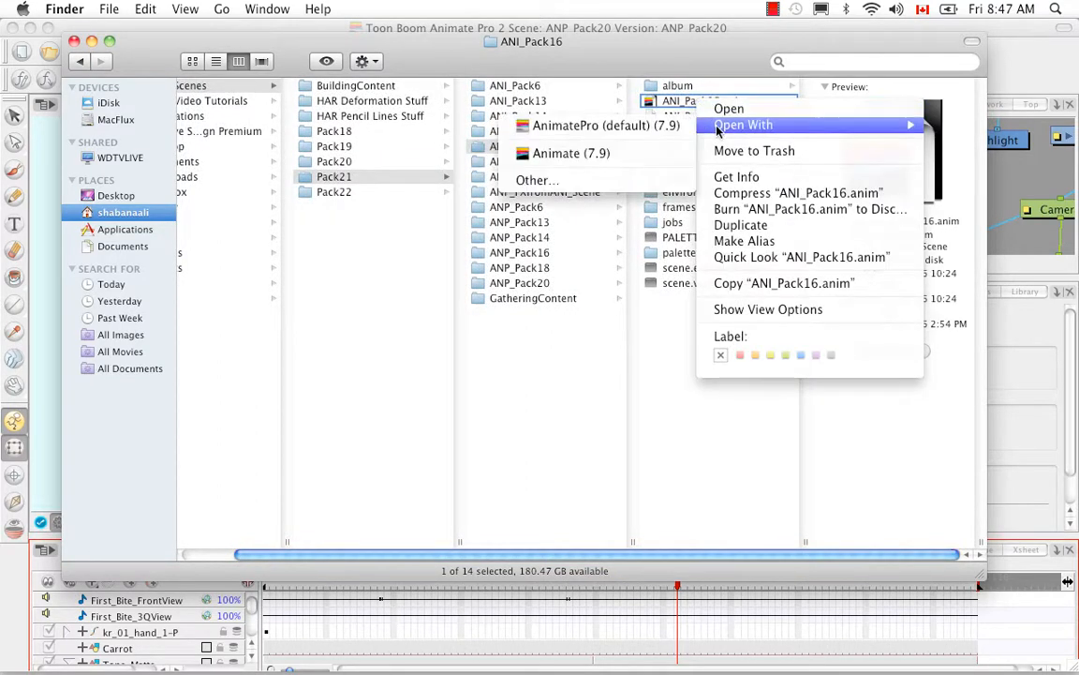
click(631, 153)
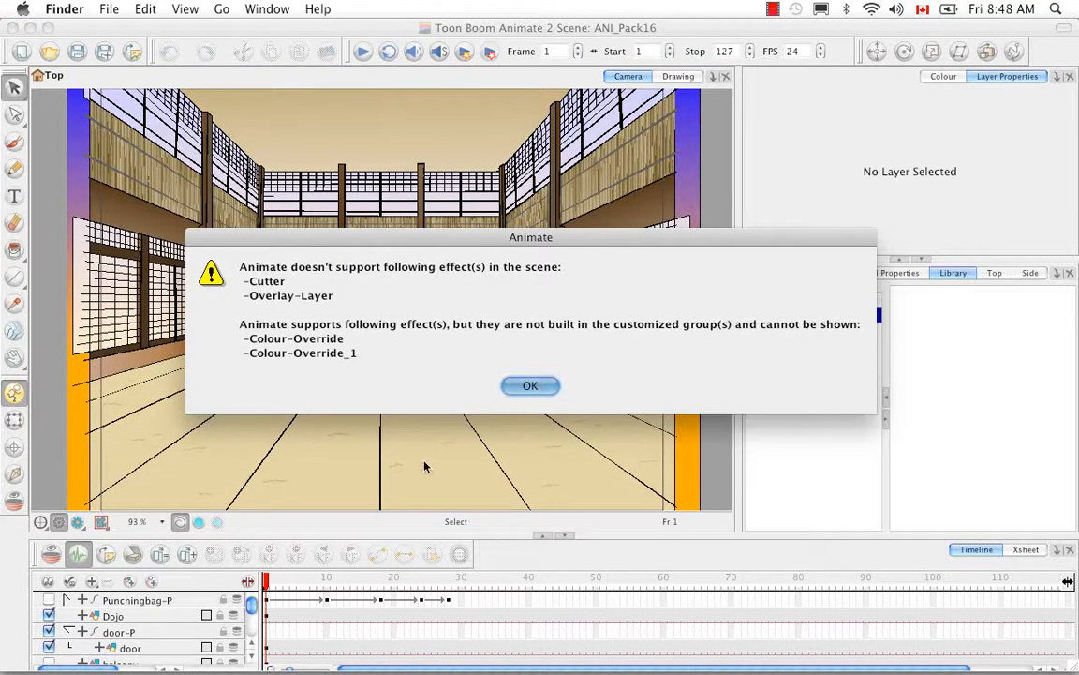
click(528, 389)
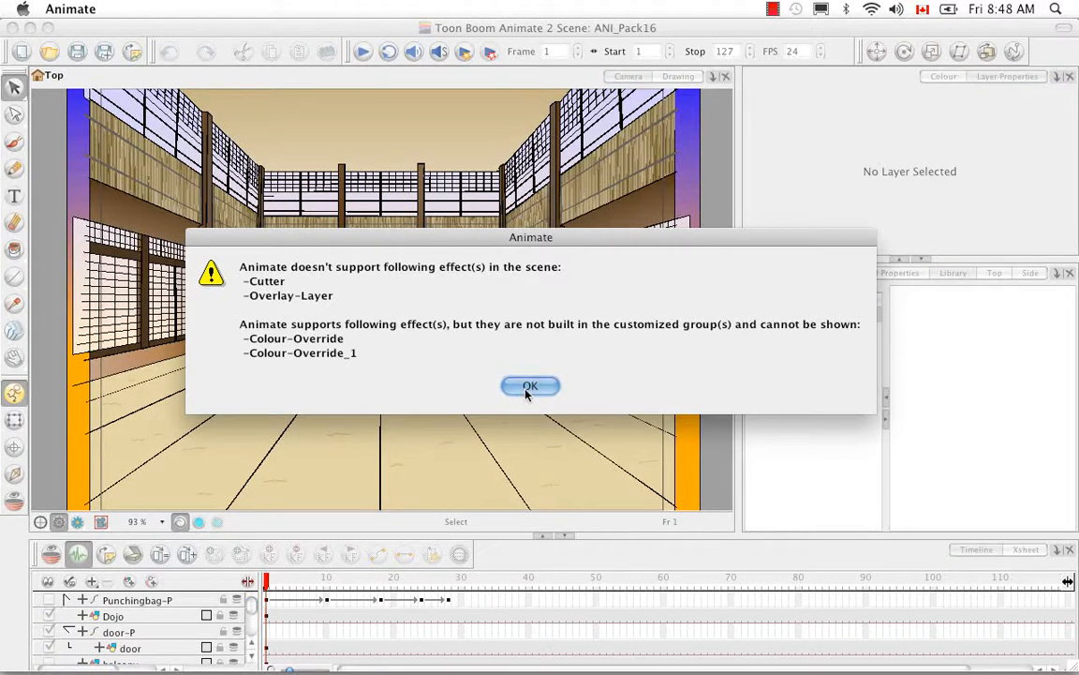
click(528, 387)
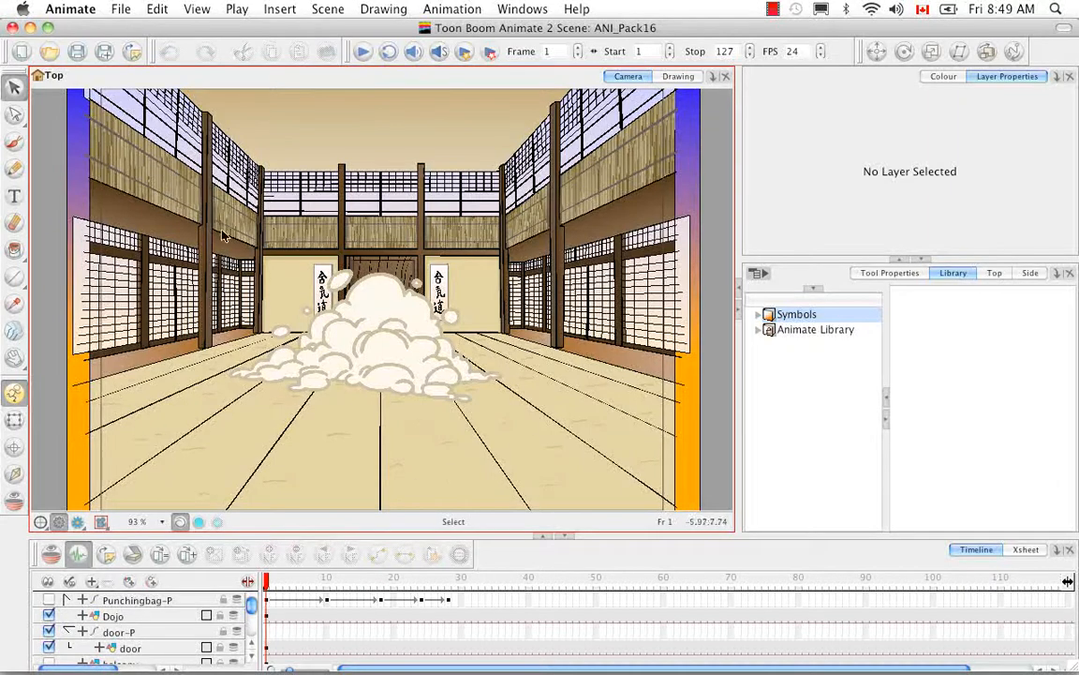
Go to frame 34, preview it in Render View, and return to OpenGL View
drag(272, 579, 489, 575)
click(78, 524)
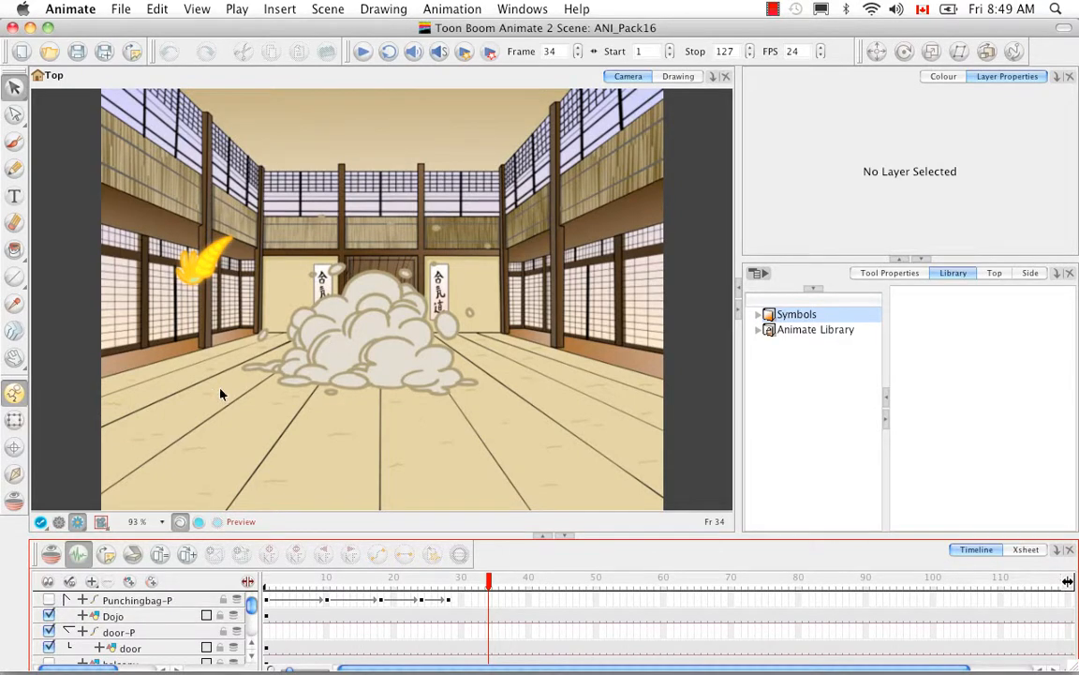
click(58, 521)
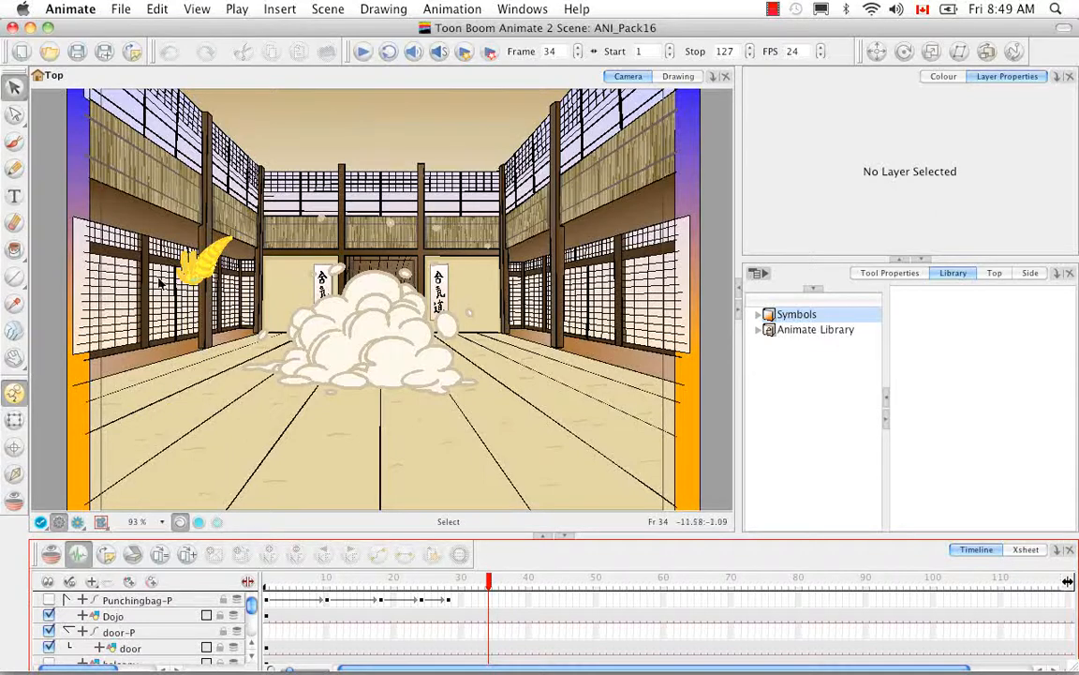
Start an image export of the scene and set the output file prefix to KR_Scene04-
click(121, 10)
mouse_move(173, 204)
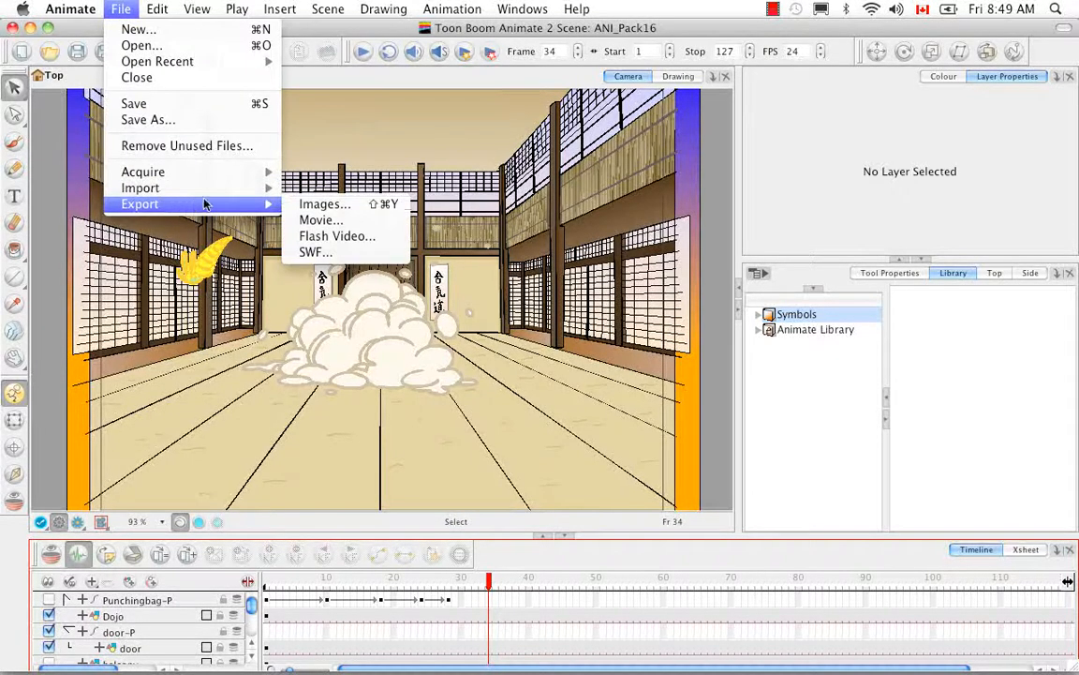
click(346, 206)
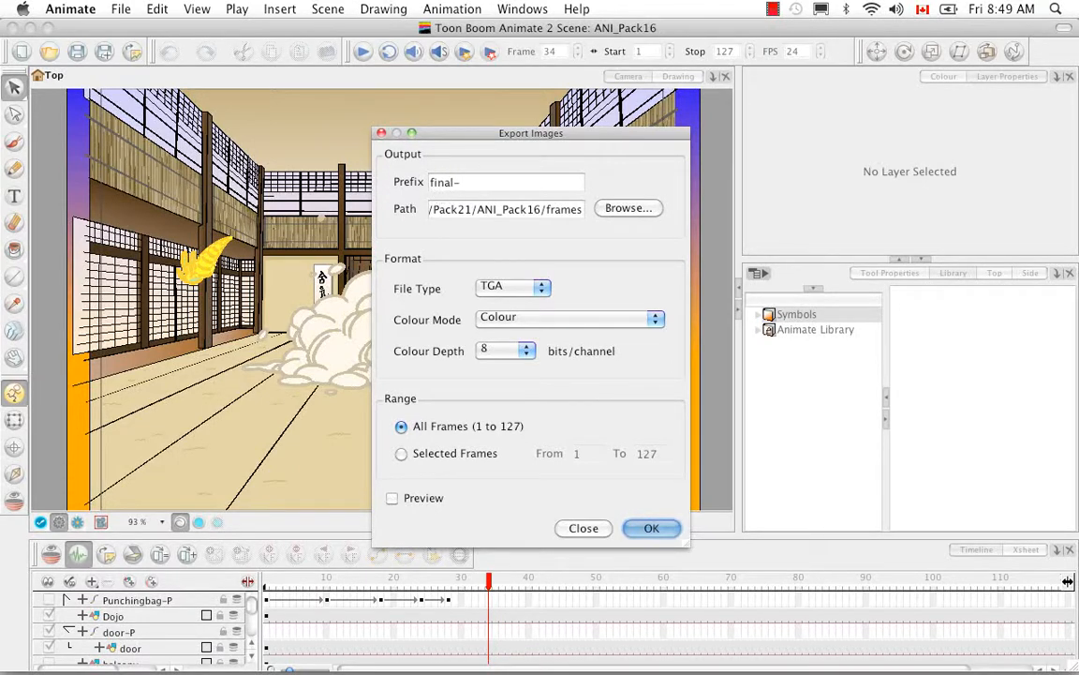
key(super+a)
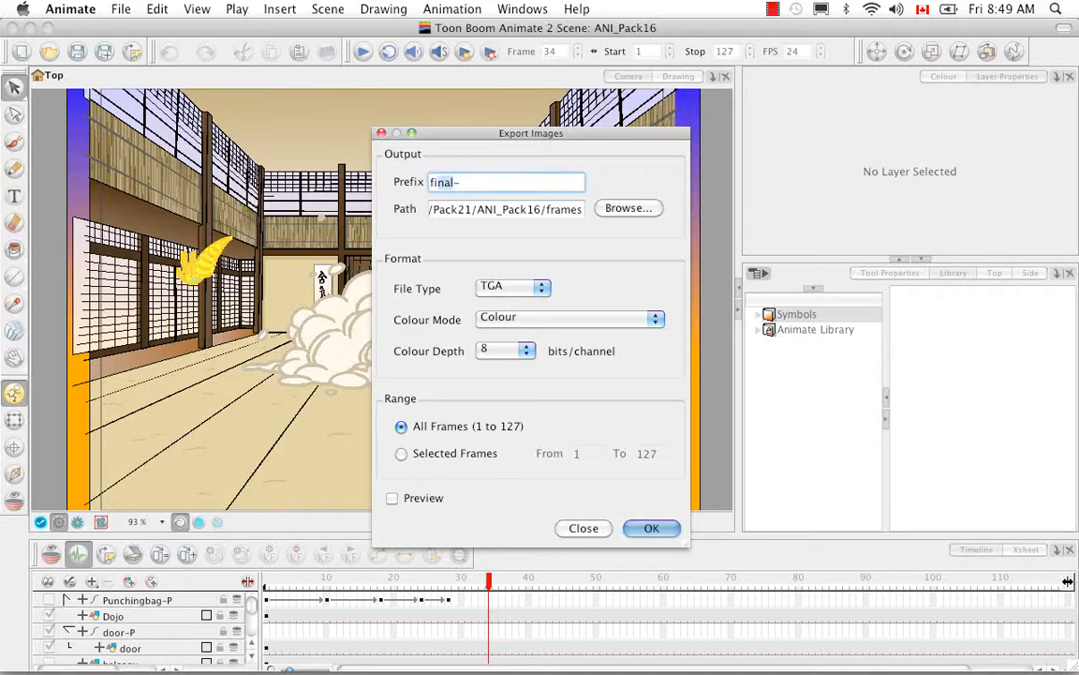
key(BackSpace)
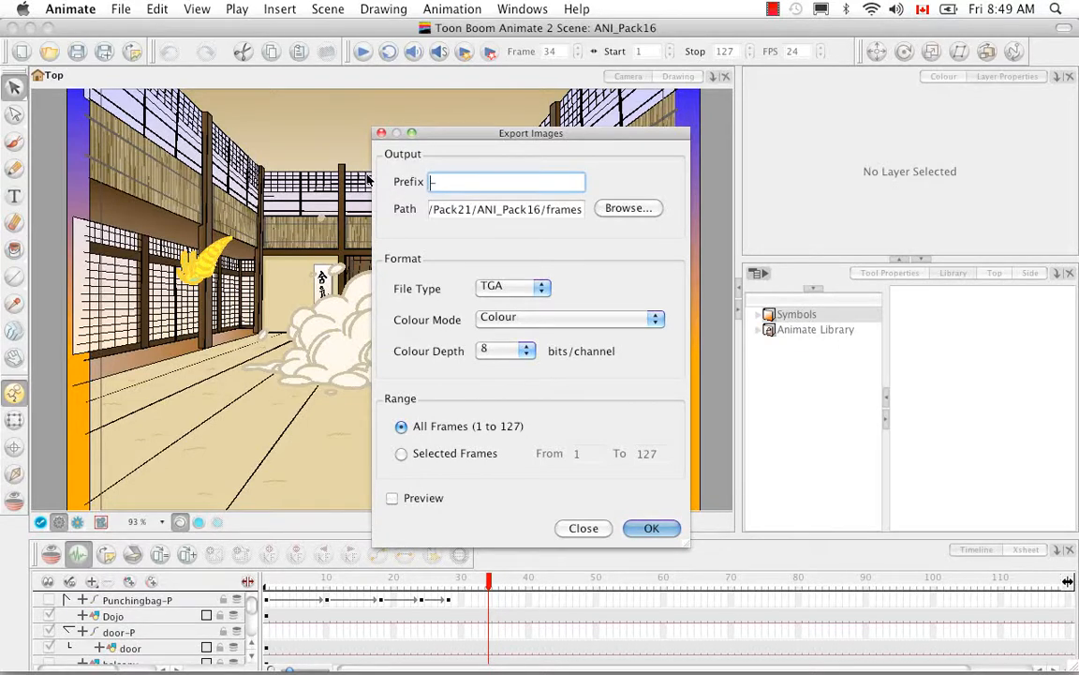
text(KR_Scene)
key(Delete)
text(04-)
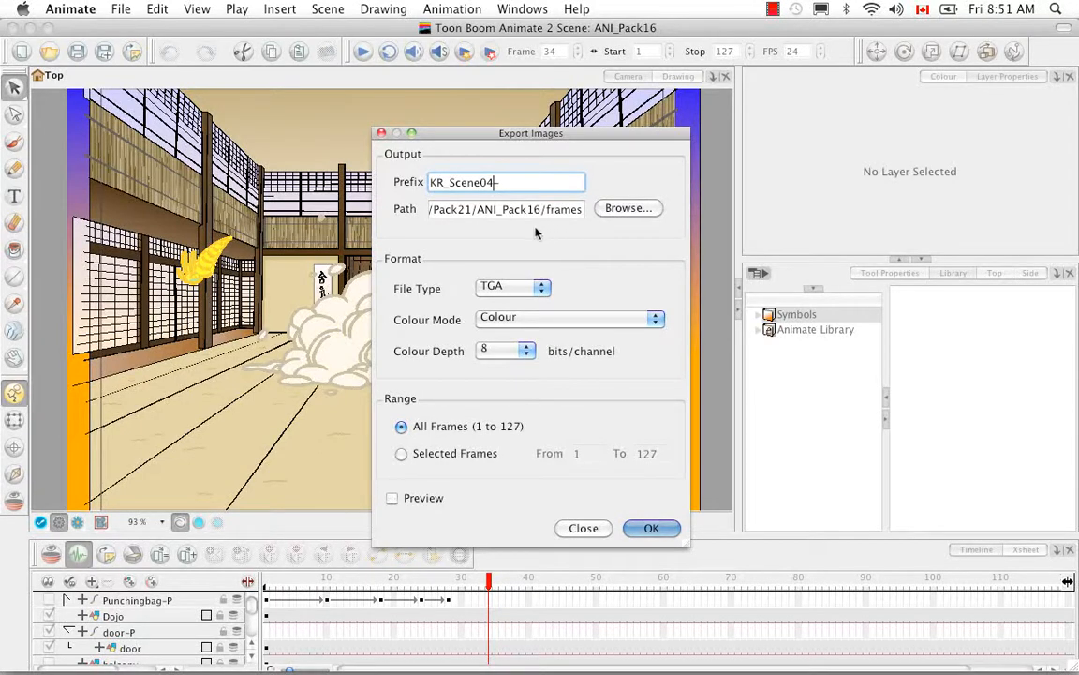
Browse for the export path and look into the frames folder inside the ANI_Pack16 scene folder
click(636, 209)
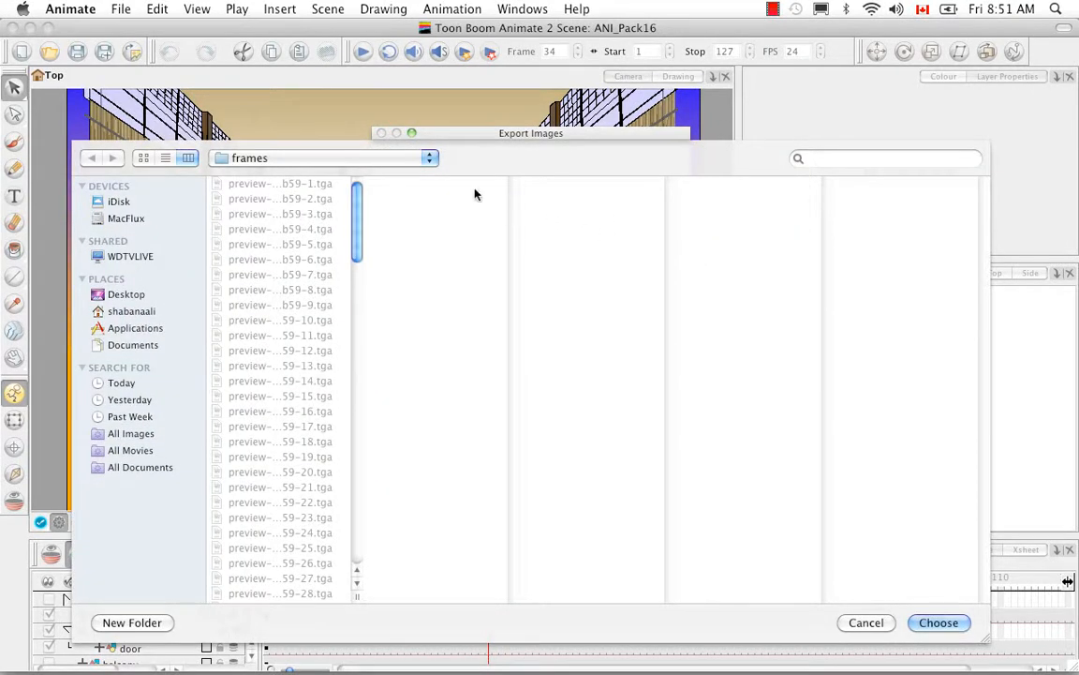
click(430, 159)
click(414, 176)
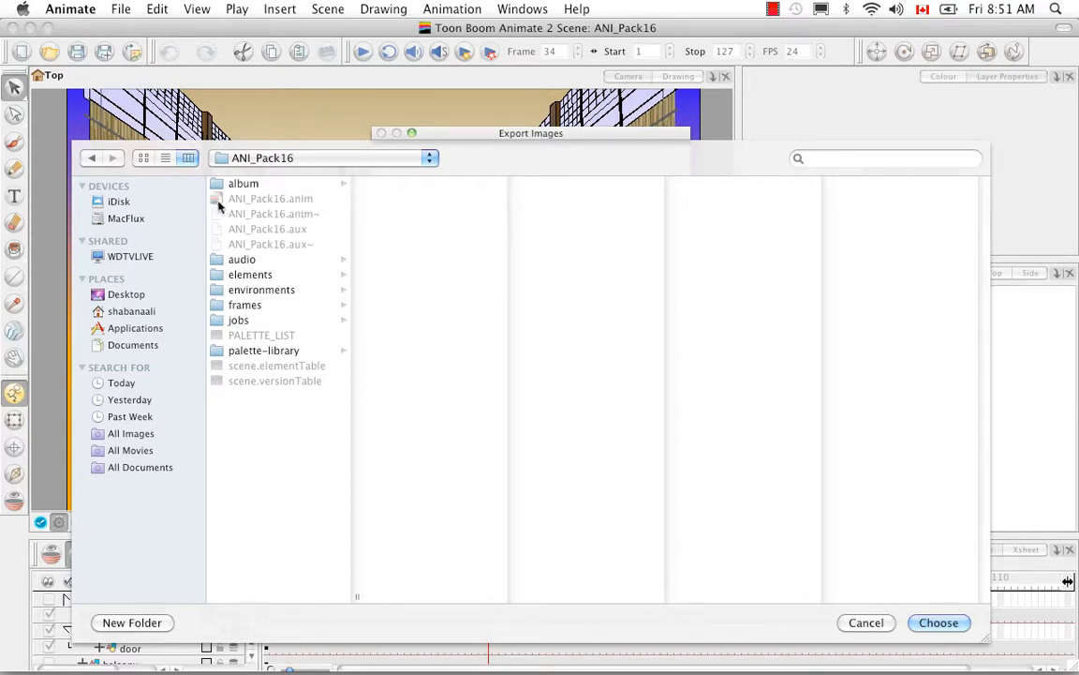
click(269, 308)
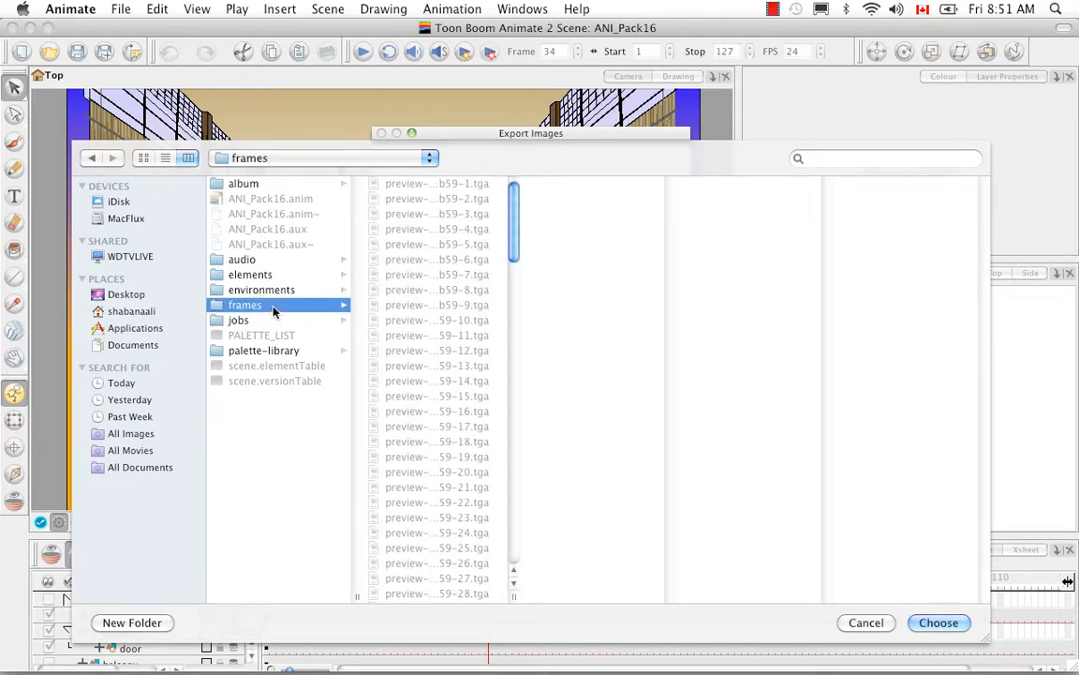
Set the image export path to the Pack22 folder inside ANP2 Scenes
click(431, 164)
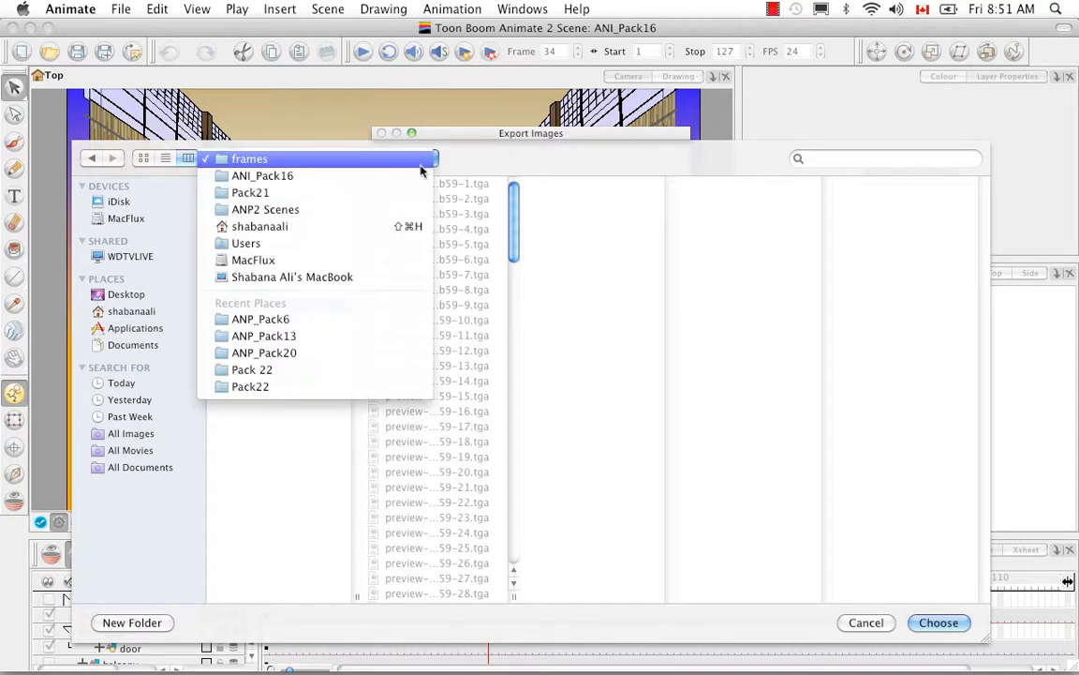
click(418, 207)
click(248, 292)
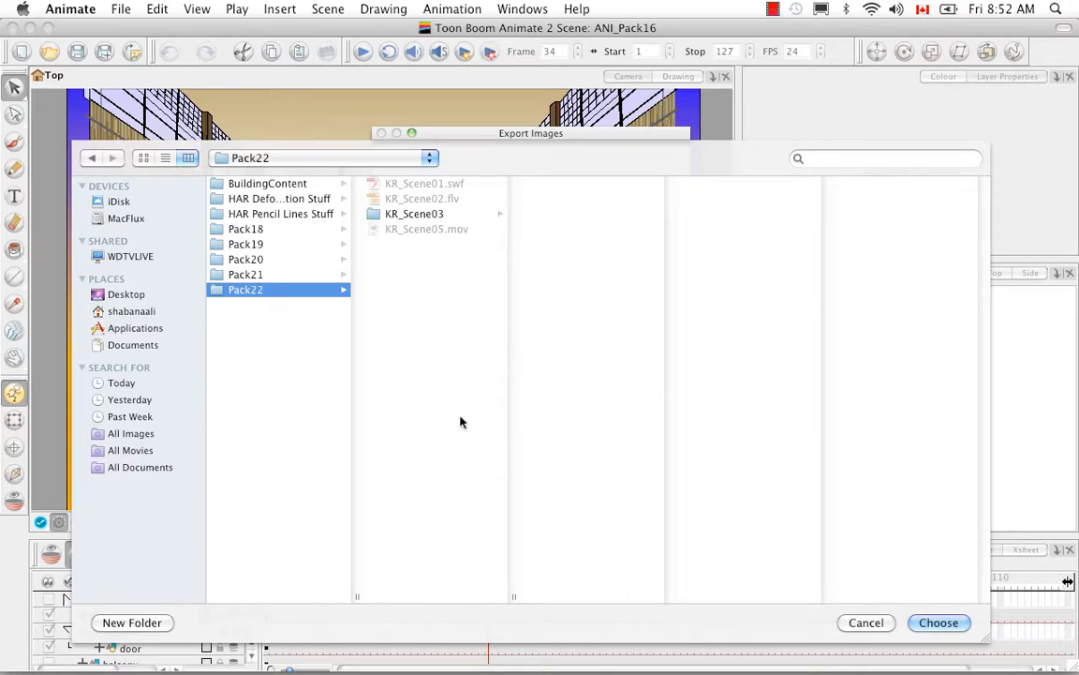
click(938, 623)
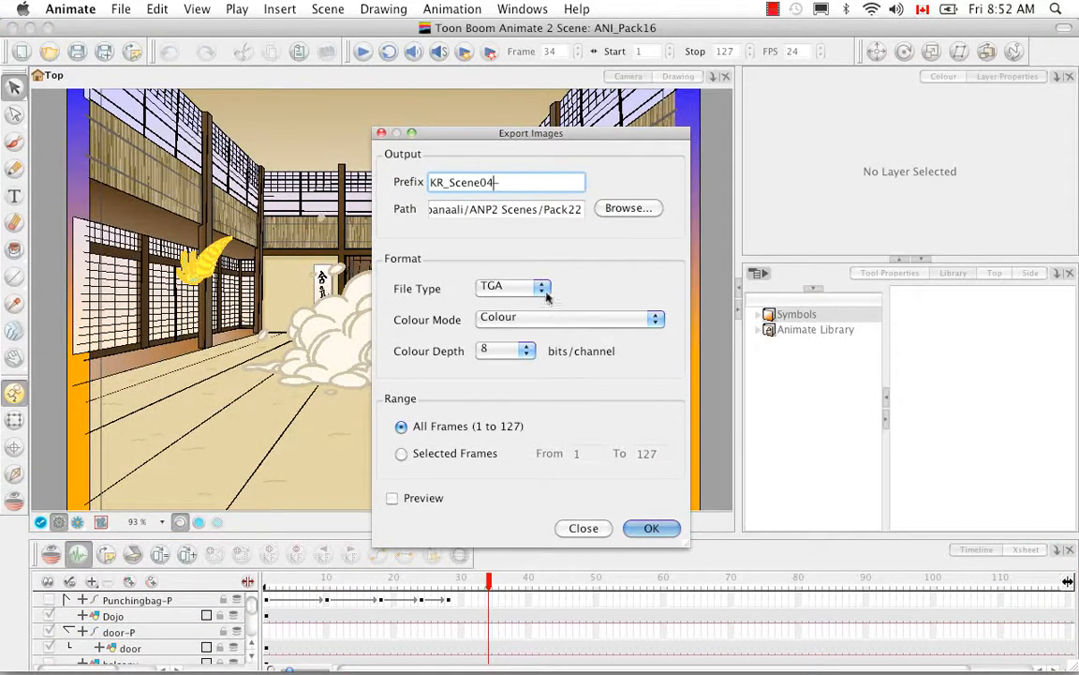
Look through the export file types, try the Colour with Transparency mode for TGA, and return it to Colour
click(542, 288)
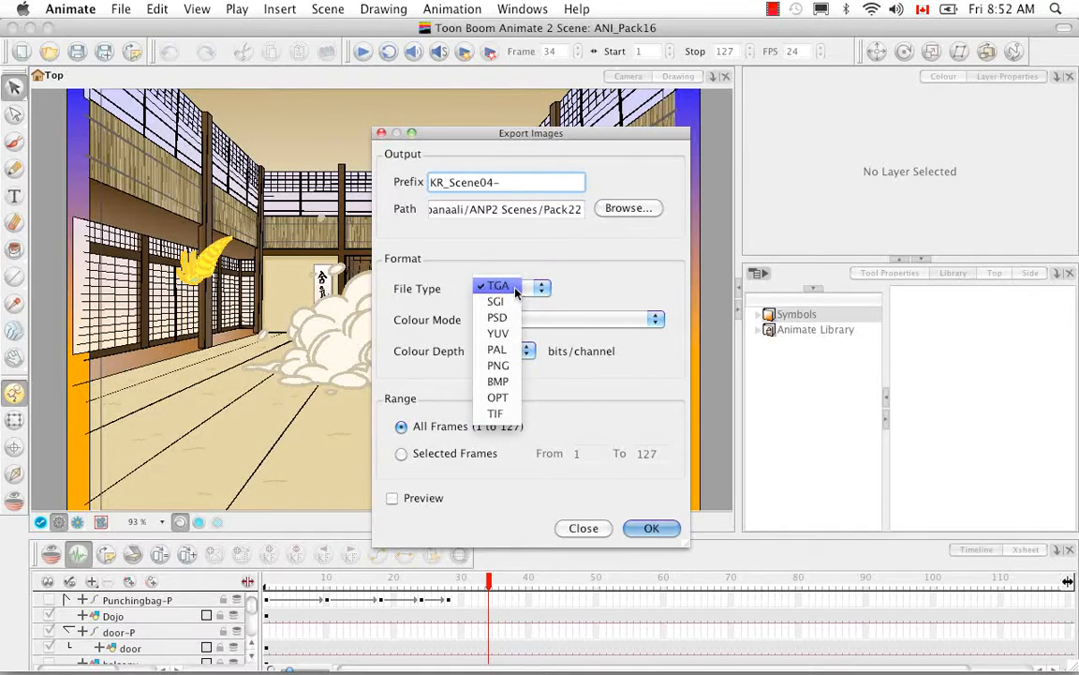
click(591, 290)
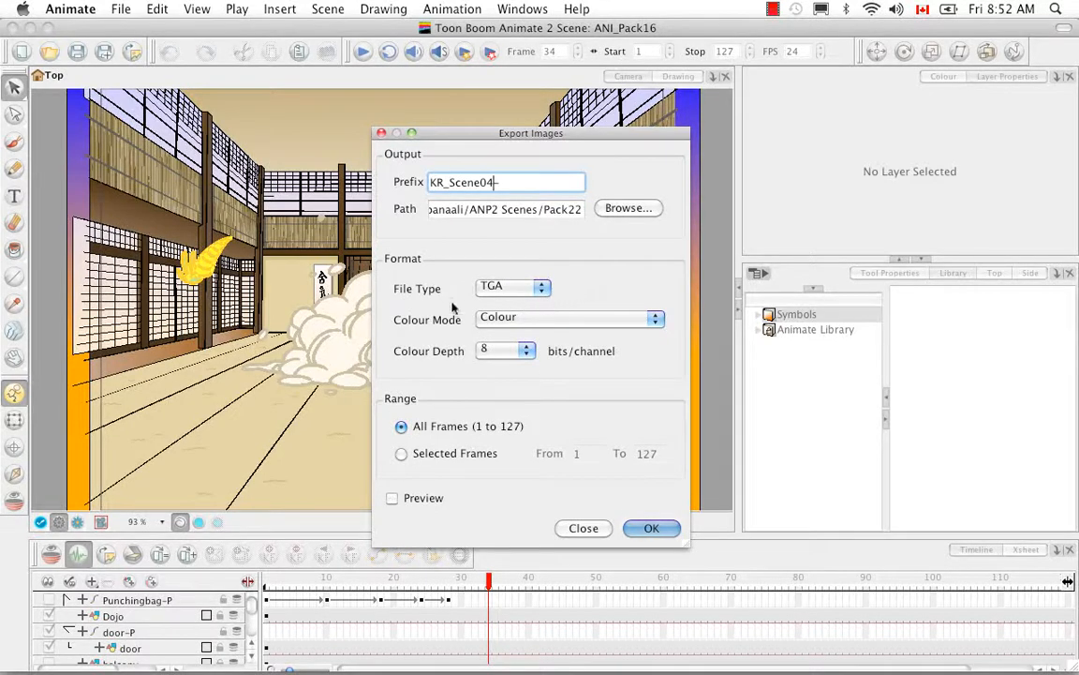
click(655, 319)
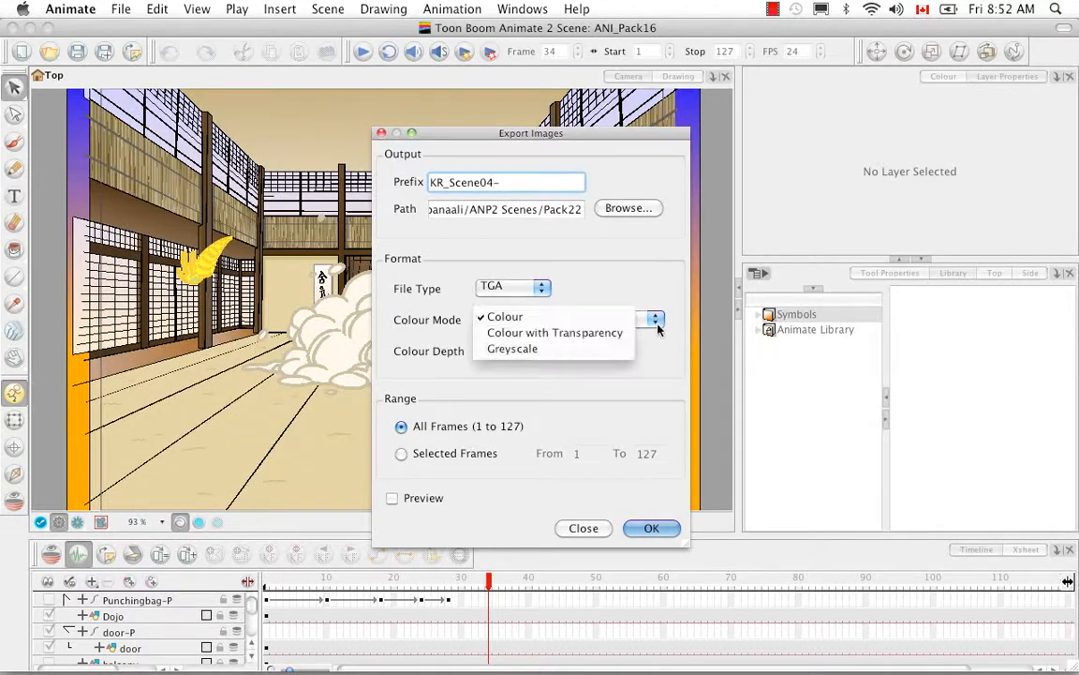
click(632, 337)
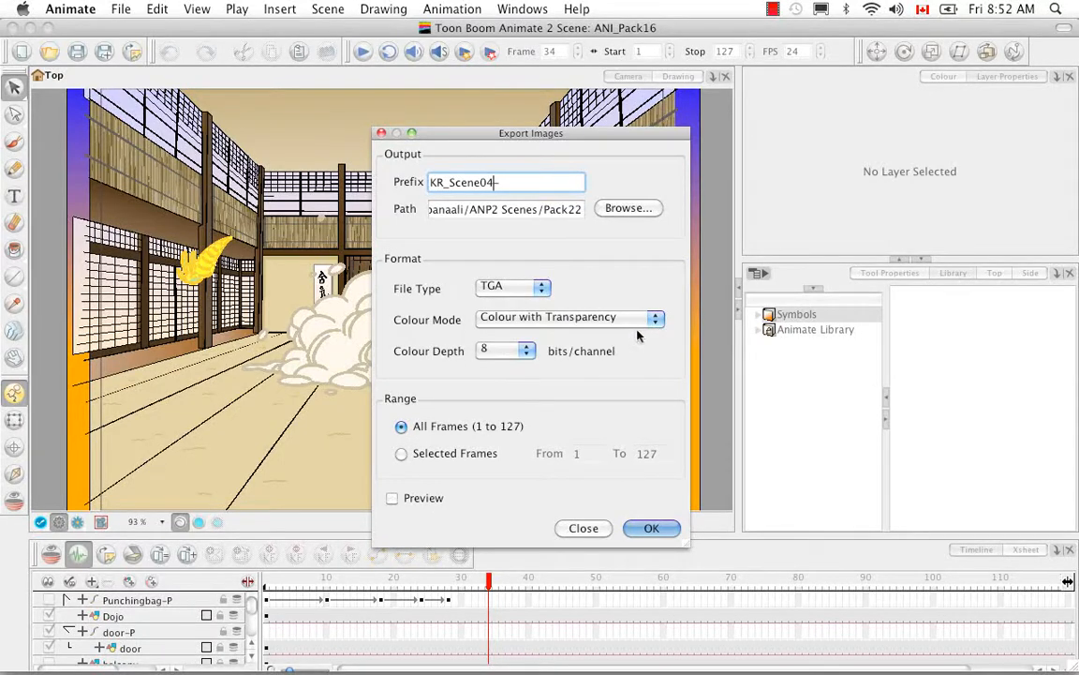
click(653, 320)
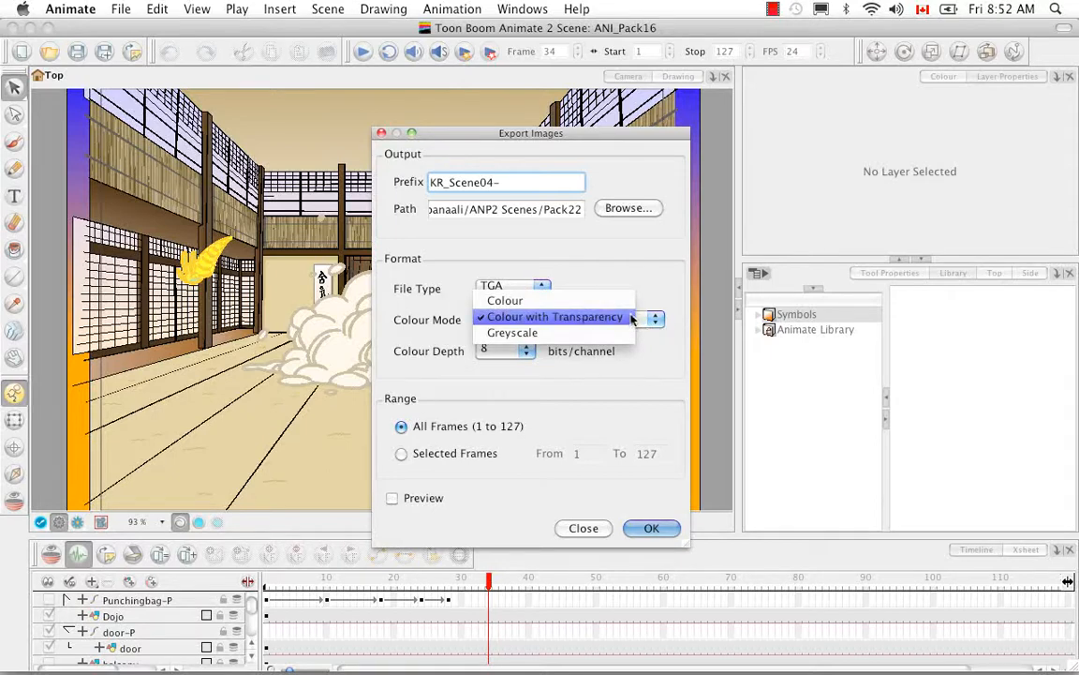
click(617, 300)
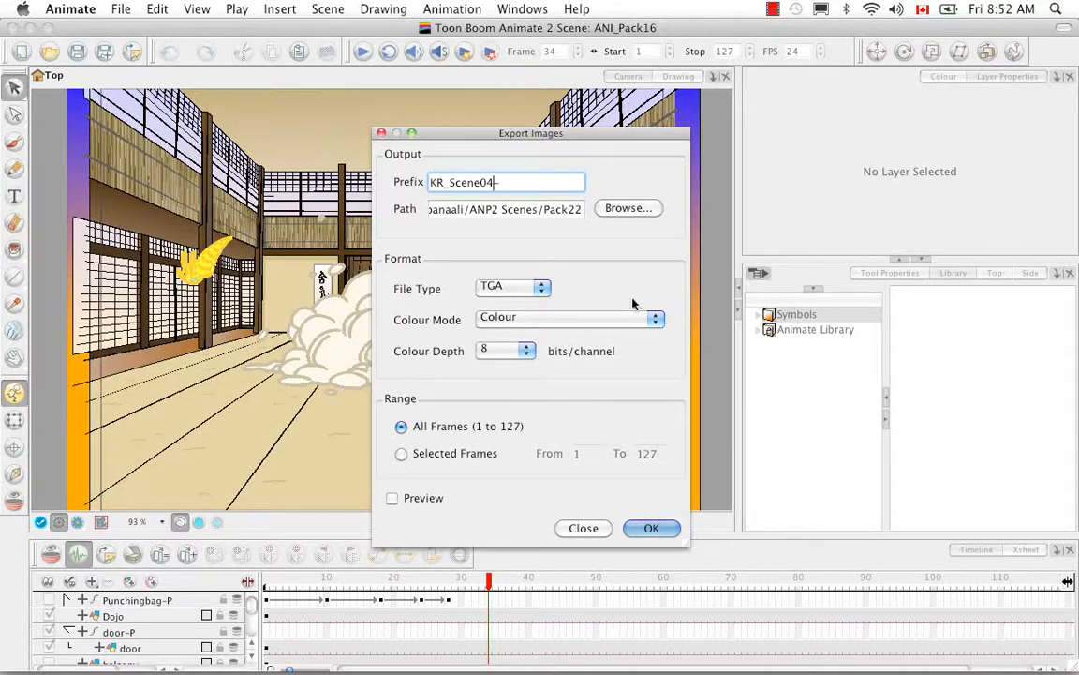
Switch the file type to PNG to check its colour modes, and restore TGA with the Colour mode
click(541, 293)
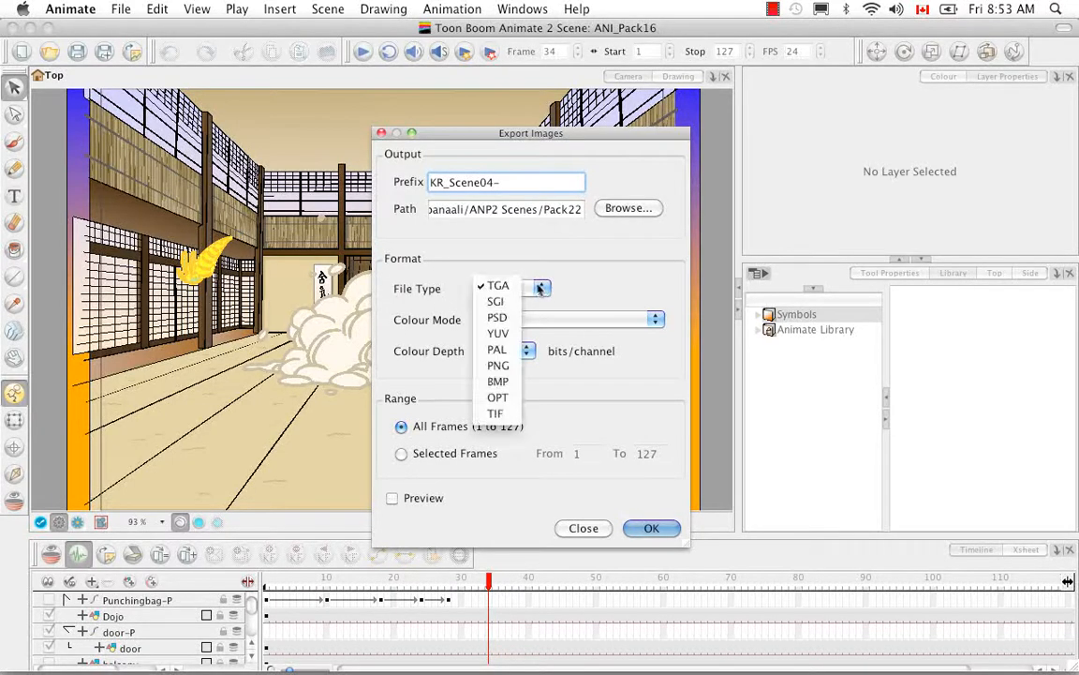
click(511, 367)
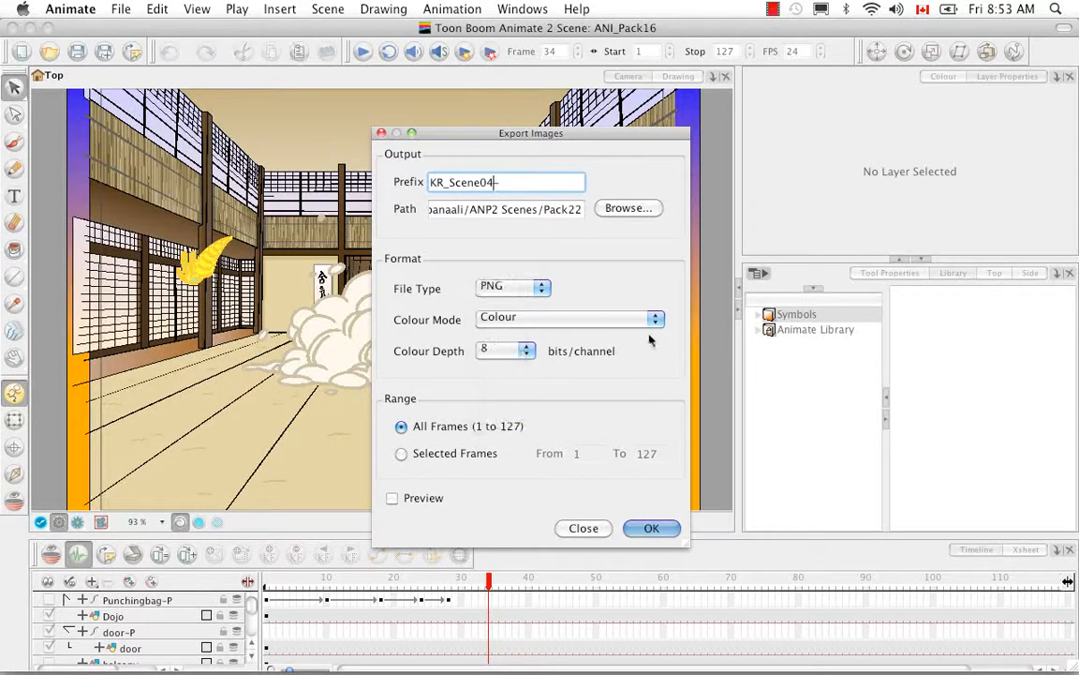
click(656, 321)
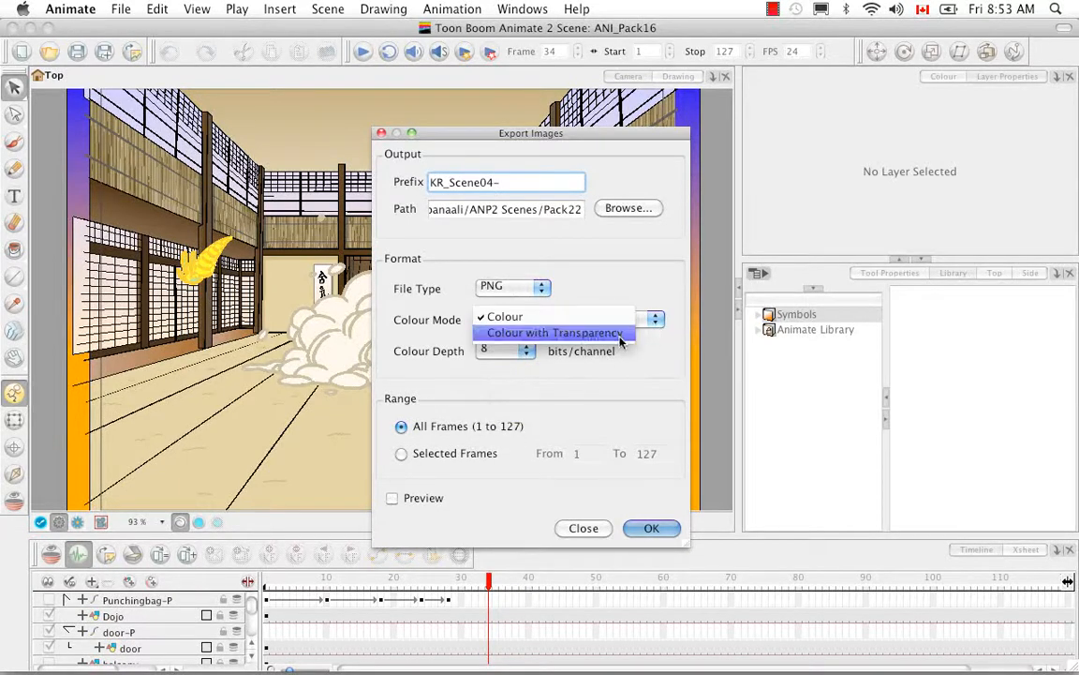
click(619, 316)
click(541, 289)
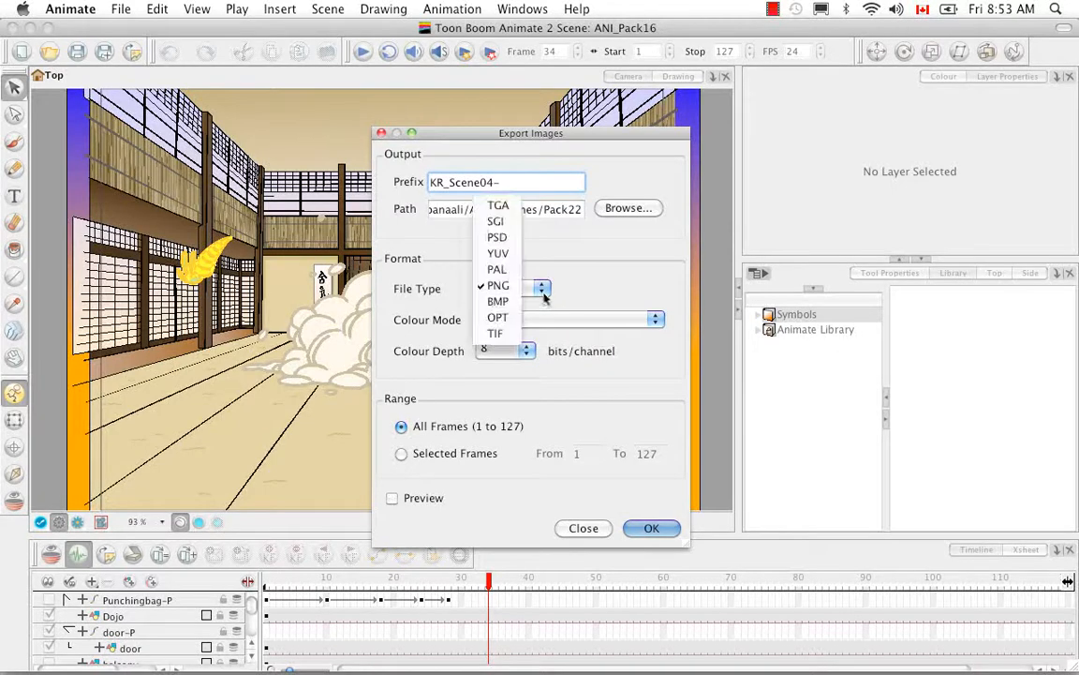
click(497, 210)
click(656, 320)
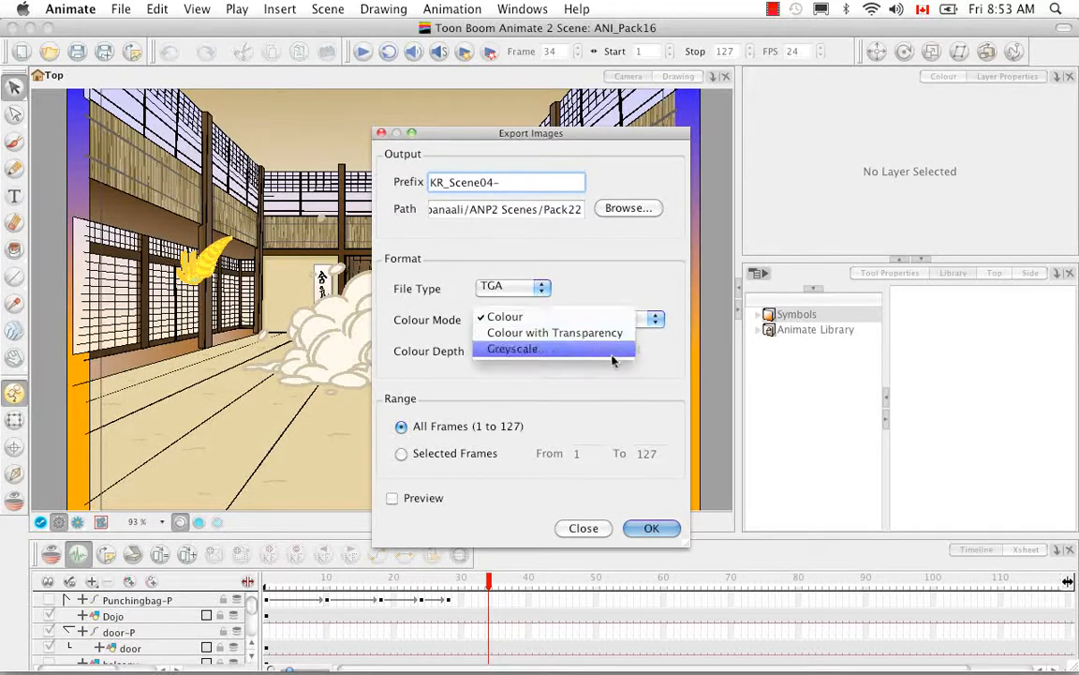
click(619, 317)
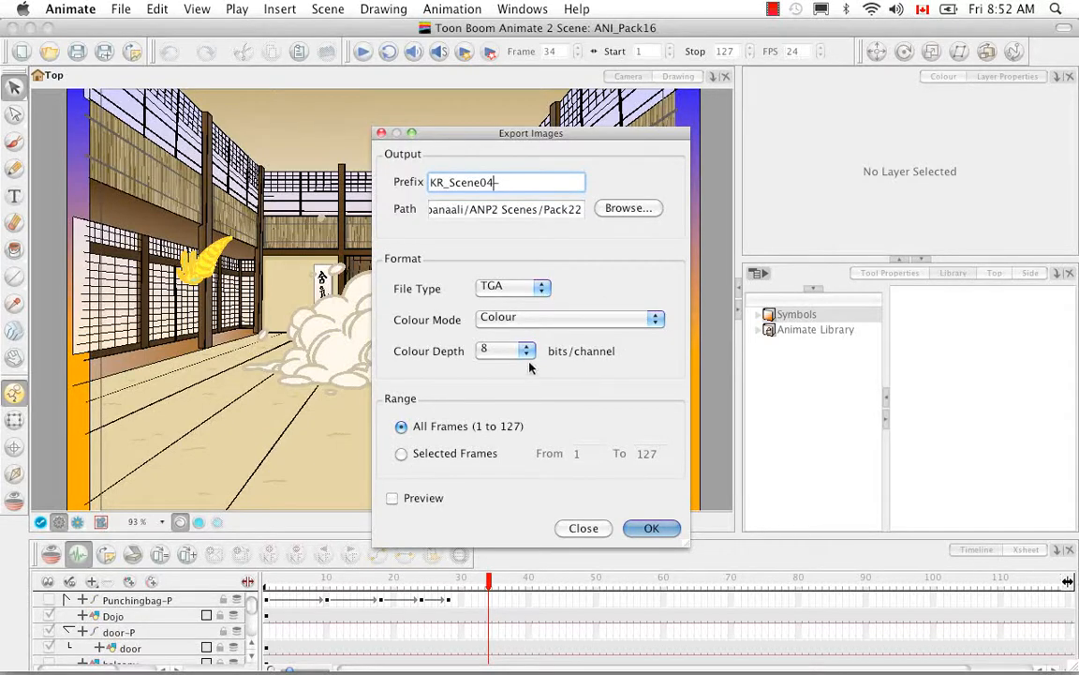
Keep the colour depth at 8 bits/channel and the range on All Frames, and export the images with Preview enabled
click(528, 355)
click(511, 348)
click(401, 454)
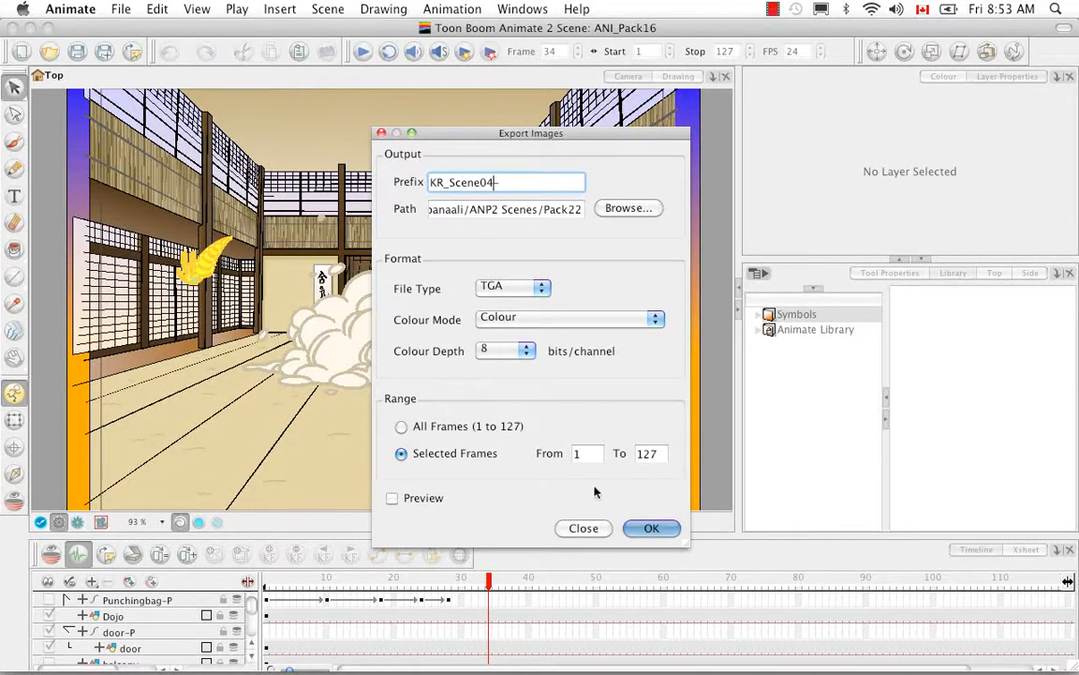
click(401, 426)
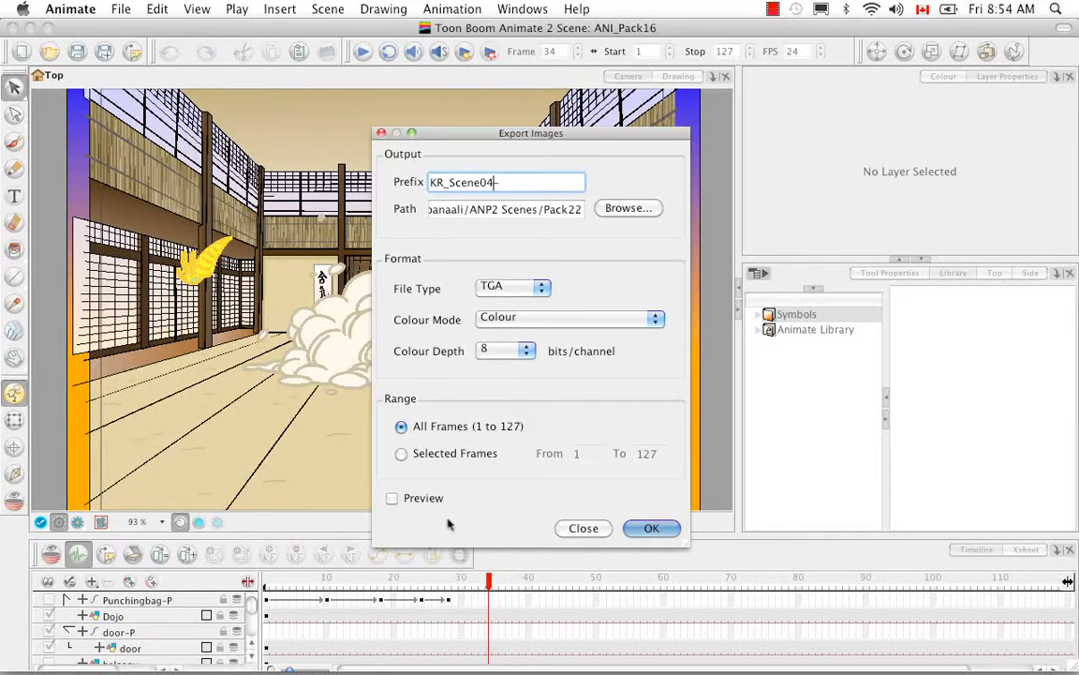
click(393, 498)
click(661, 530)
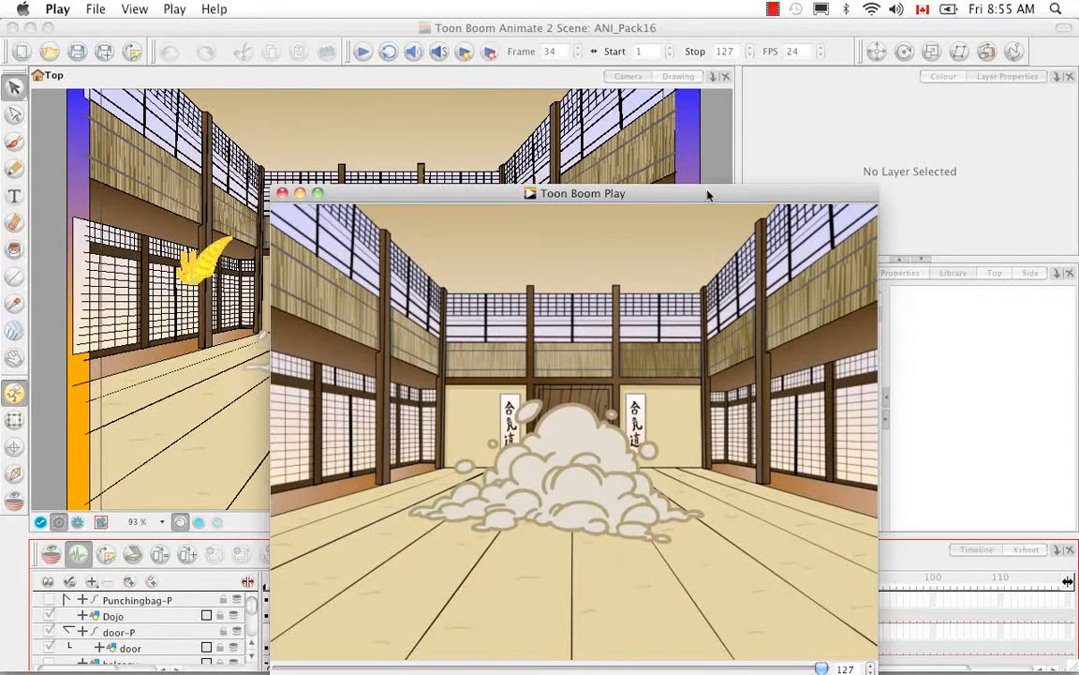
Play back the exported sequence in the Toon Boom Play preview and close the player
drag(707, 194, 659, 37)
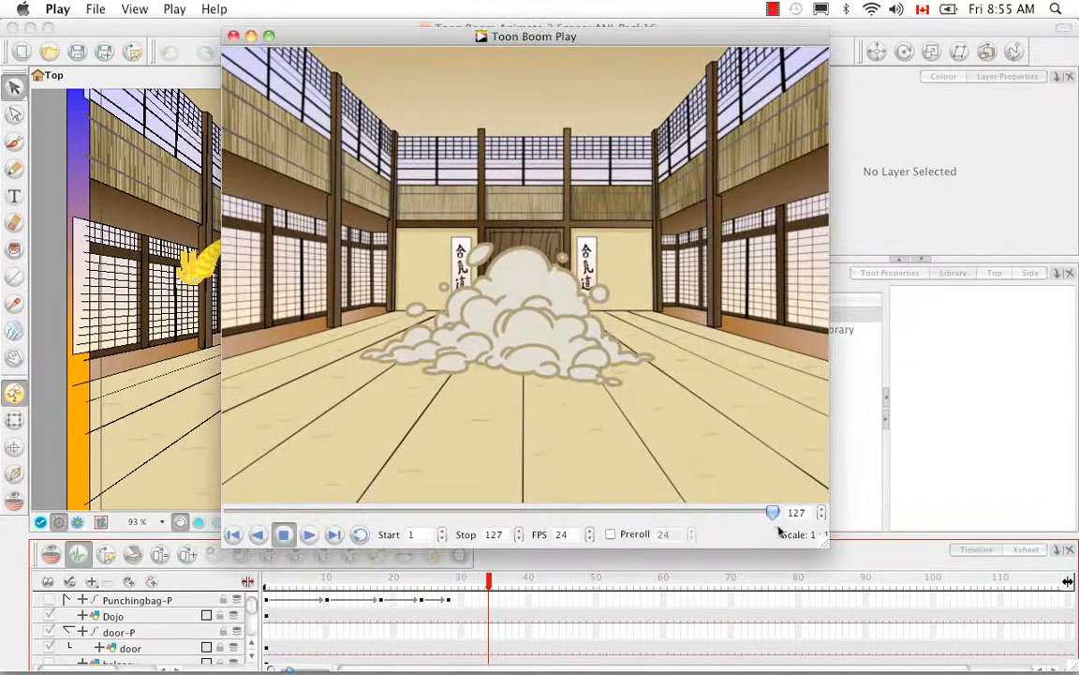
click(309, 534)
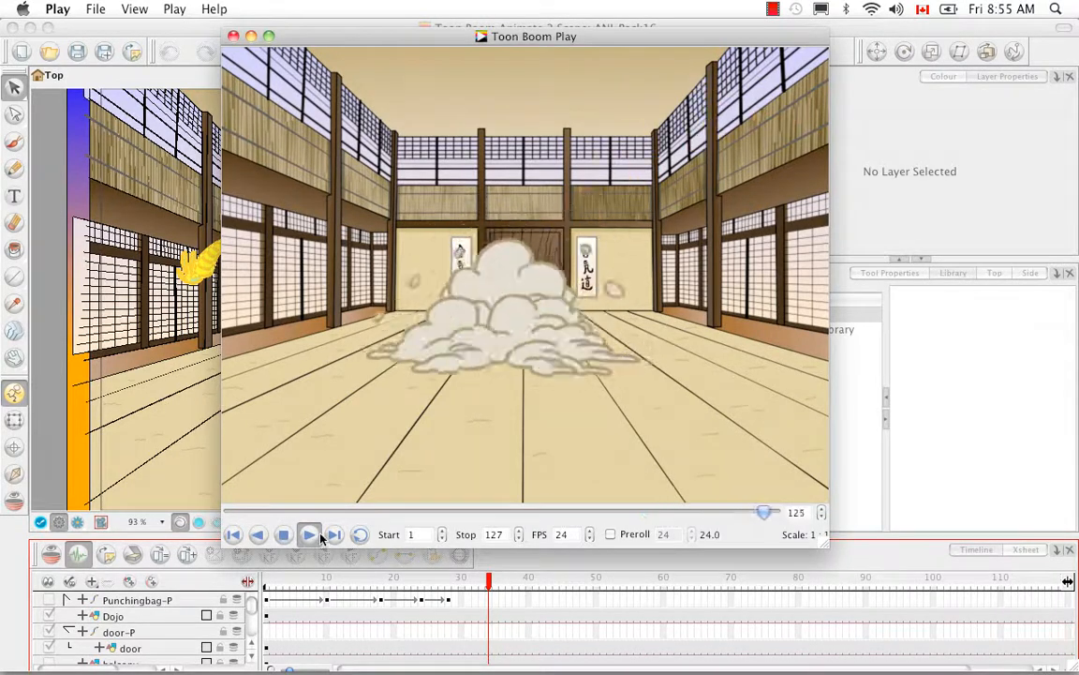
click(233, 36)
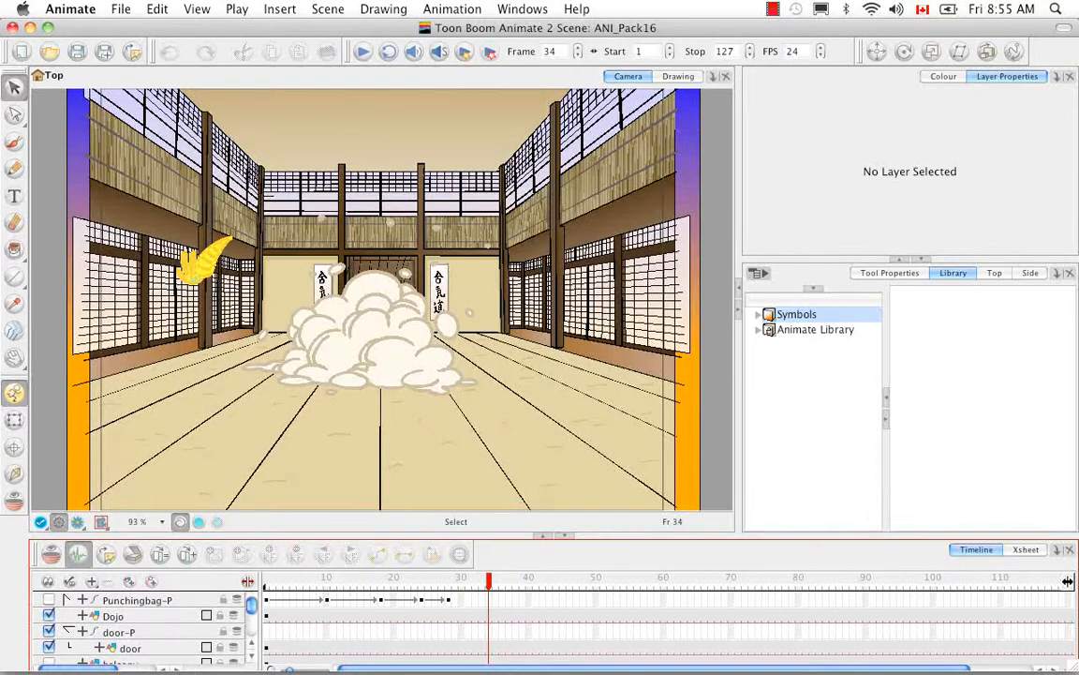
Switch to Finder and create a folder named KR_Scene04 inside Pack22
click(81, 632)
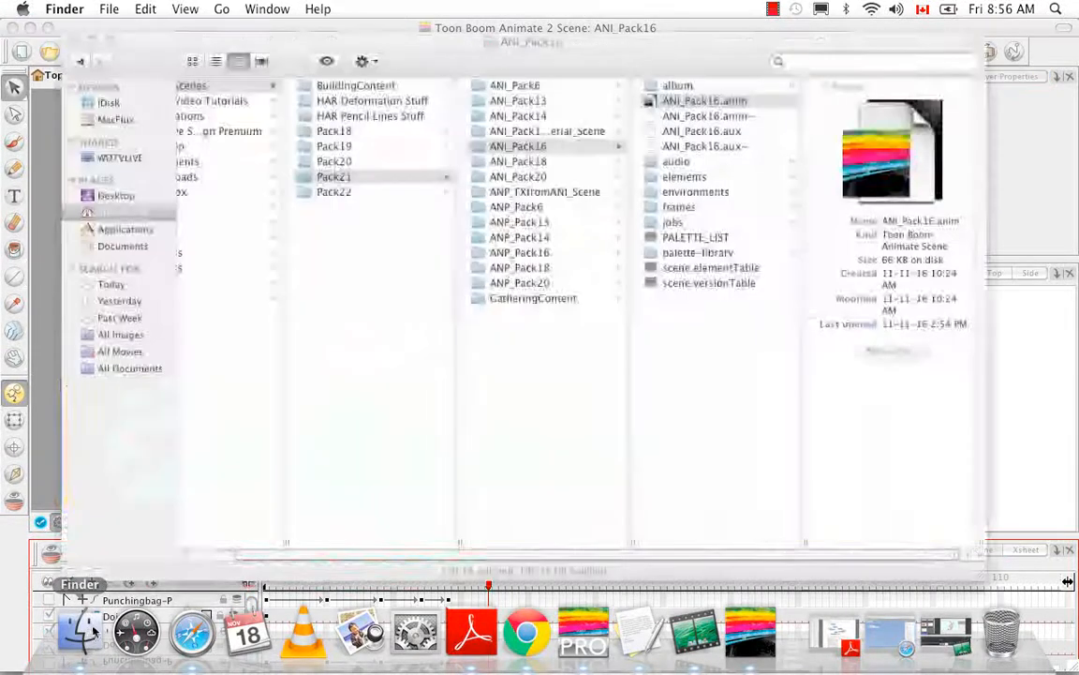
click(333, 192)
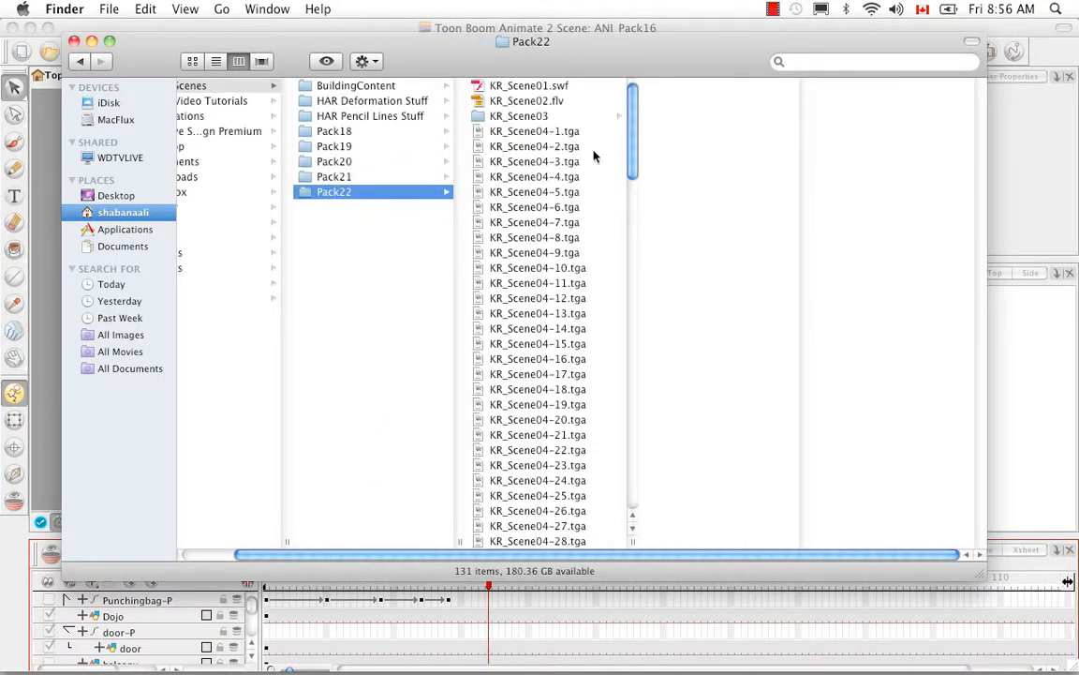
right_click(401, 222)
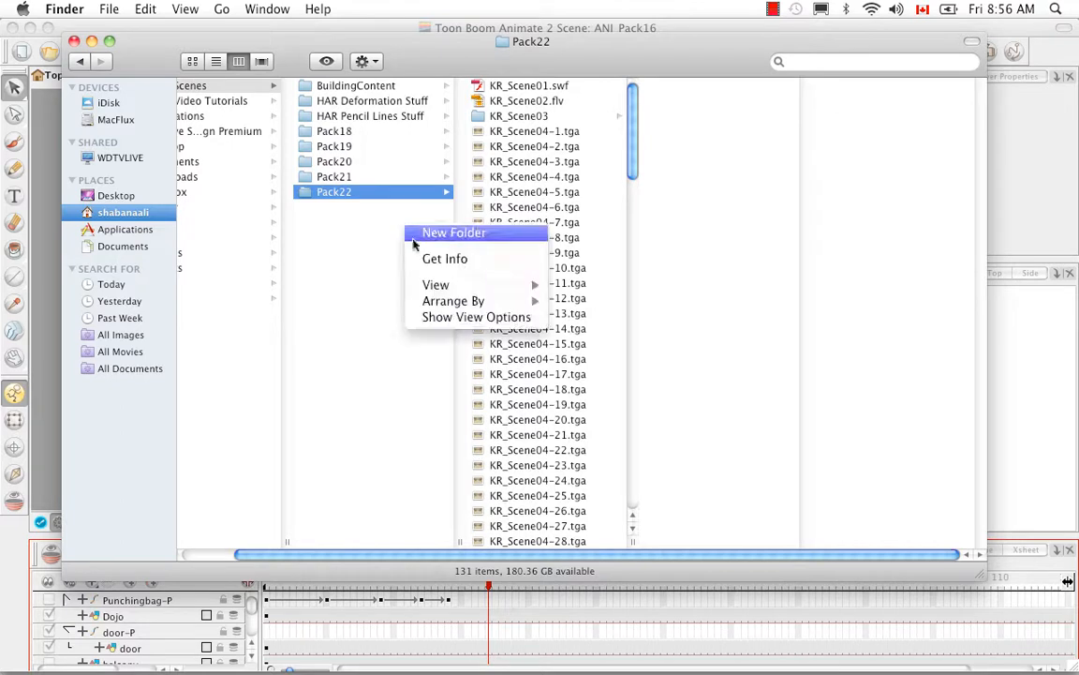
click(426, 232)
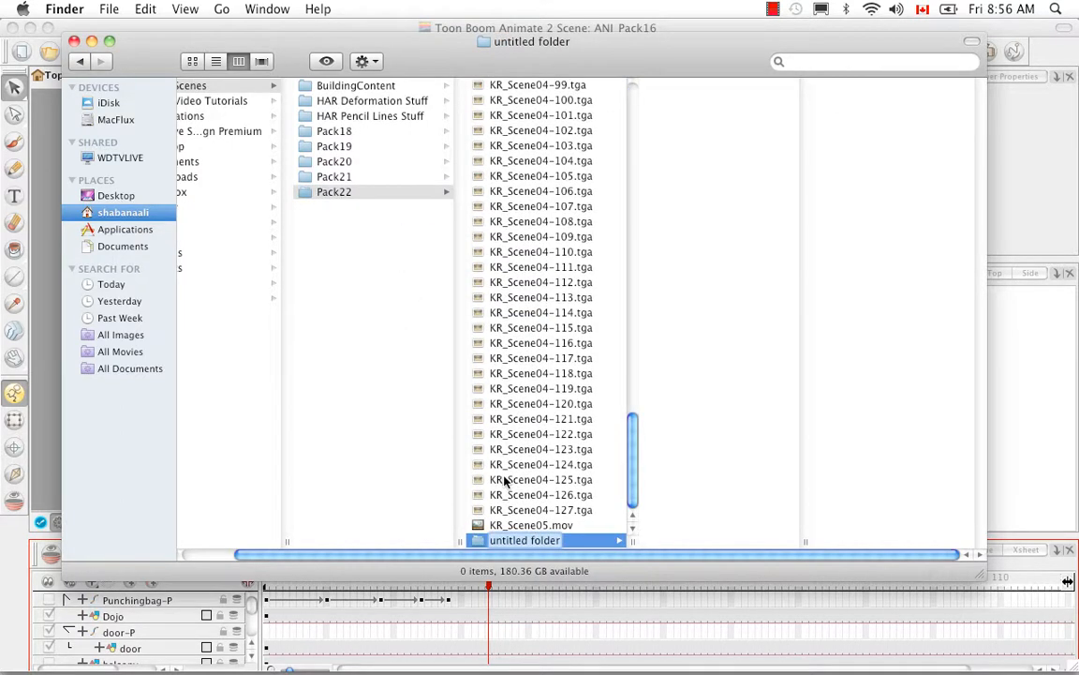
key(BackSpace)
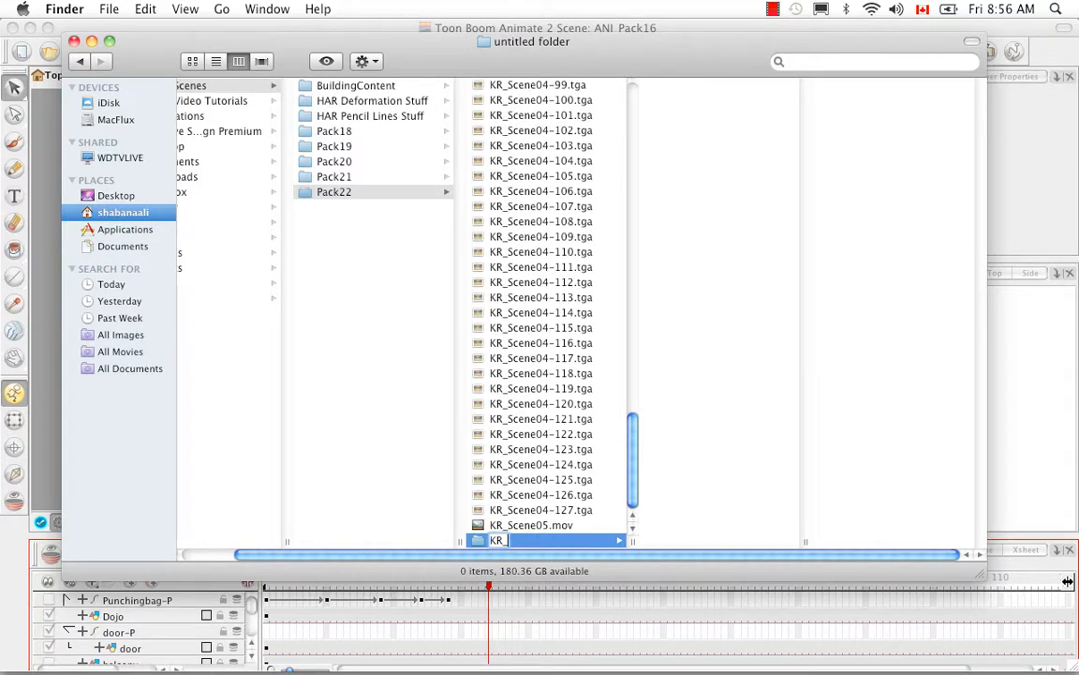
text(KR_Scene04)
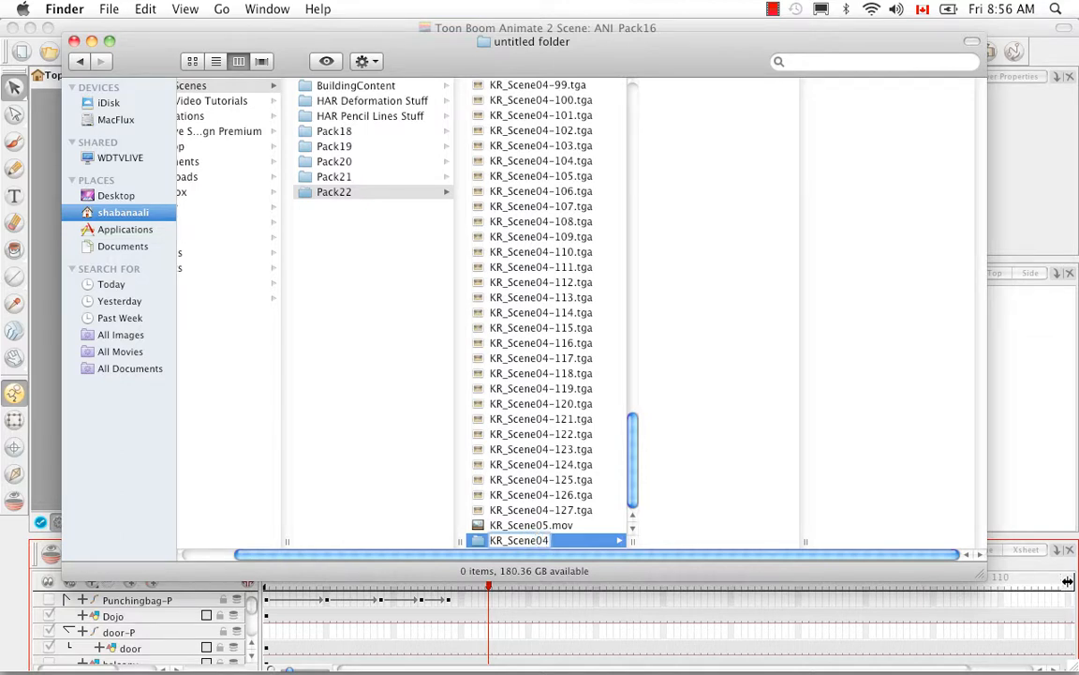
key(Return)
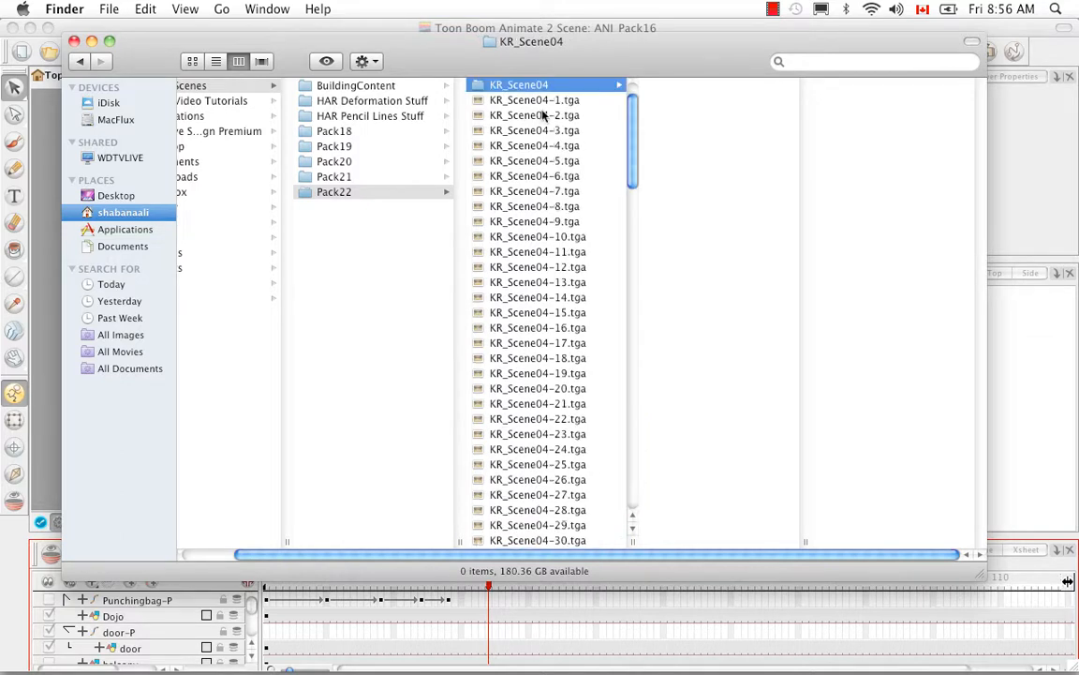
Move all the TGA frames from KR_Scene04-1.tga to KR_Scene04-127.tga into the KR_Scene04 folder
click(549, 105)
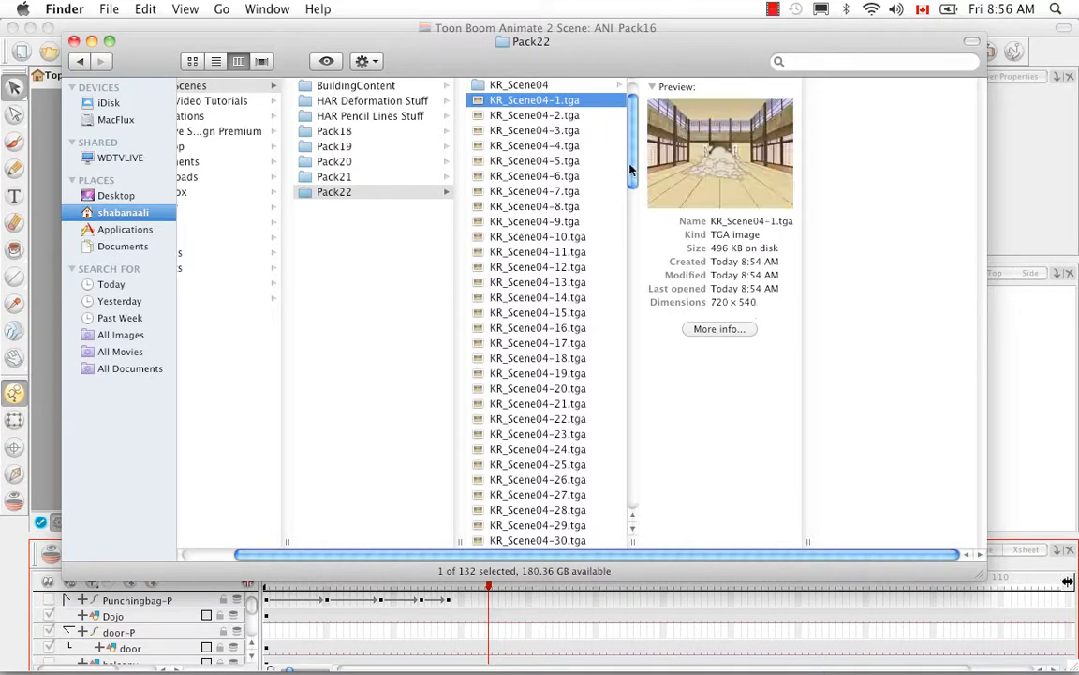
scroll(618, 300, down, 5)
scroll(617, 299, down, 15)
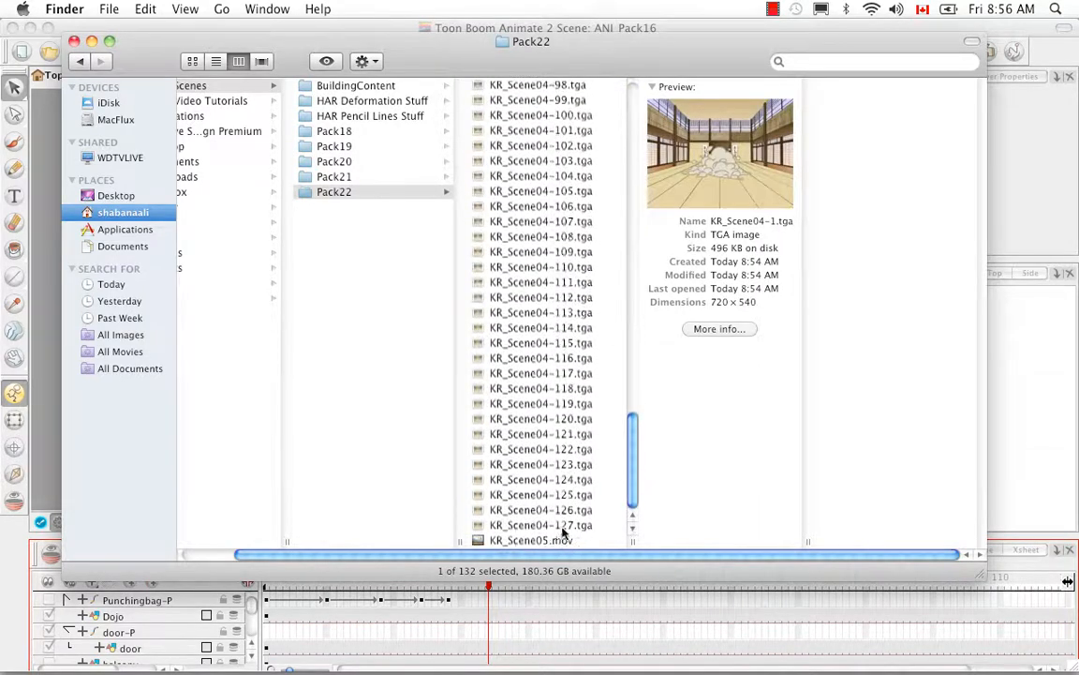
shift+click(562, 525)
drag(631, 477, 647, 117)
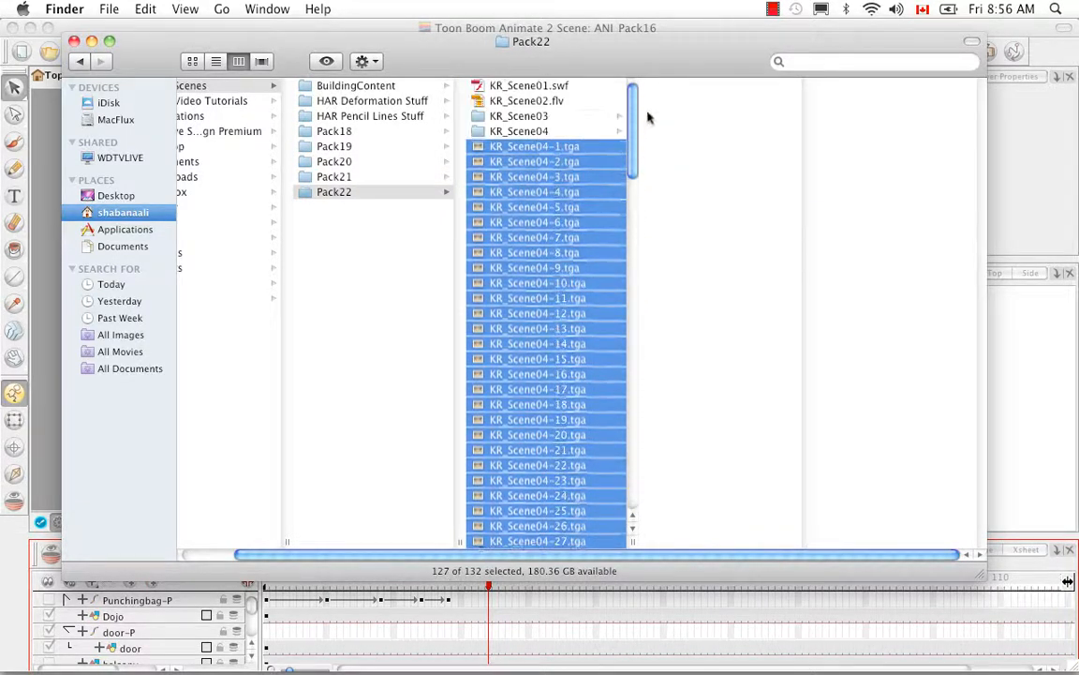
drag(513, 150, 518, 136)
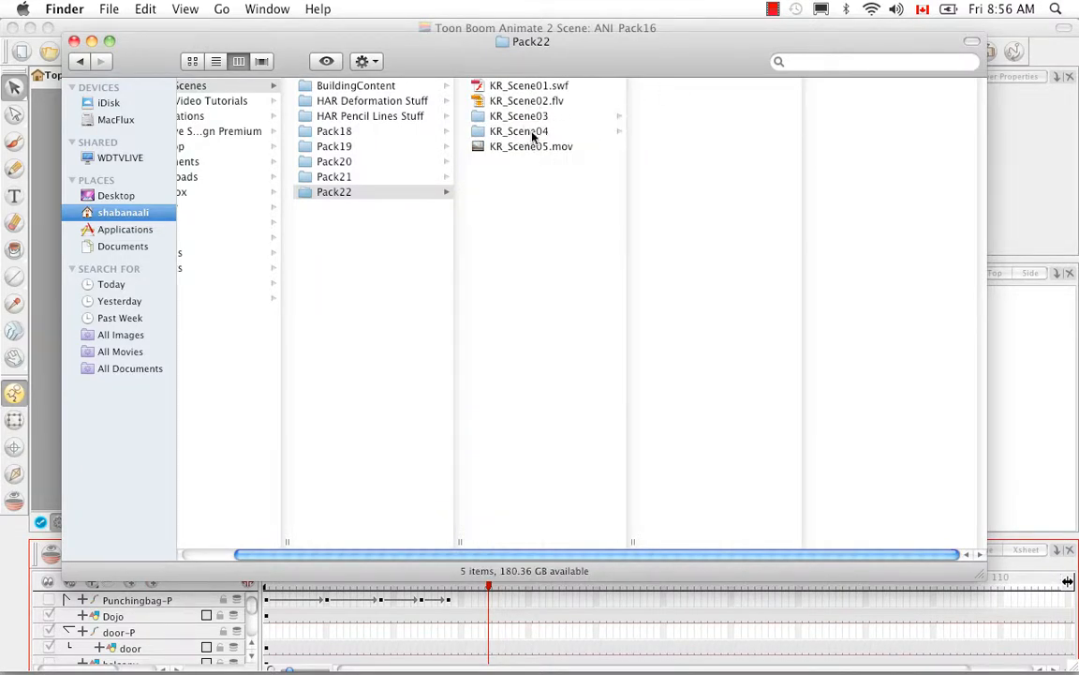
View the images KR_Scene04-1.tga and KR_Scene04-76.tga from the KR_Scene04 folder in Preview
click(525, 132)
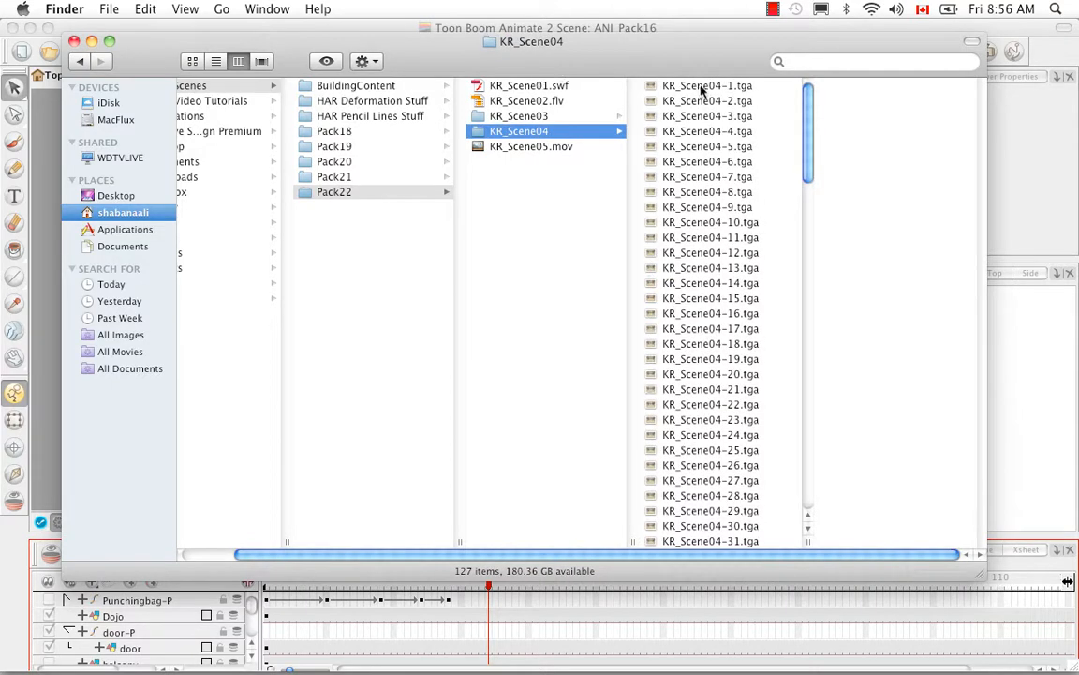
click(653, 91)
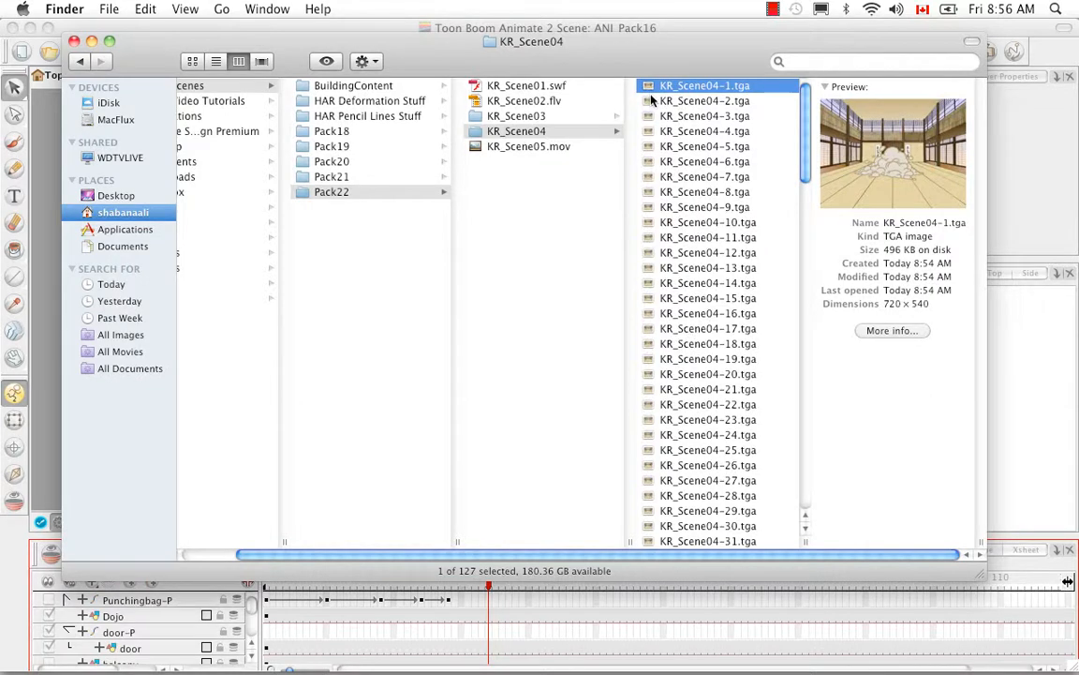
key(space)
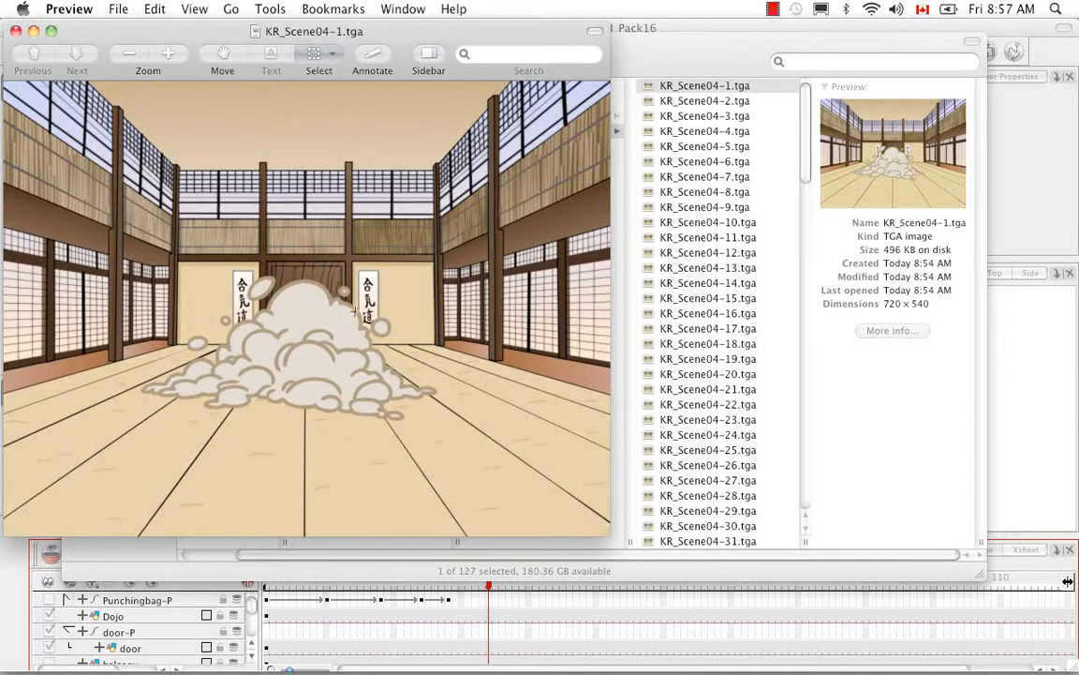
click(16, 30)
drag(802, 174, 797, 349)
double_click(696, 433)
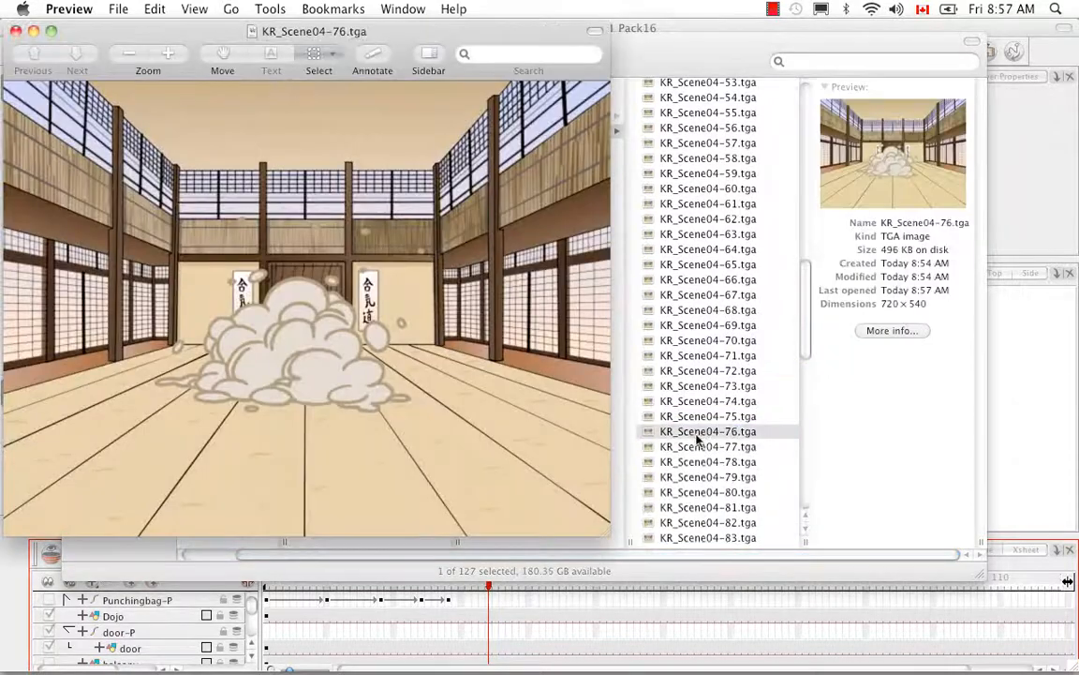
View the image KR_Scene04-82.tga from the KR_Scene04 folder in Preview and close both open image windows
click(716, 466)
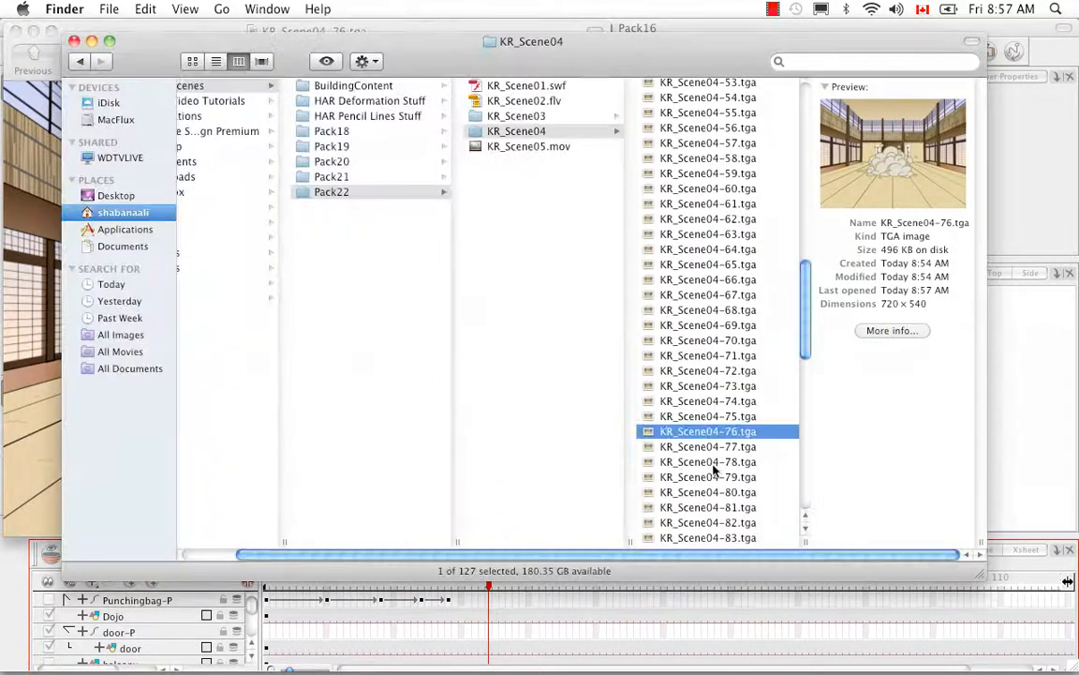
click(707, 493)
click(705, 521)
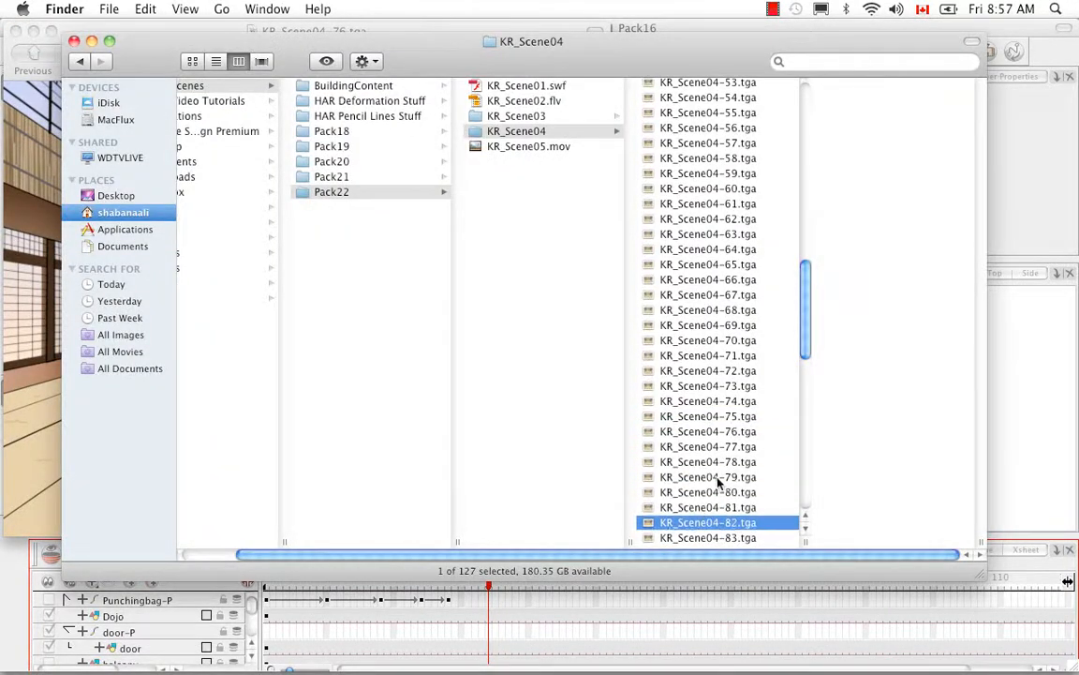
double_click(722, 522)
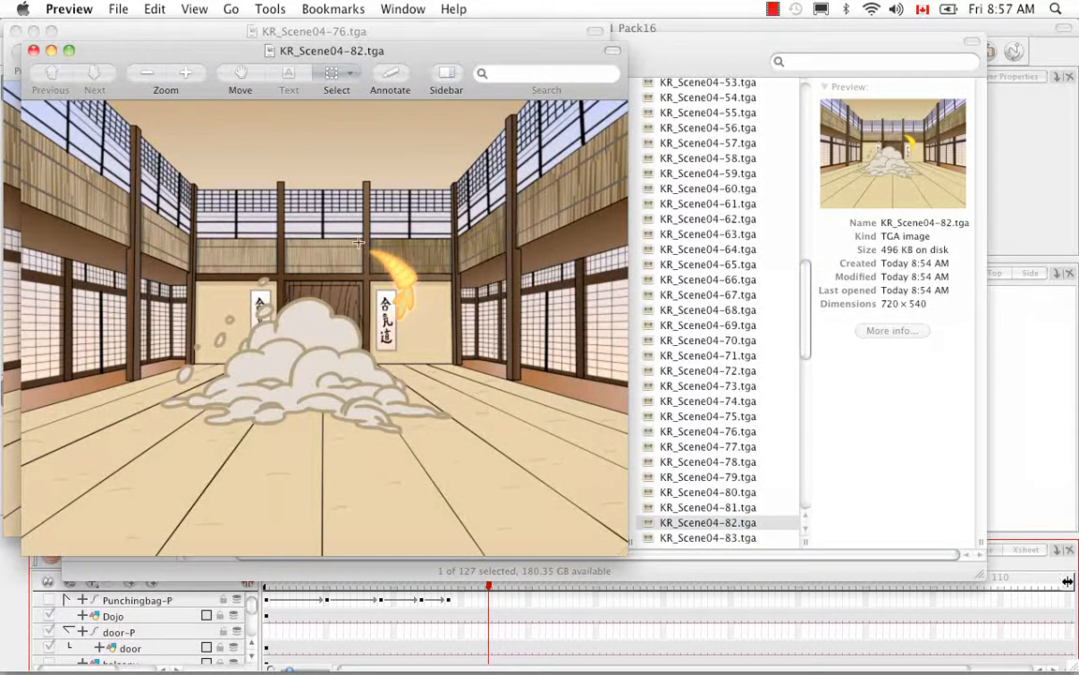
click(35, 50)
click(16, 31)
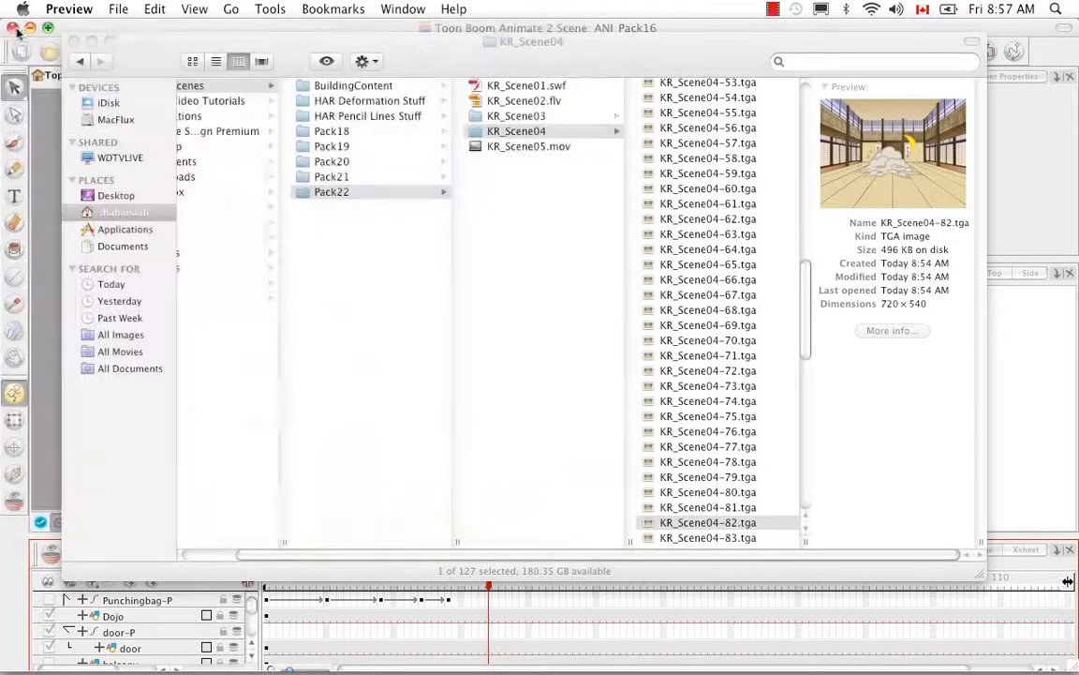
View KR_Scene03-09.png from the KR_Scene03 folder in Preview, and close the image and the Finder window
click(515, 117)
click(536, 117)
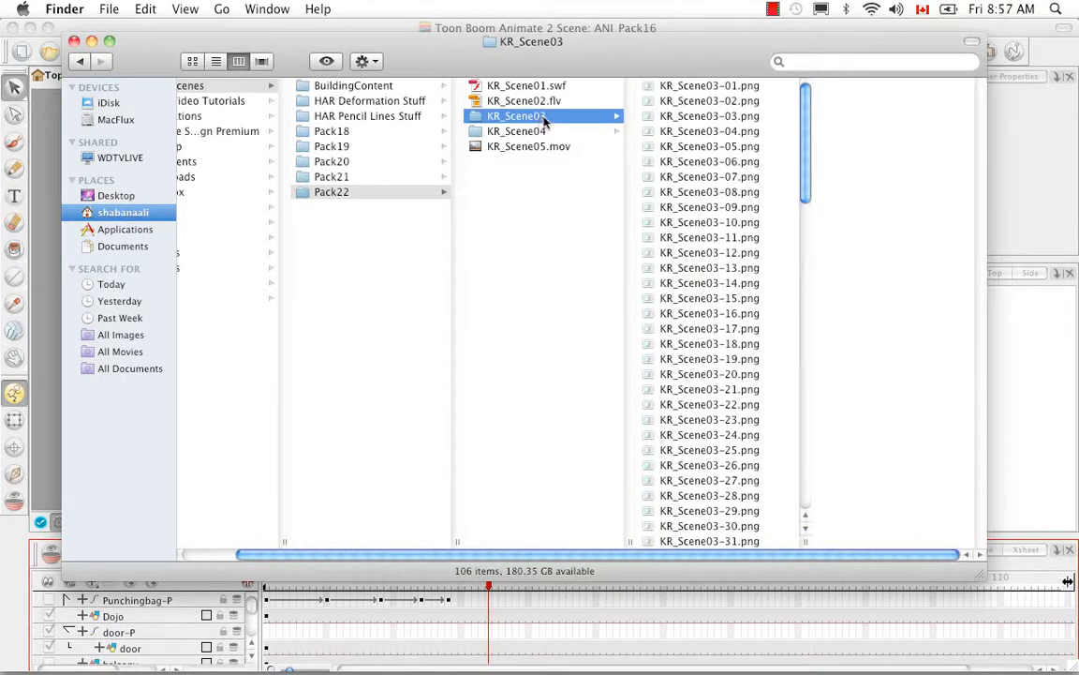
double_click(698, 208)
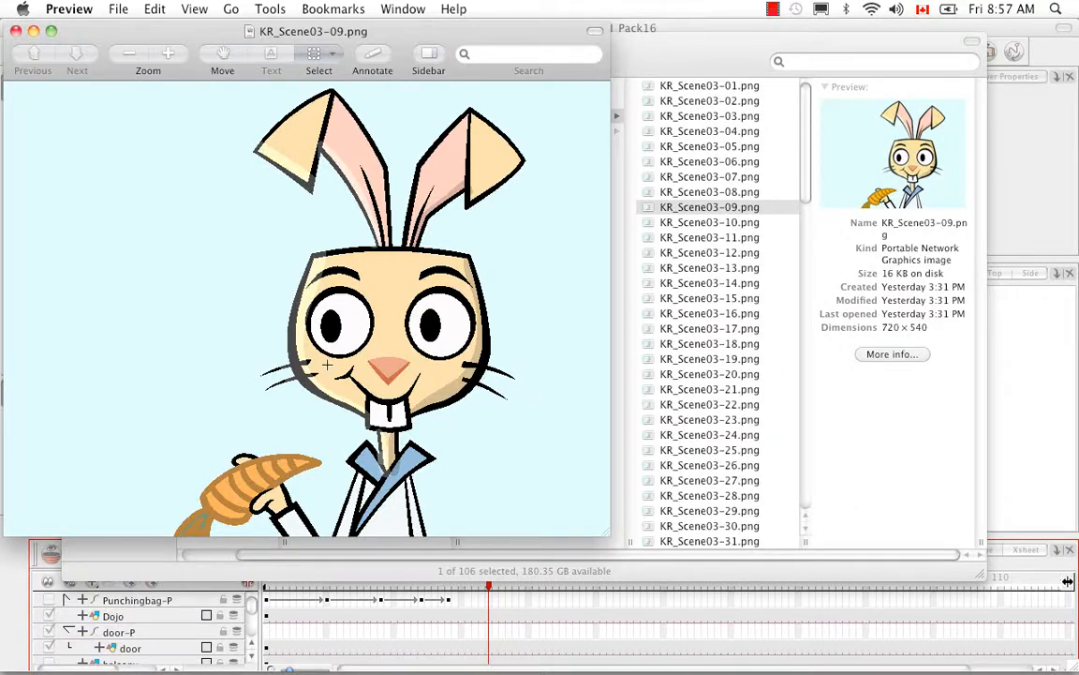
click(16, 31)
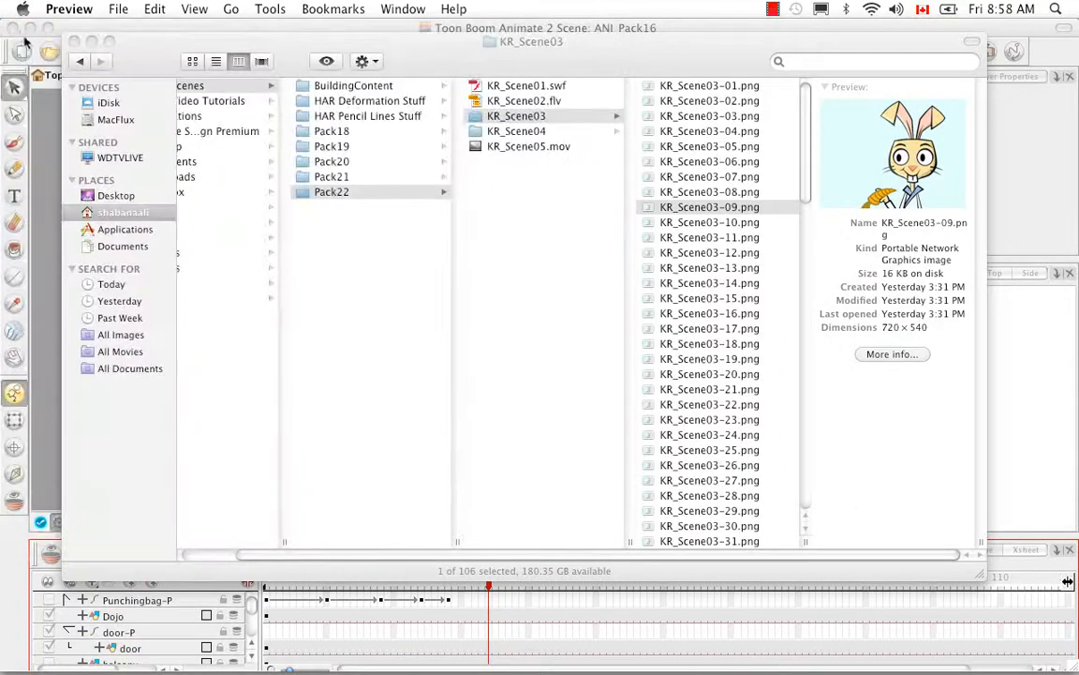
click(74, 43)
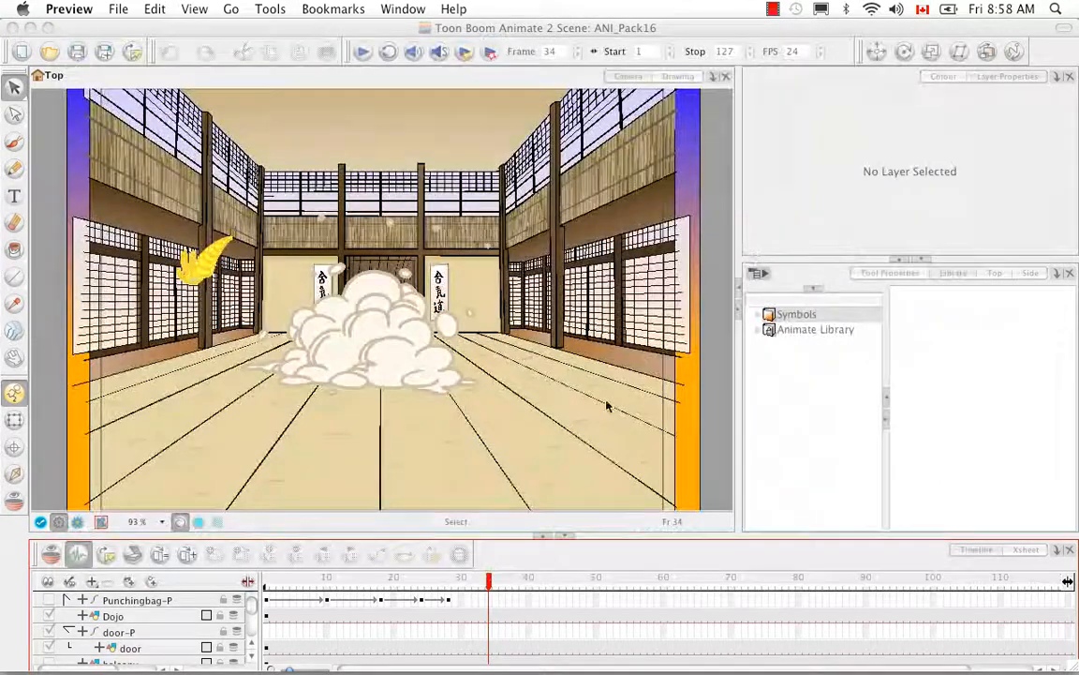